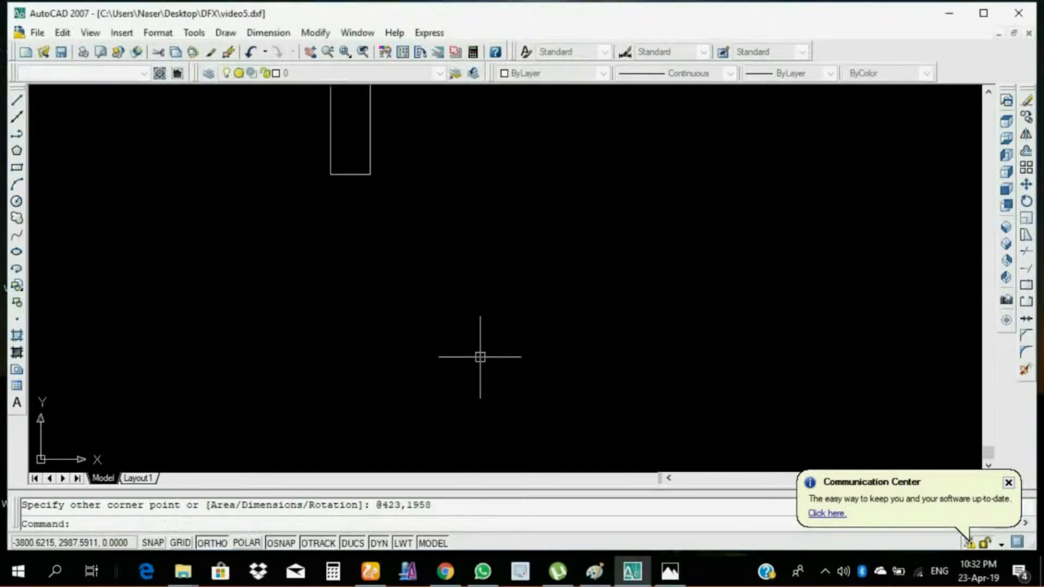
Step: Move the tall rectangle freely into the empty drawing area with Ortho mode turned off
type("m")
key("Return")
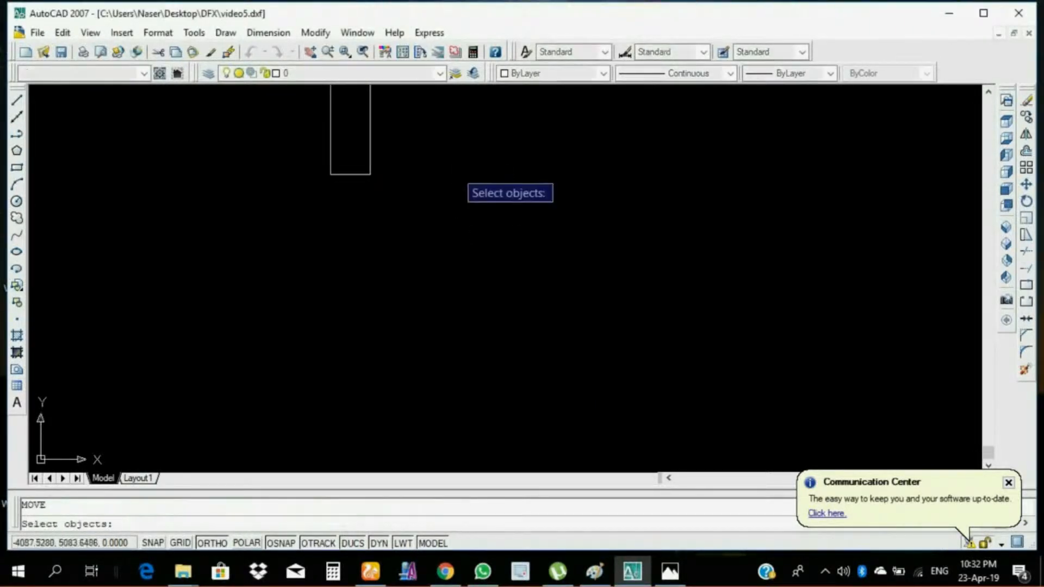
left_click(373, 162)
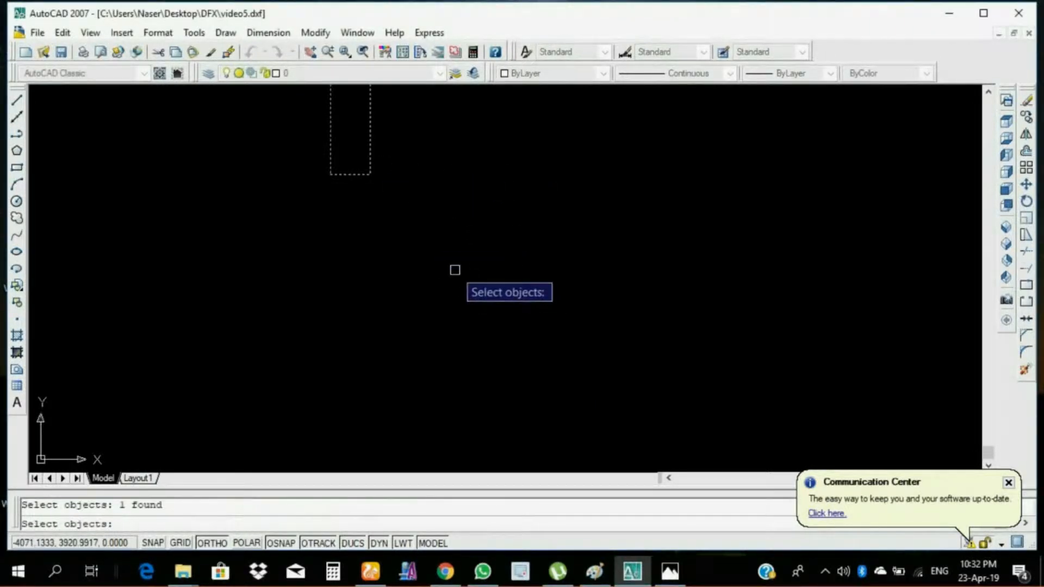
key("Return")
left_click(372, 174)
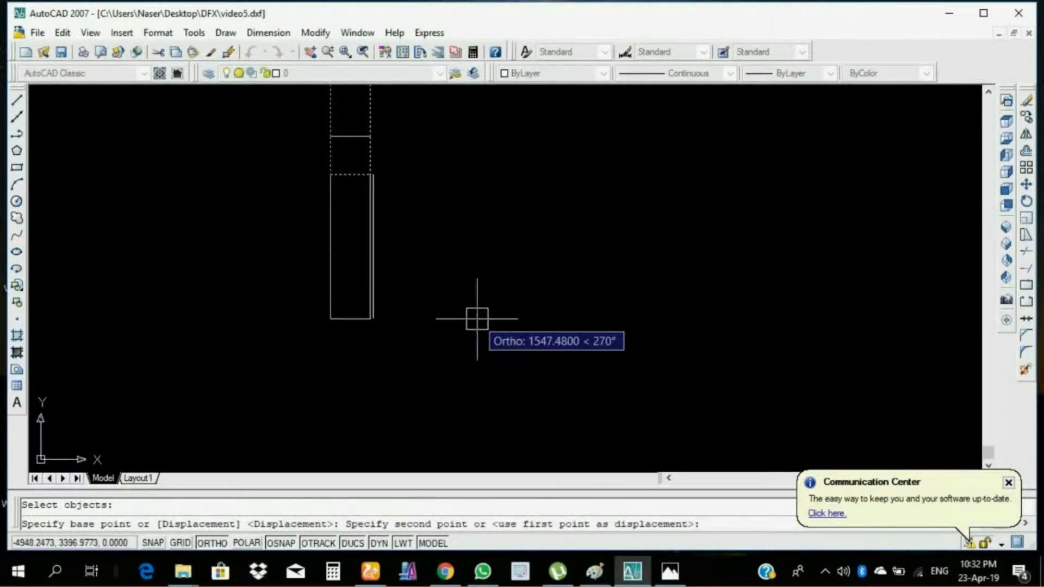
left_click(227, 544)
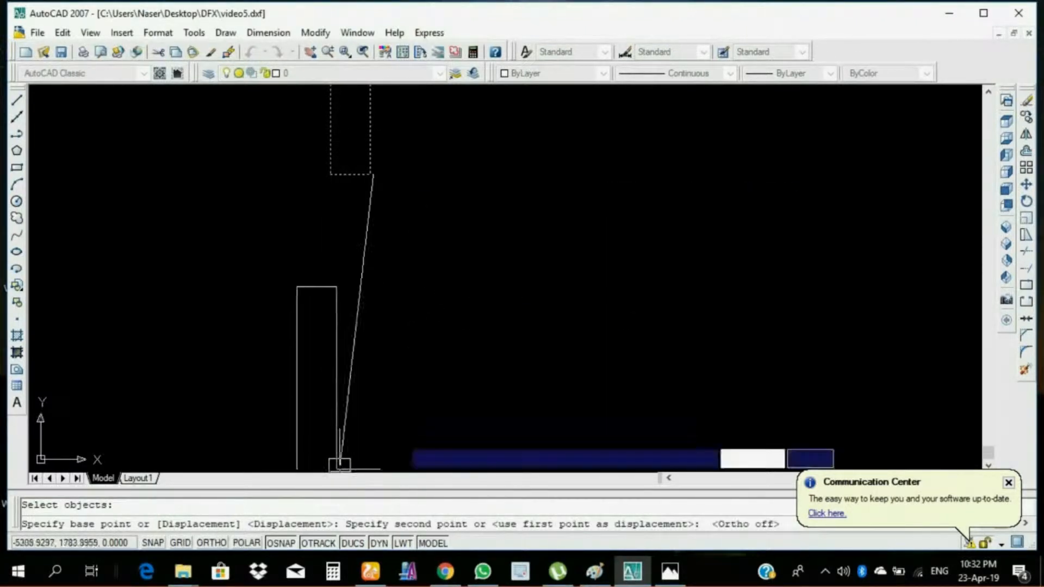
left_click(536, 362)
scroll(567, 280, "up", 3)
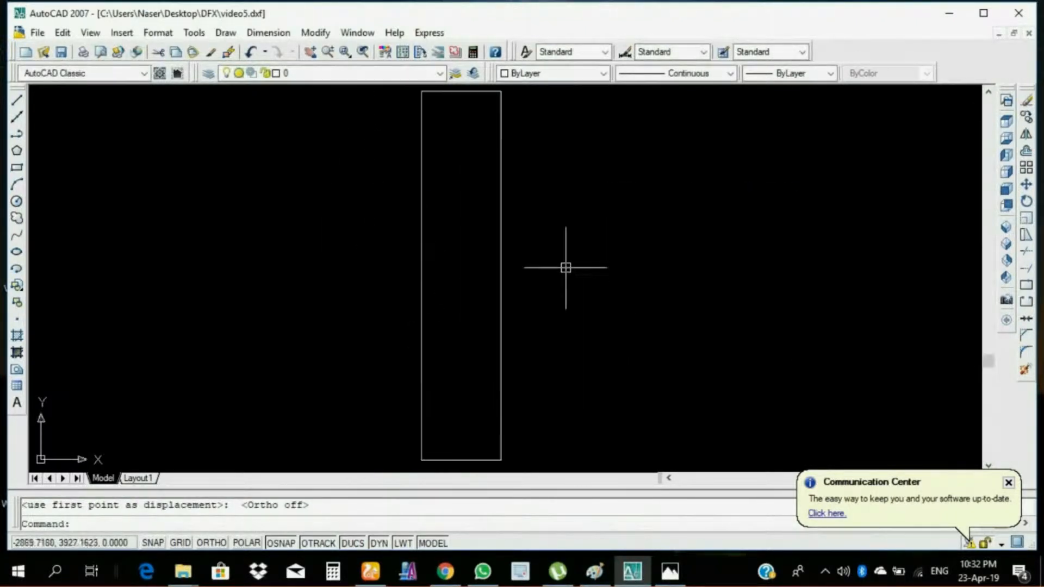
Step: Offset the tall rectangle inward by 80
scroll(567, 280, "down", 2)
type("o")
key("Return")
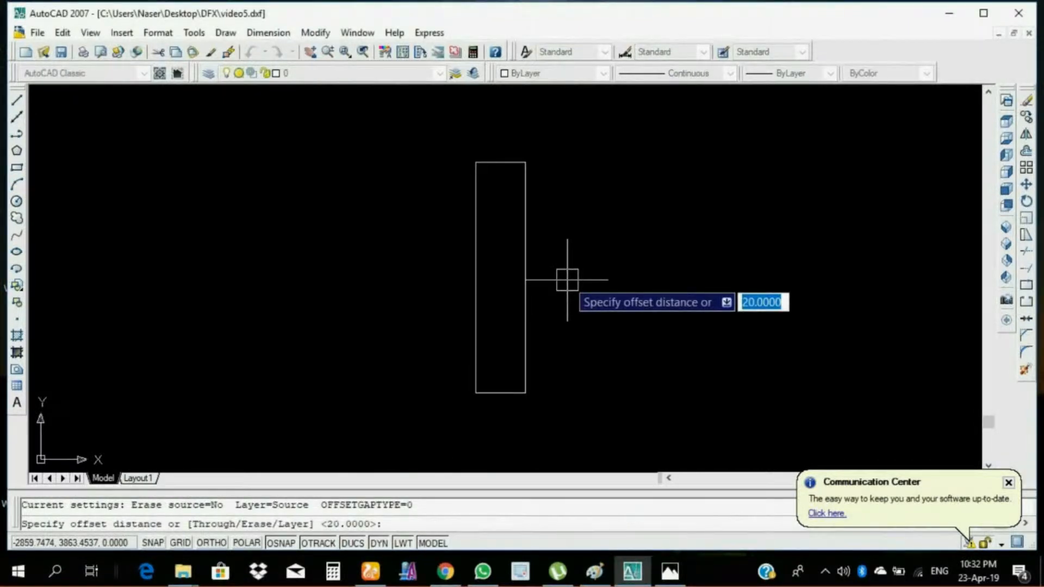
type("80")
key("Return")
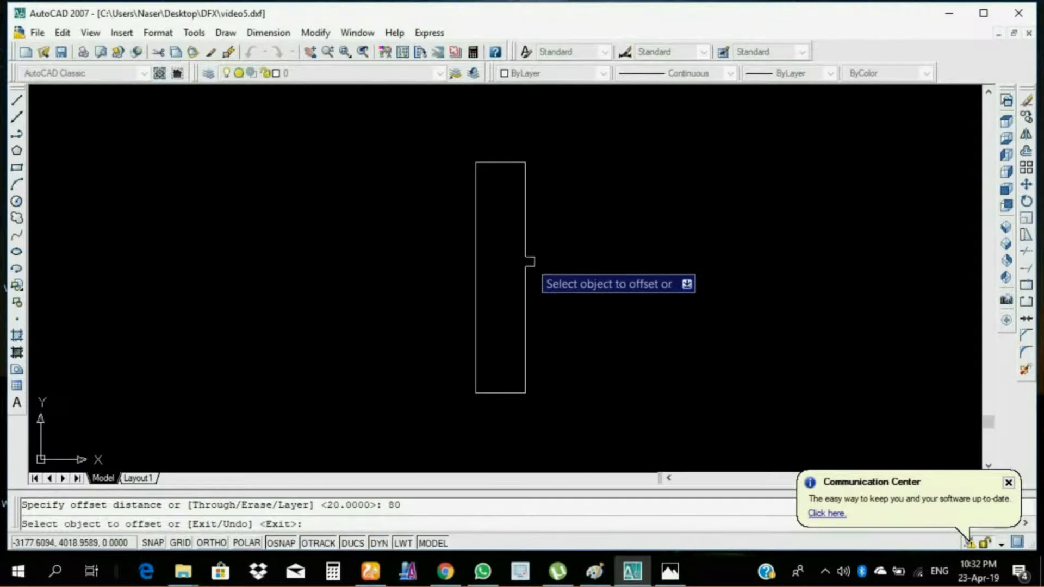
left_click(530, 262)
left_click(516, 248)
scroll(468, 135, "up", 3)
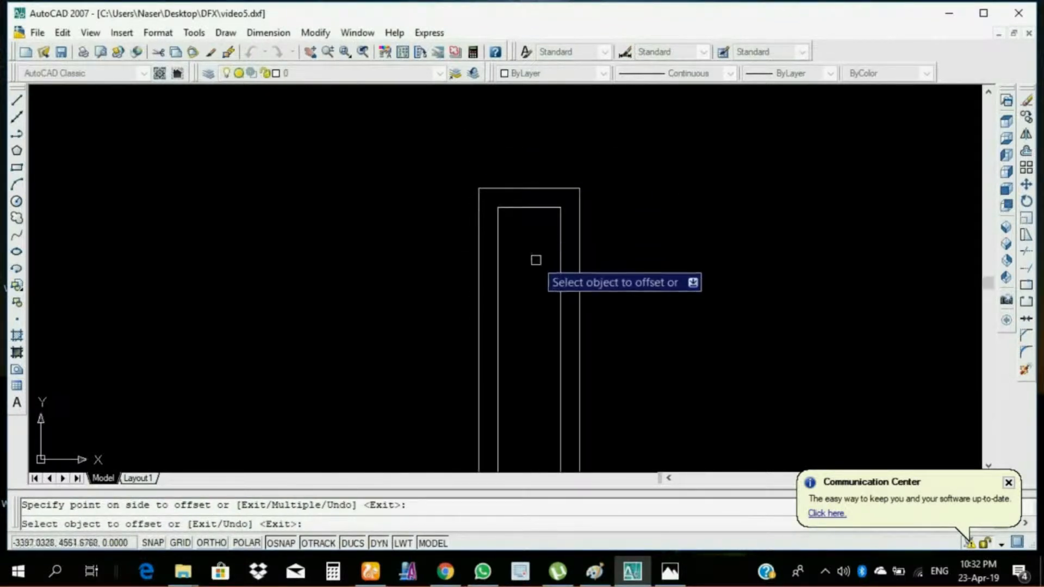
key("Escape")
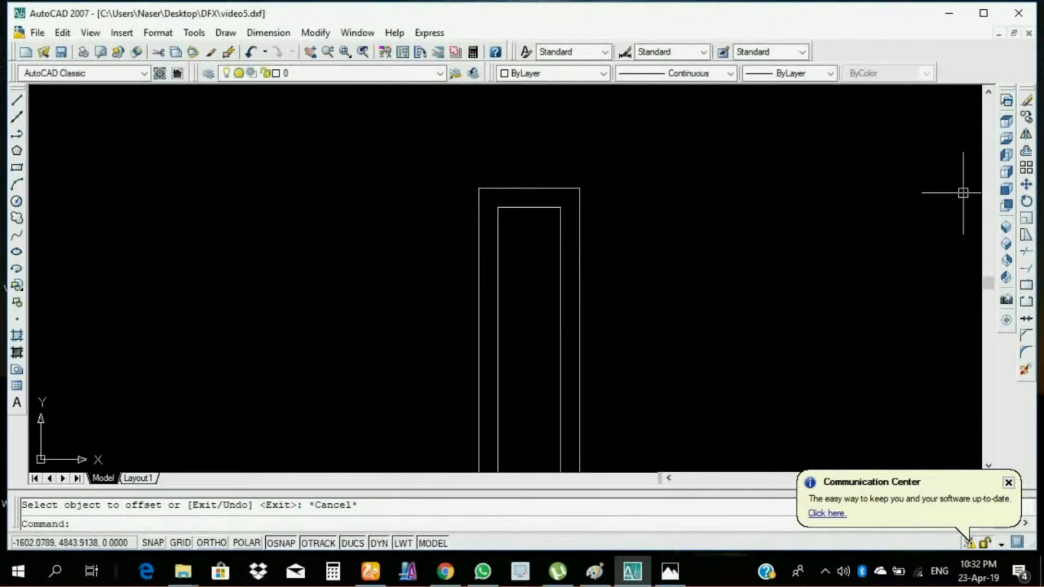
Step: Draw a circle of radius 80 centred on the inner rectangle's upper-left corner
left_click(17, 201)
scroll(511, 203, "up", 5)
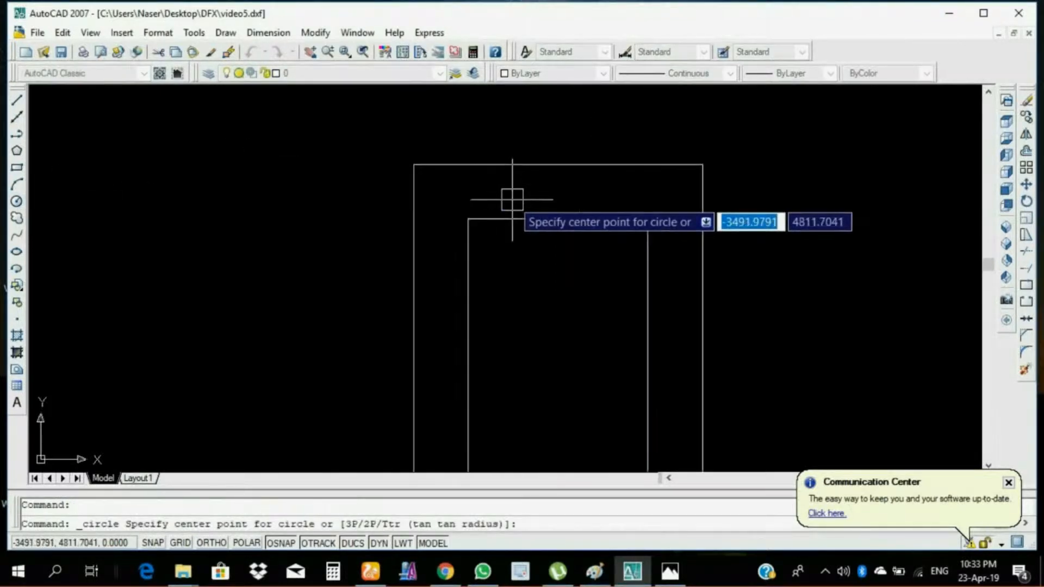
left_click(468, 218)
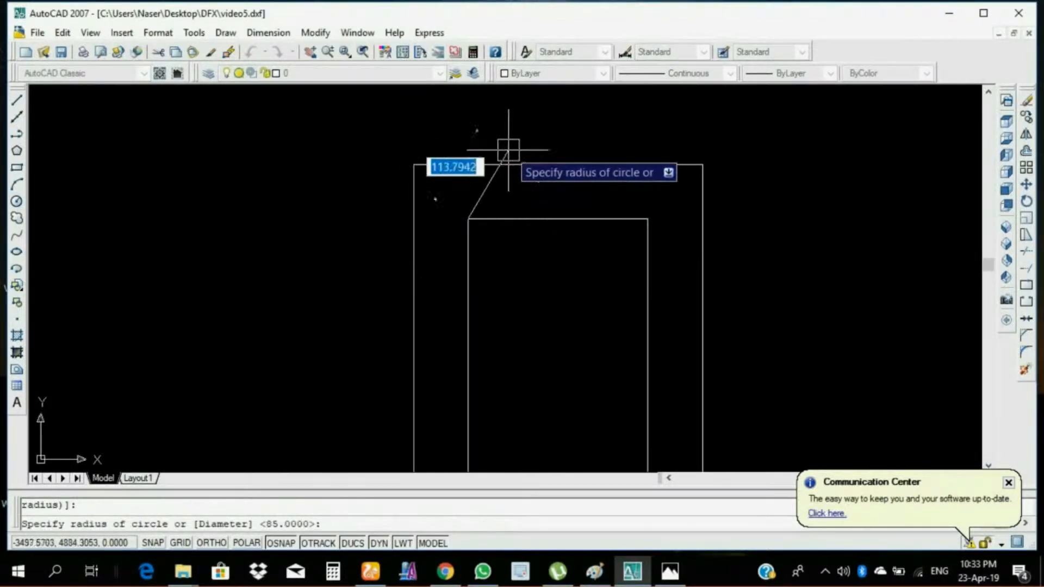
type("80")
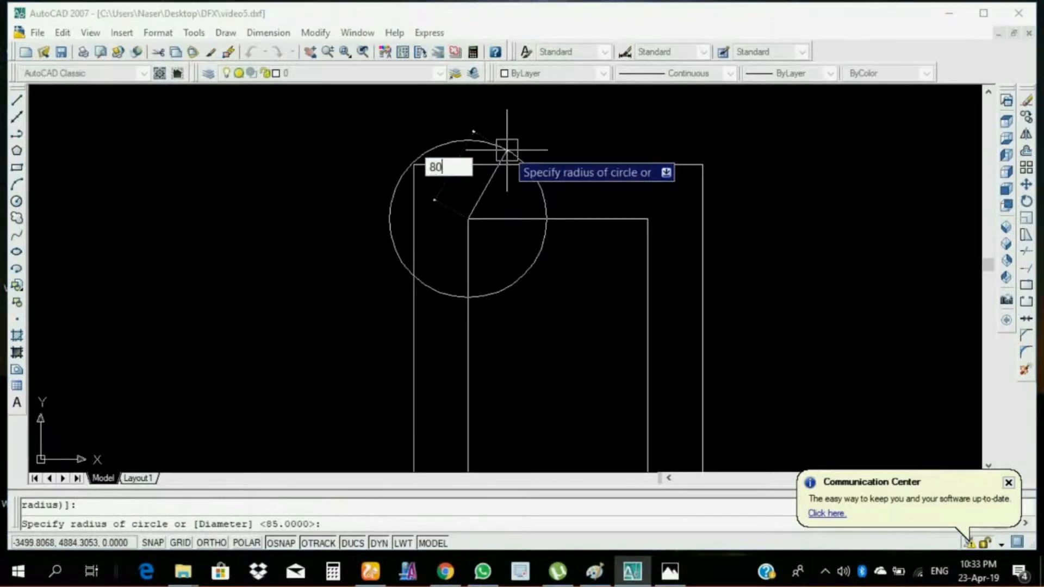
key("Return")
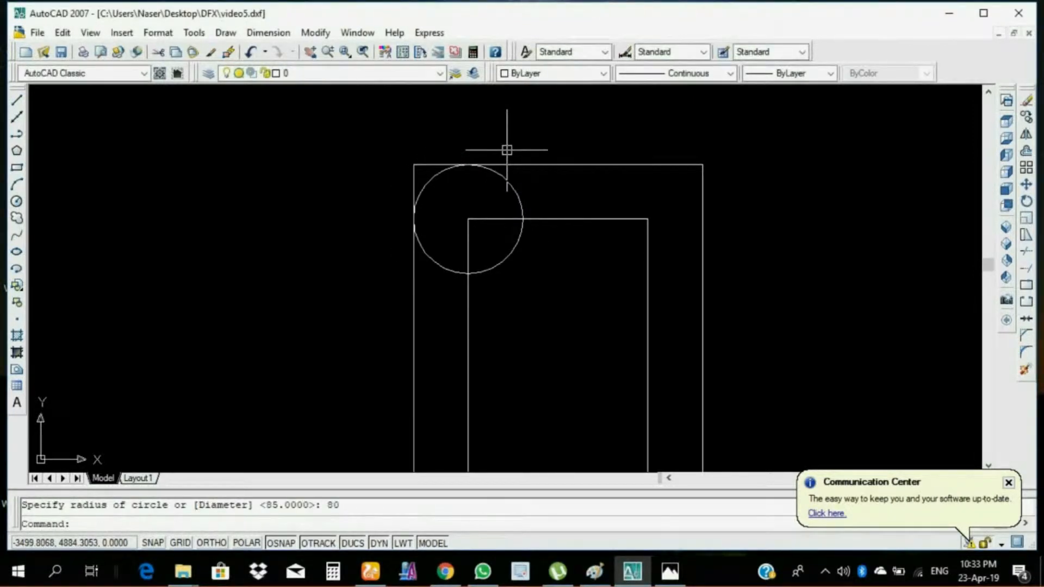
Step: Try moving the circle from its centre to the inner rectangle's upper-right corner, and undo the move
type("m")
key("Return")
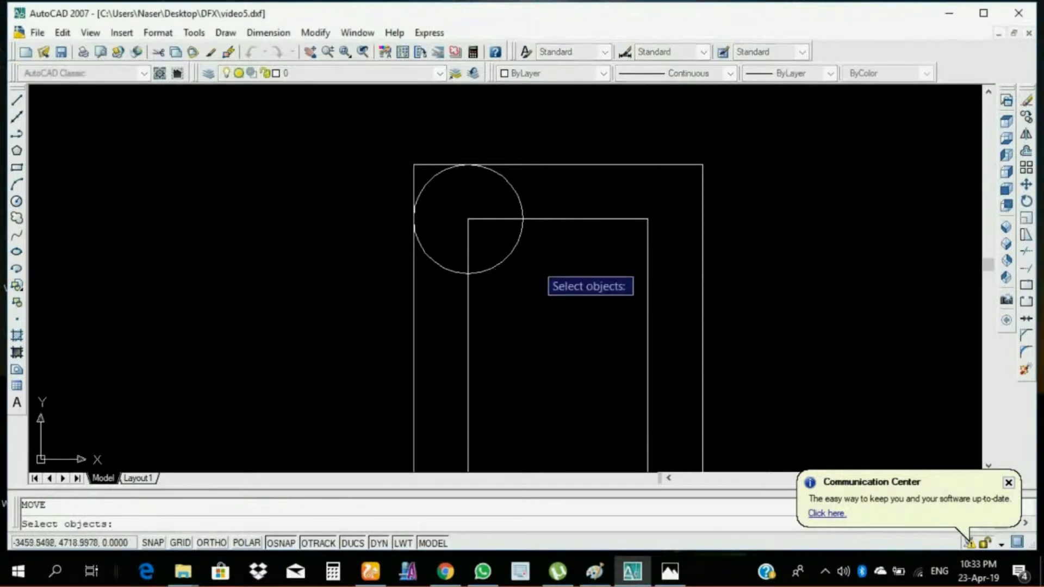
left_click(515, 250)
key("Return")
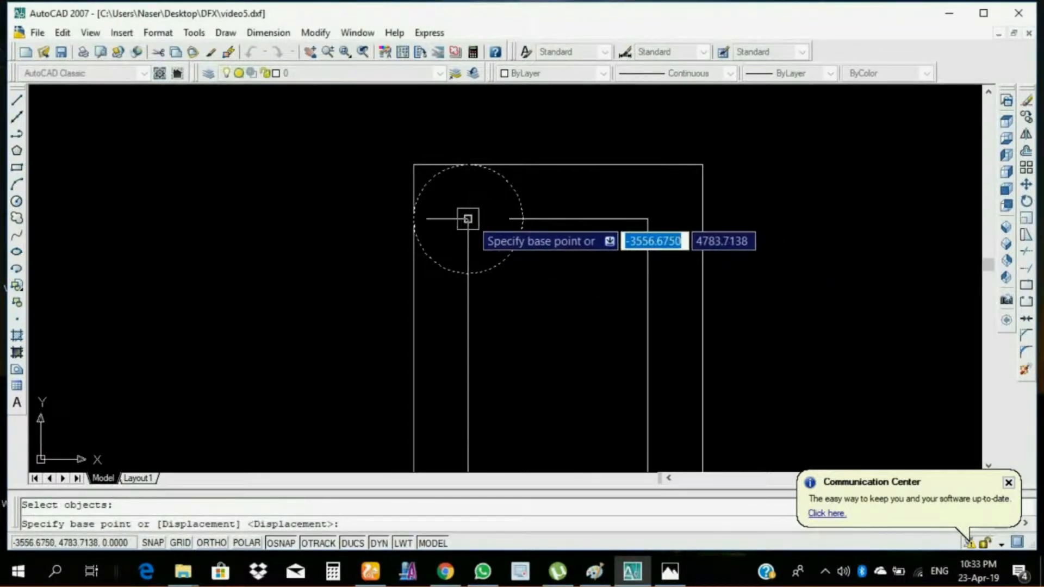
left_click(468, 219)
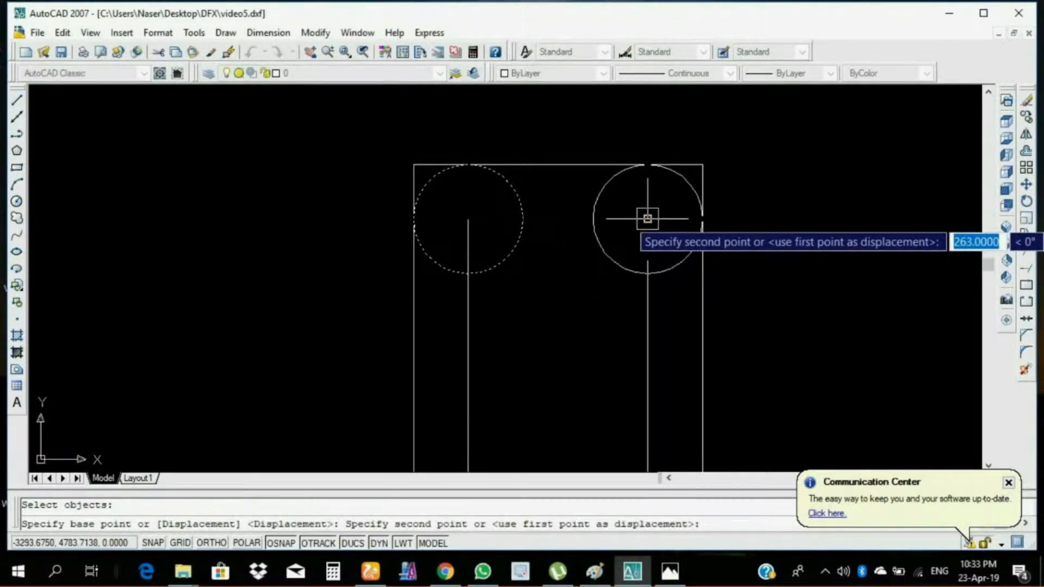
left_click(647, 218)
right_click(647, 220)
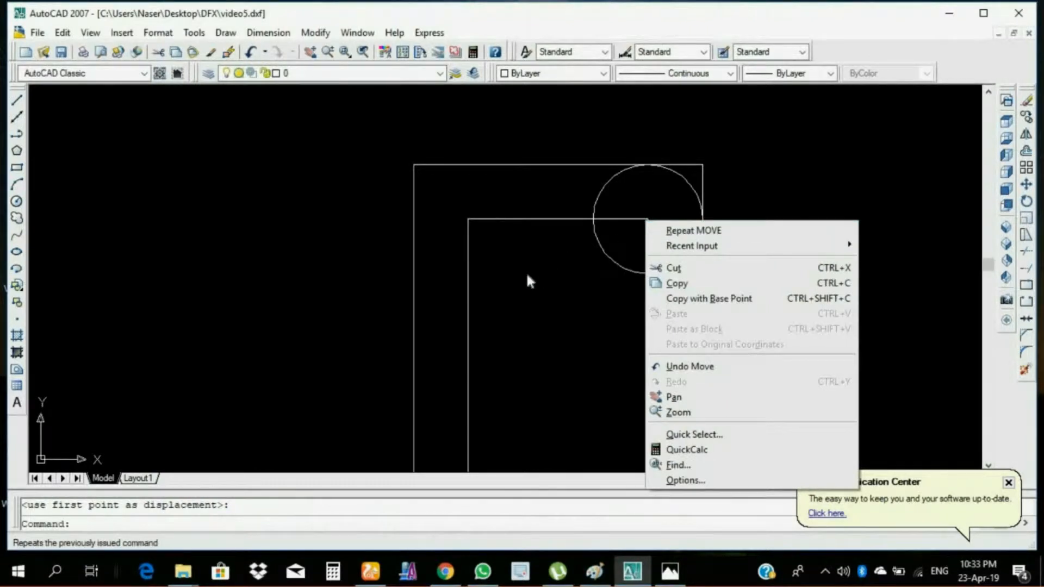
key("u")
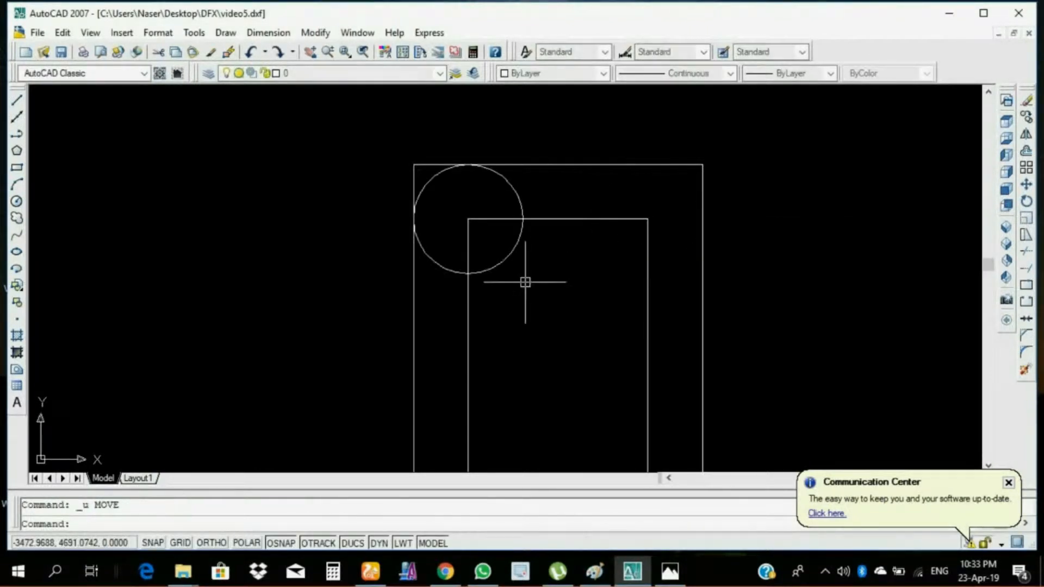
Step: Copy the circle from its centre to the inner rectangle's upper-right corner
type("co")
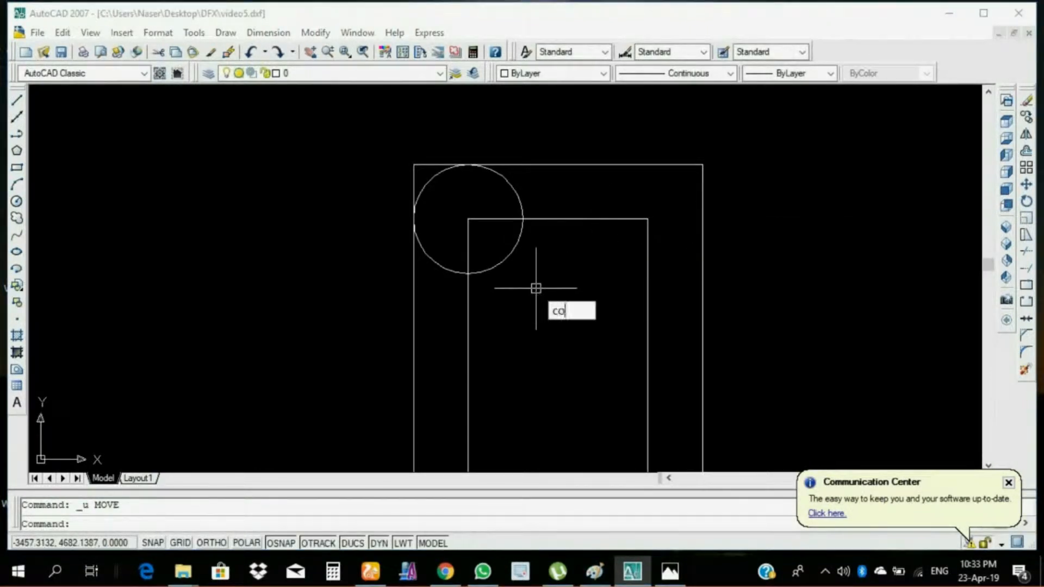
key("Return")
left_click(507, 257)
key("Return")
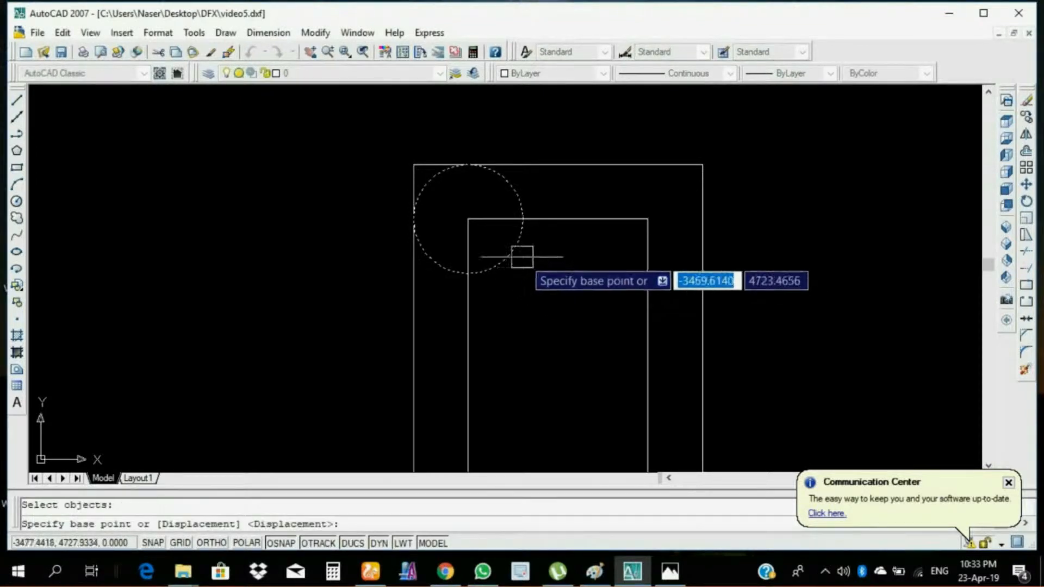
left_click(468, 218)
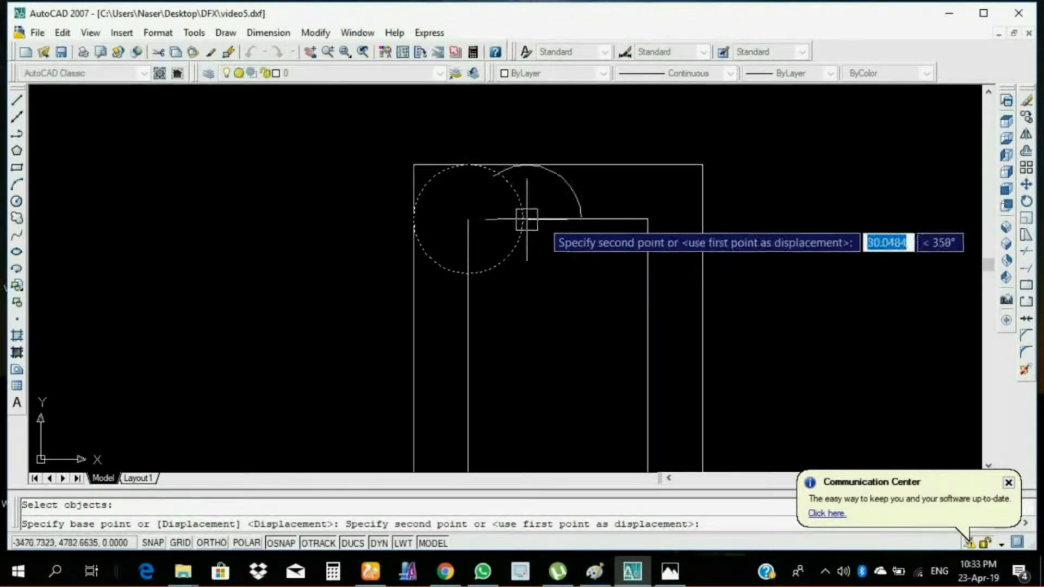
left_click(646, 219)
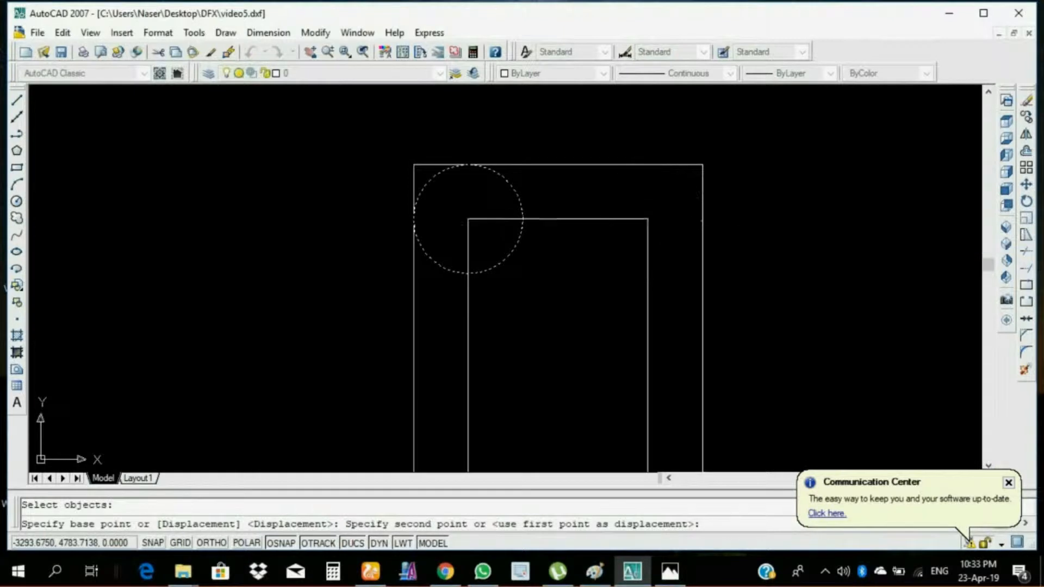
right_click(646, 225)
left_click(653, 230)
Step: Trim both circles against the inner rectangle, leaving only the quarter arcs inside it
scroll(606, 286, "down", 4)
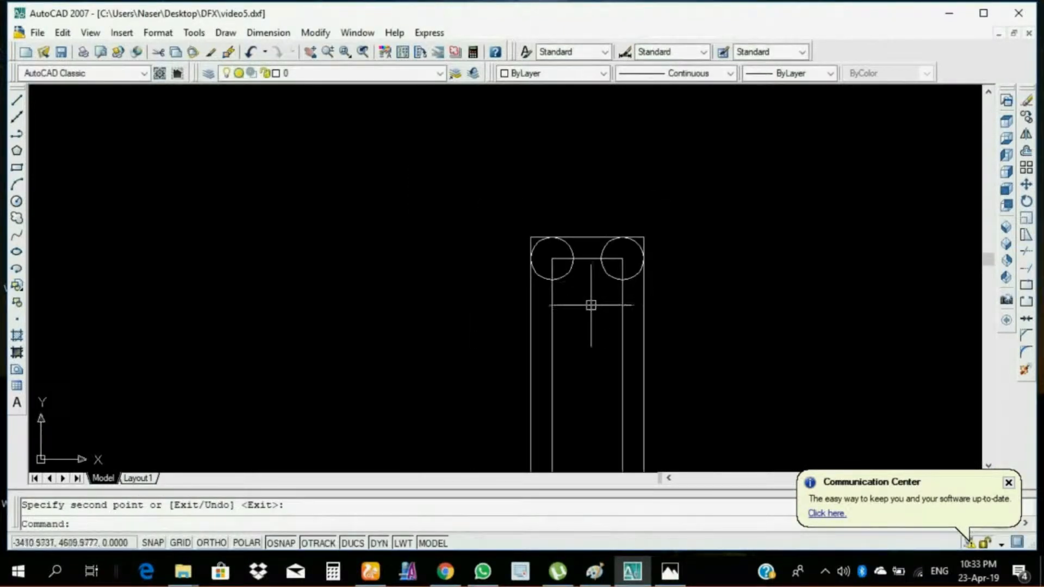
scroll(591, 305, "up", 4)
left_click(669, 279)
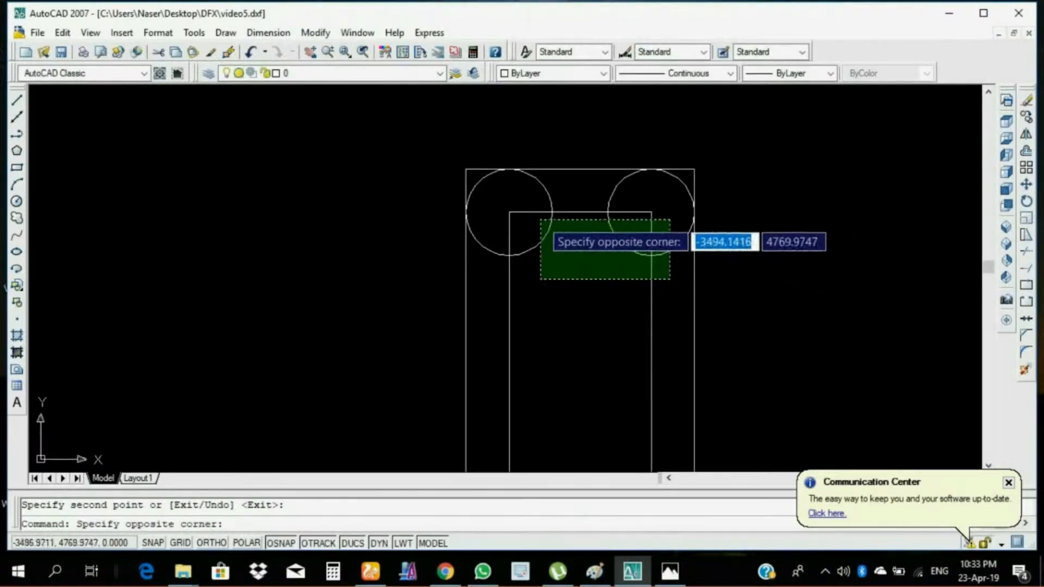
left_click(513, 212)
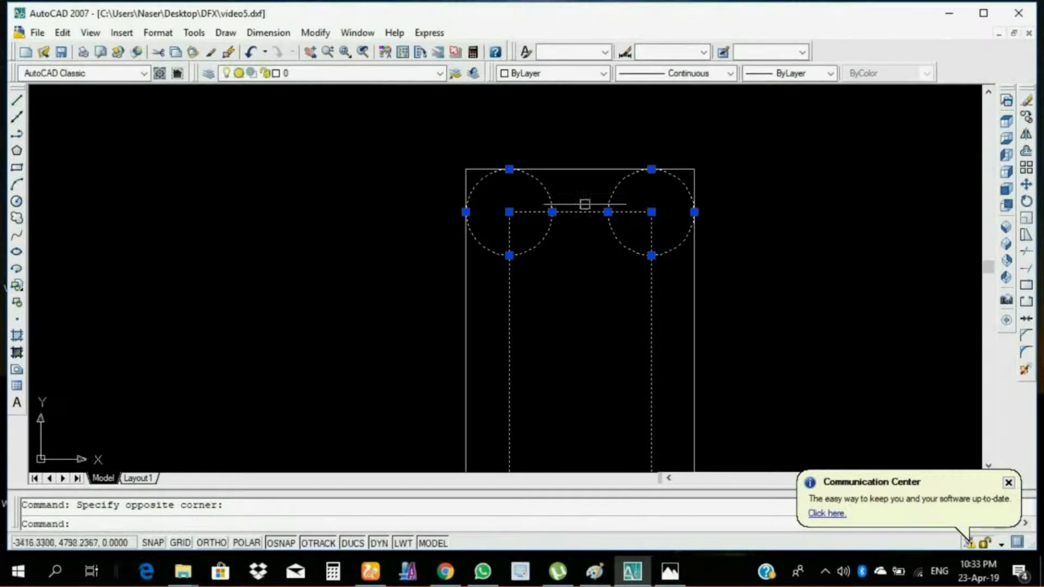
left_click(1024, 253)
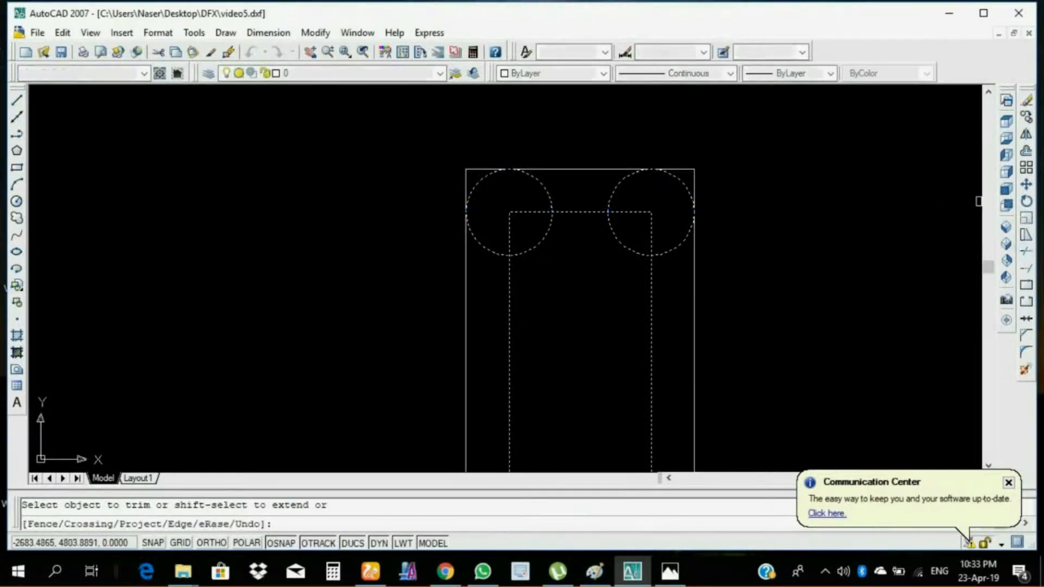
left_click(674, 247)
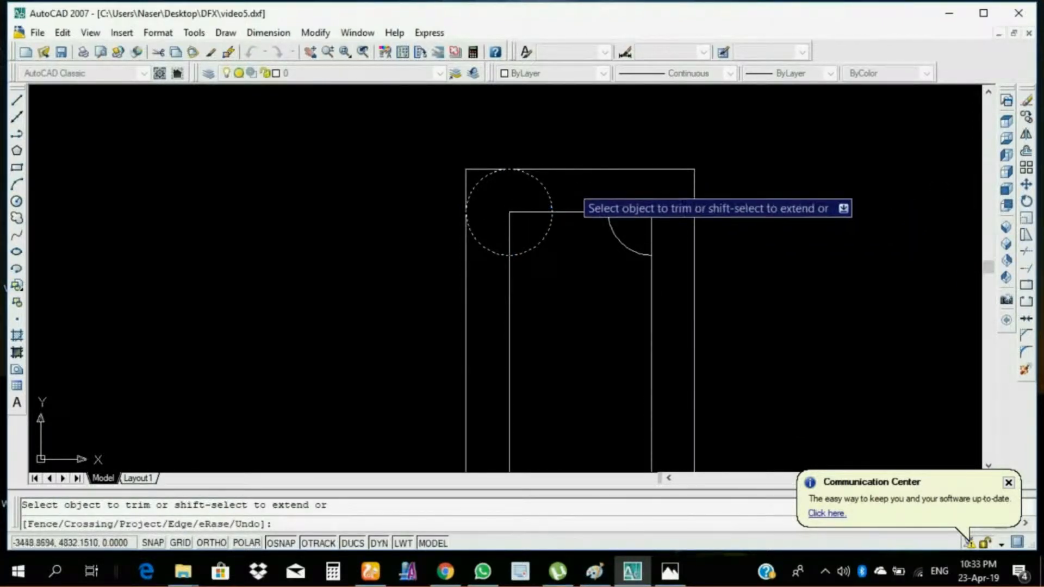
left_click(542, 193)
Step: Trim the inner rectangle's leftover corner segments beyond the two arcs to leave concave upper corners
left_click(520, 211)
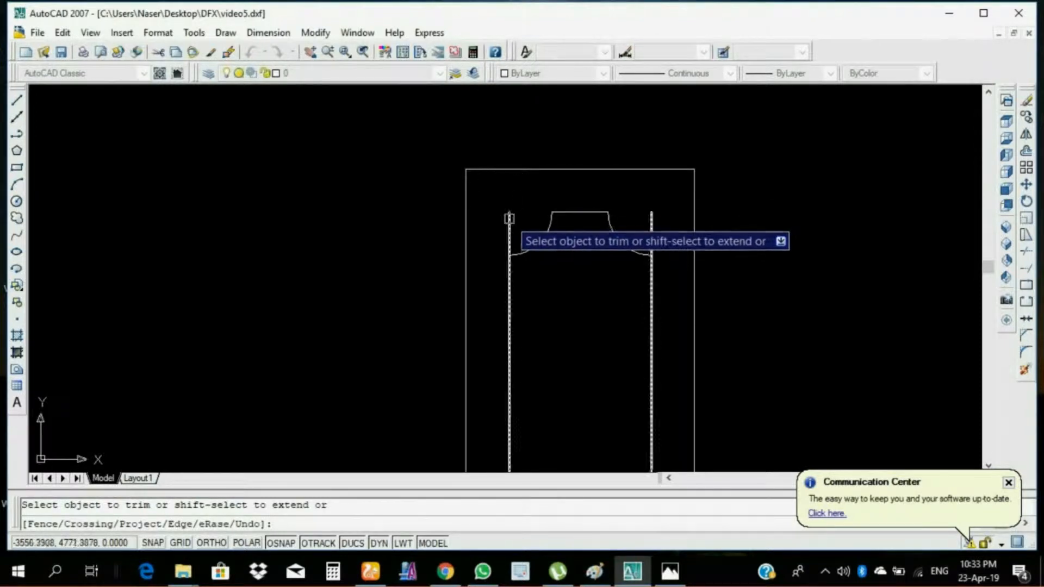
left_click(509, 218)
left_click(650, 225)
left_click(508, 218)
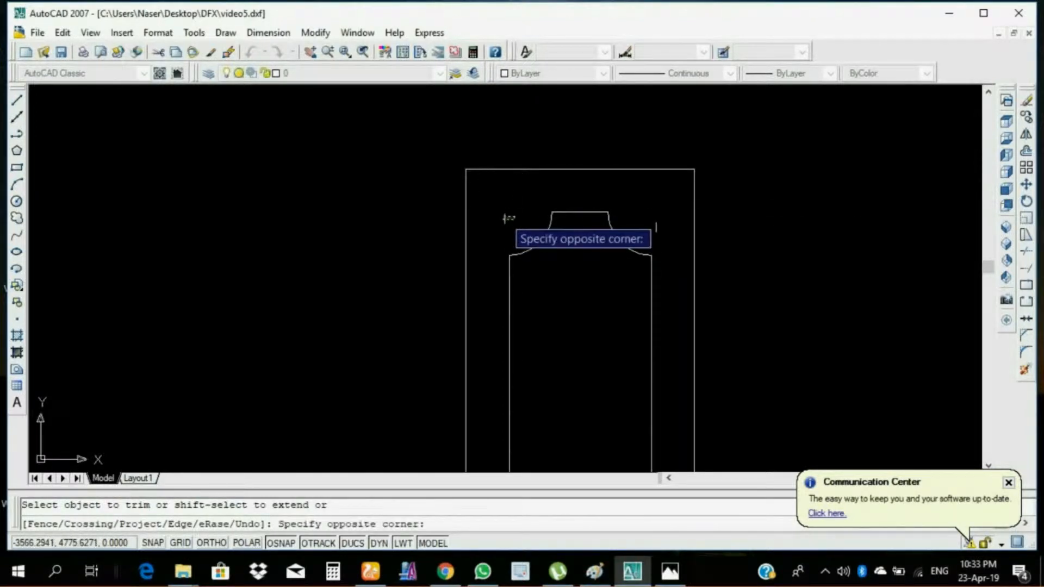
left_click(496, 214)
key("Escape")
Step: Offset the outer rectangle inward by 70
scroll(603, 351, "down", 4)
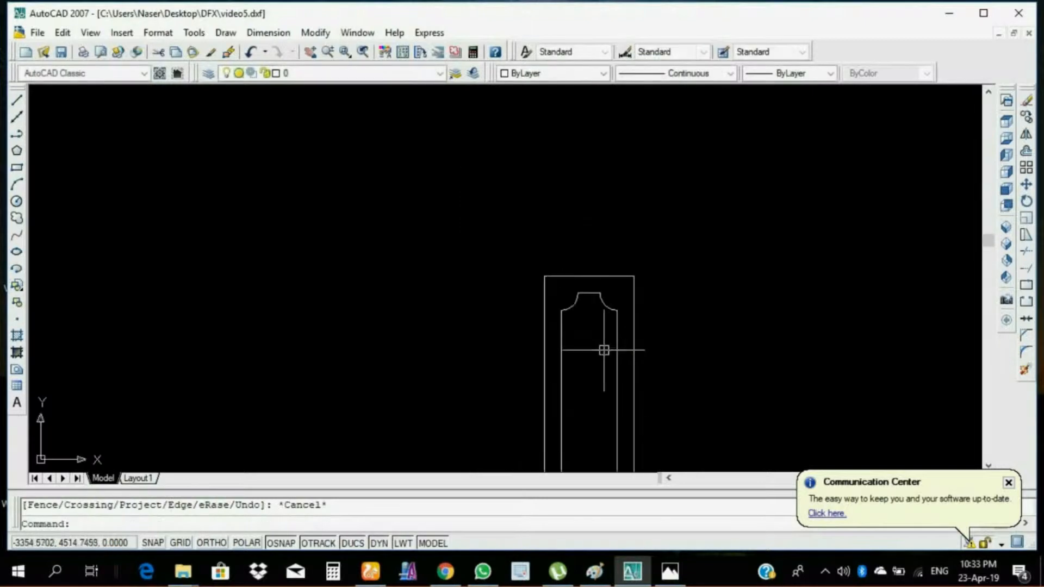
scroll(604, 350, "up", 3)
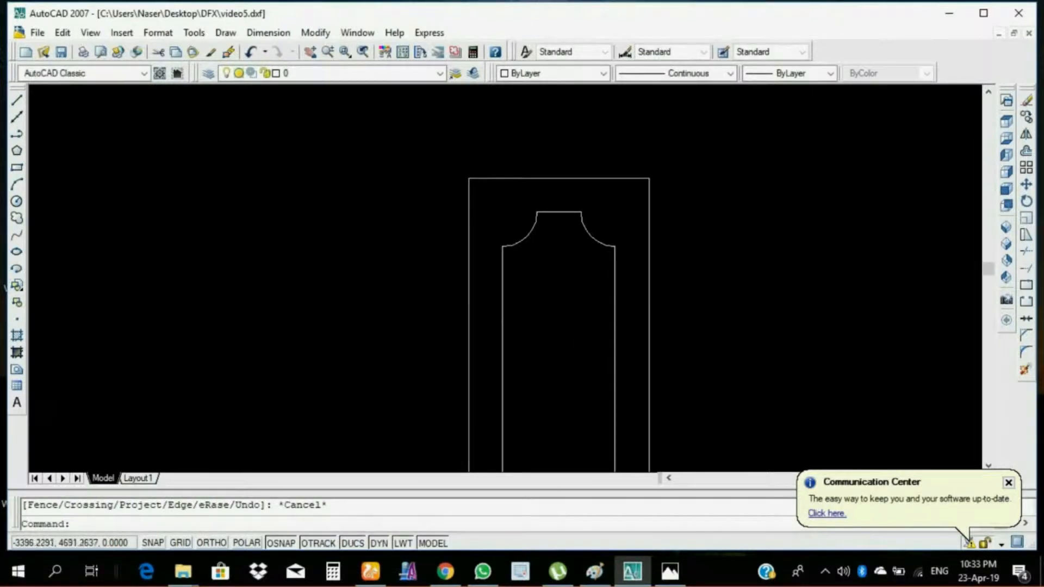
scroll(544, 246, "up", 2)
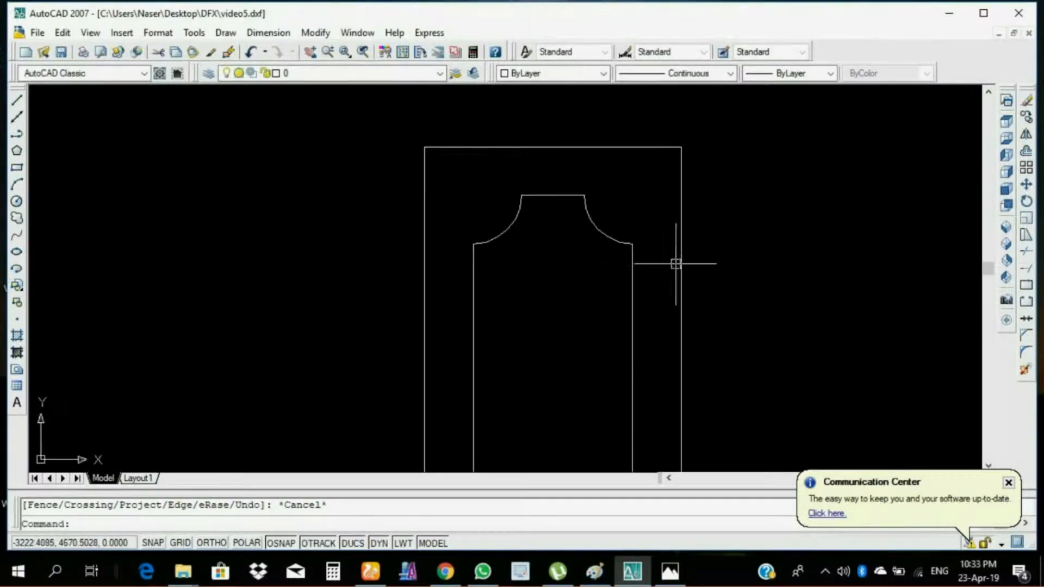
type("o")
key("Return")
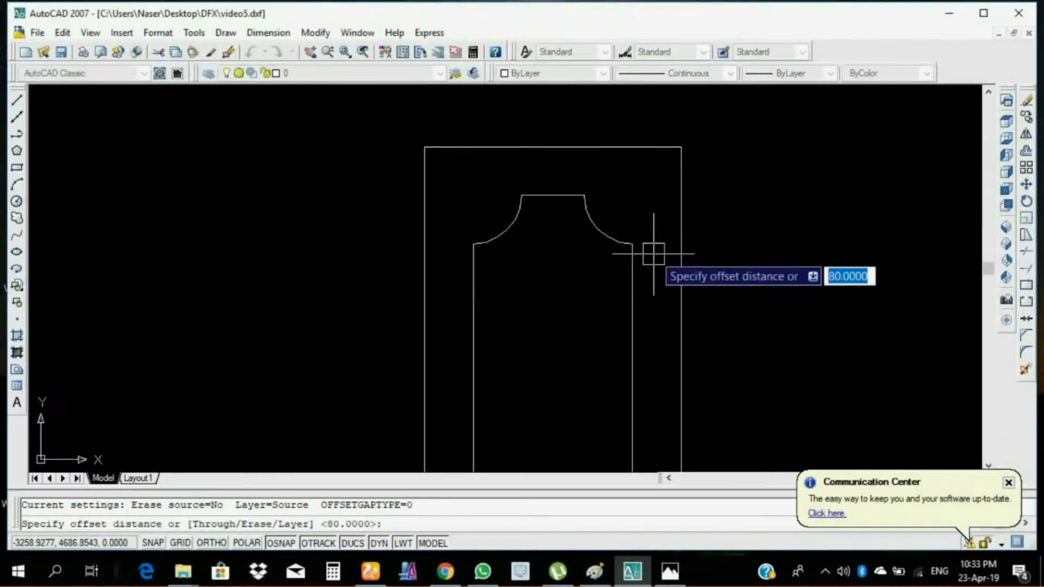
type("70")
key("Return")
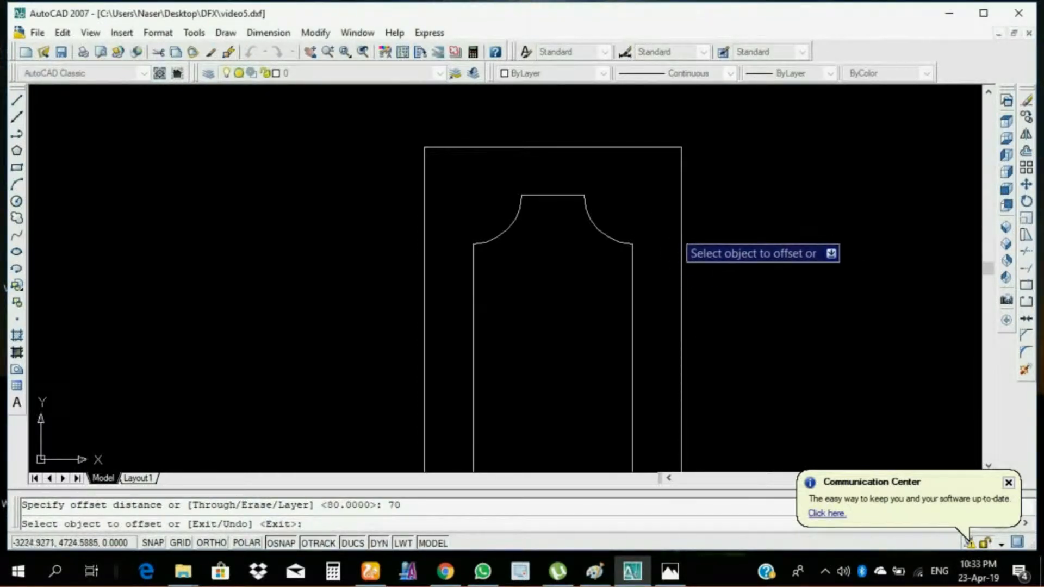
left_click(669, 230)
left_click(650, 220)
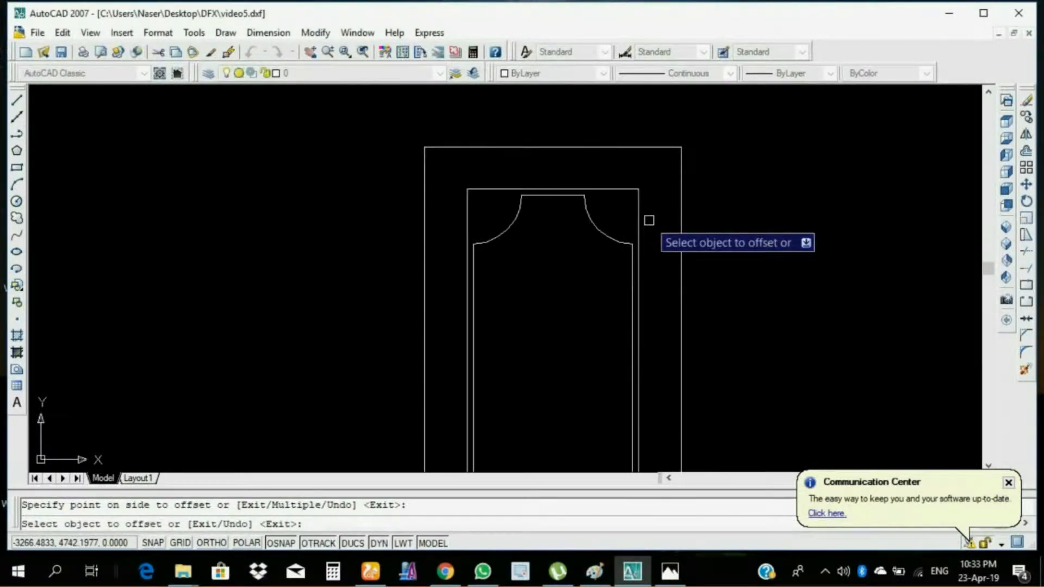
Step: Offset the upper-left concave corner arc by 20 toward the enclosing rectangle's upper-left corner
key("Escape")
scroll(546, 243, "up", 3)
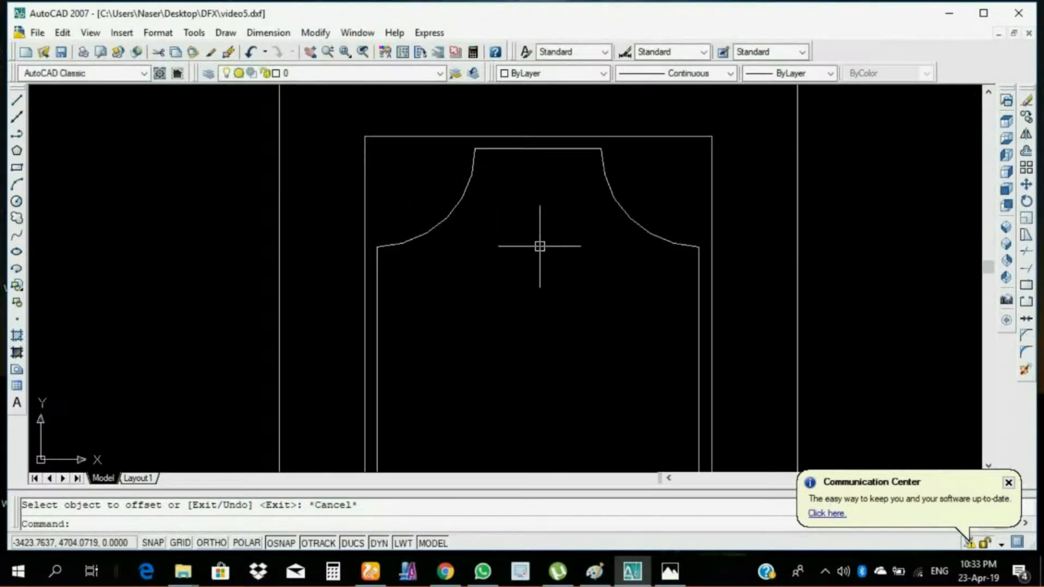
type("o")
key("Return")
type("20")
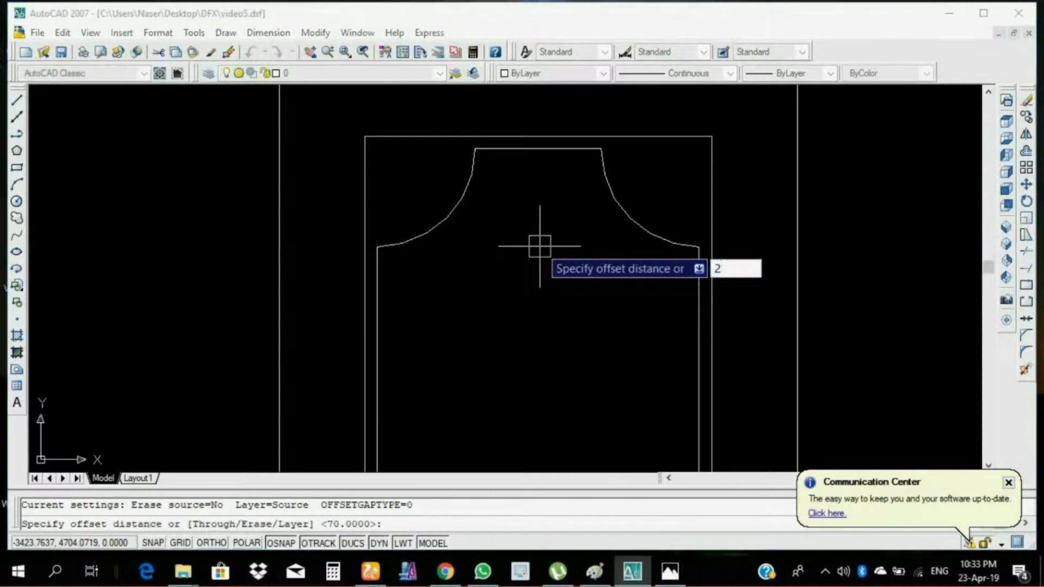
key("Return")
left_click(457, 205)
left_click(416, 192)
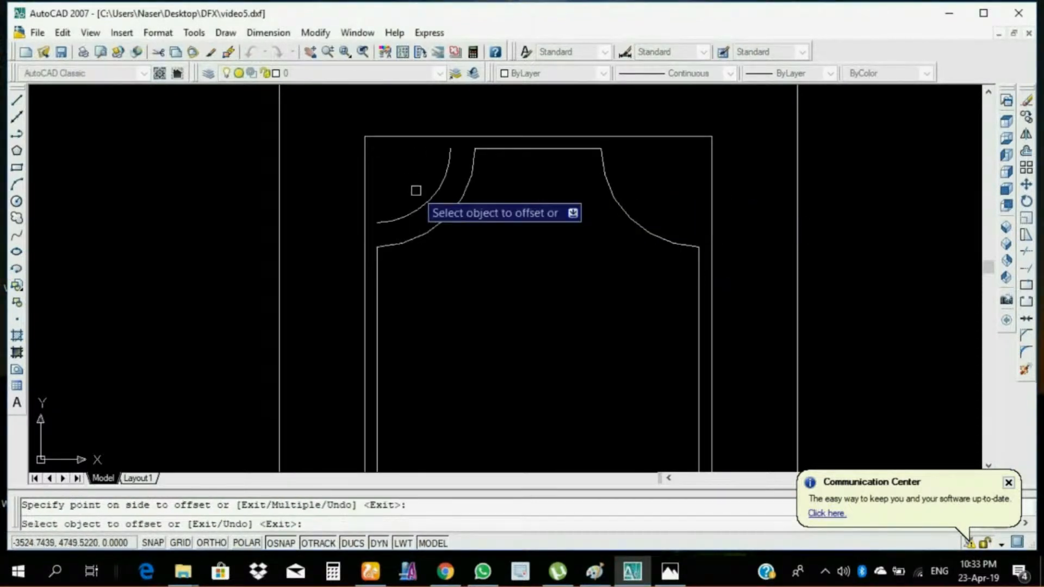
key("Escape")
Step: Extend both ends of the new offset arc to the surrounding rectangle's top and left edges
left_click(385, 164)
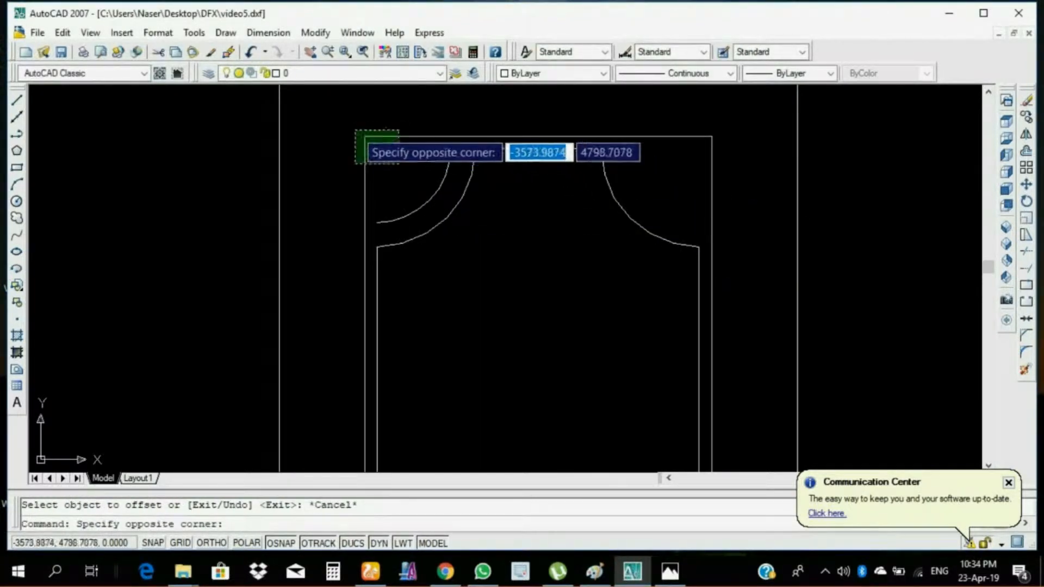
left_click(357, 132)
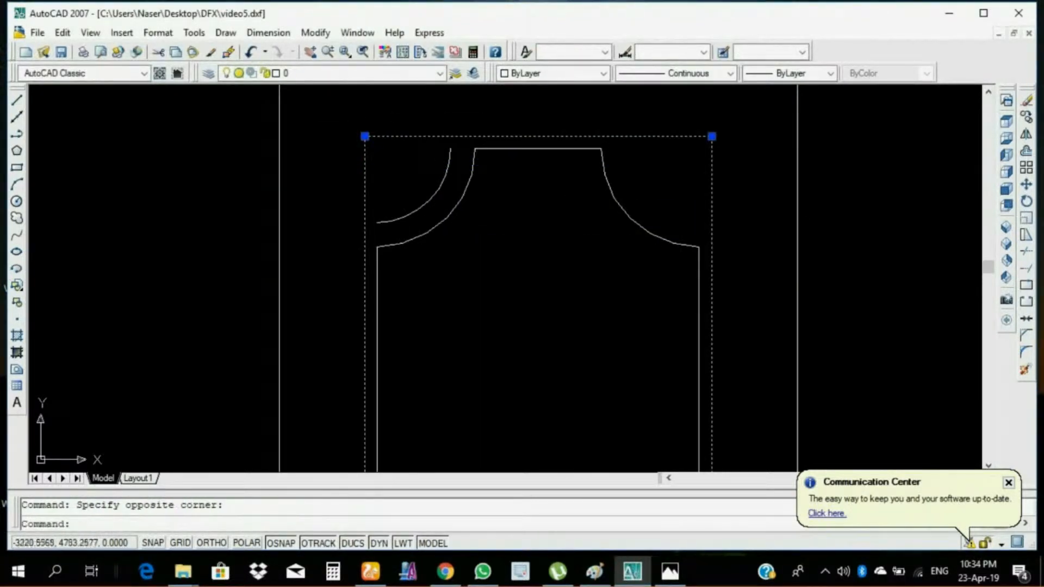
left_click(1026, 269)
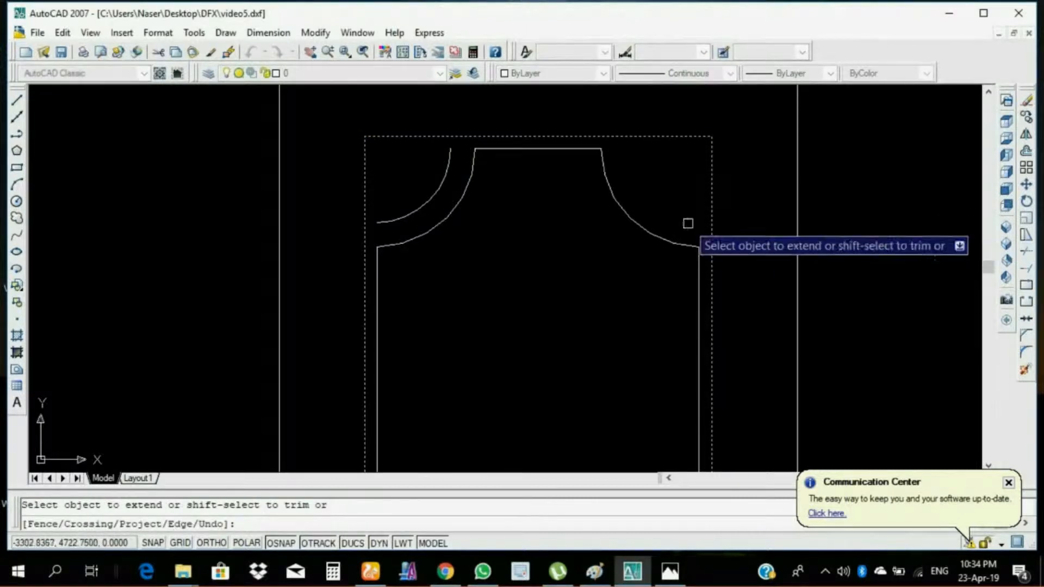
left_click(403, 221)
key("Escape")
Step: With Ortho on, draw a line about 69 long from that rectangle's upper-left corner along its top edge to the offset arc's end
scroll(422, 169, "up", 2)
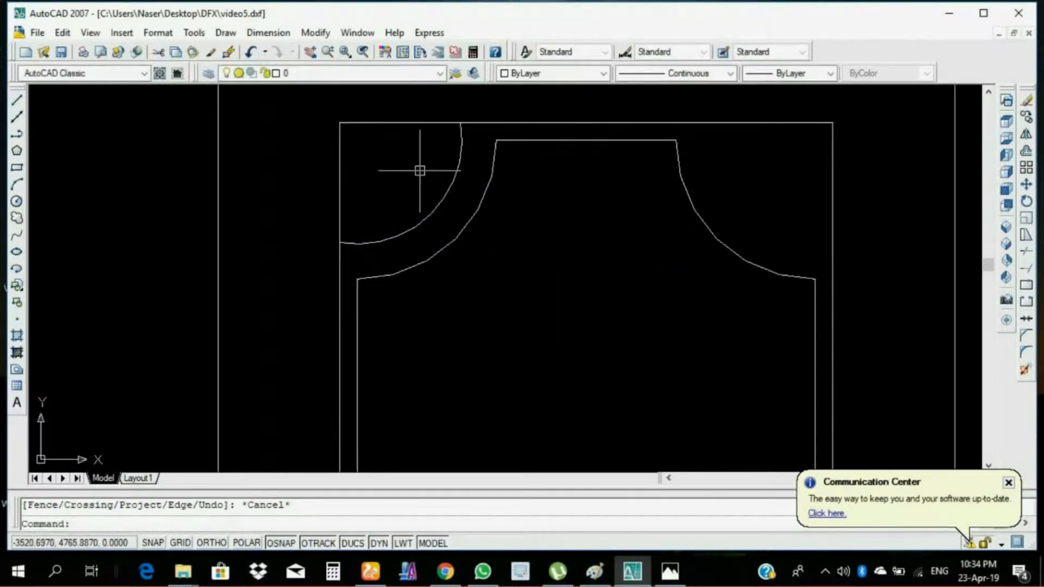
left_click(17, 100)
left_click(340, 122)
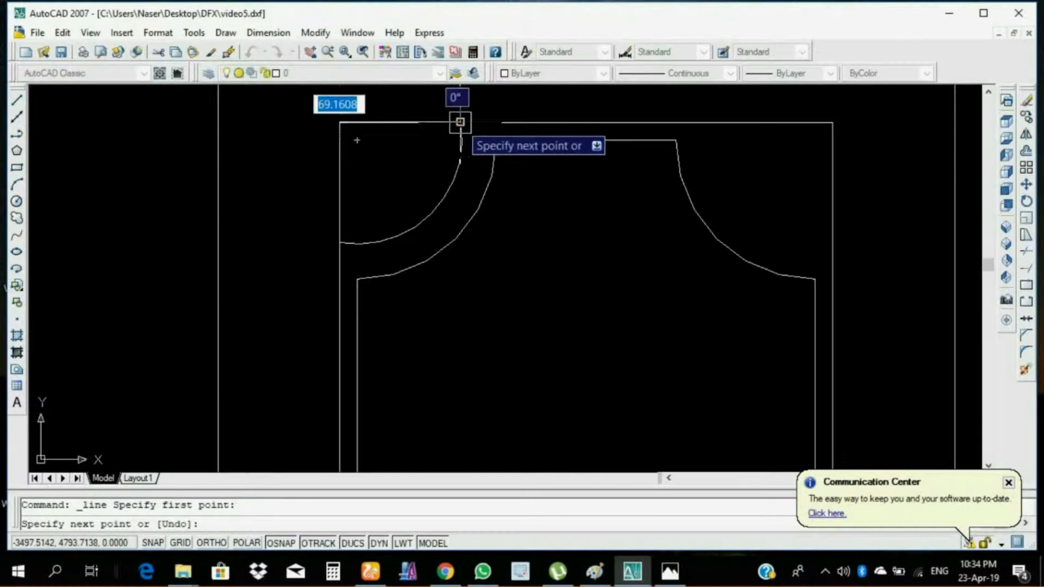
key("F8")
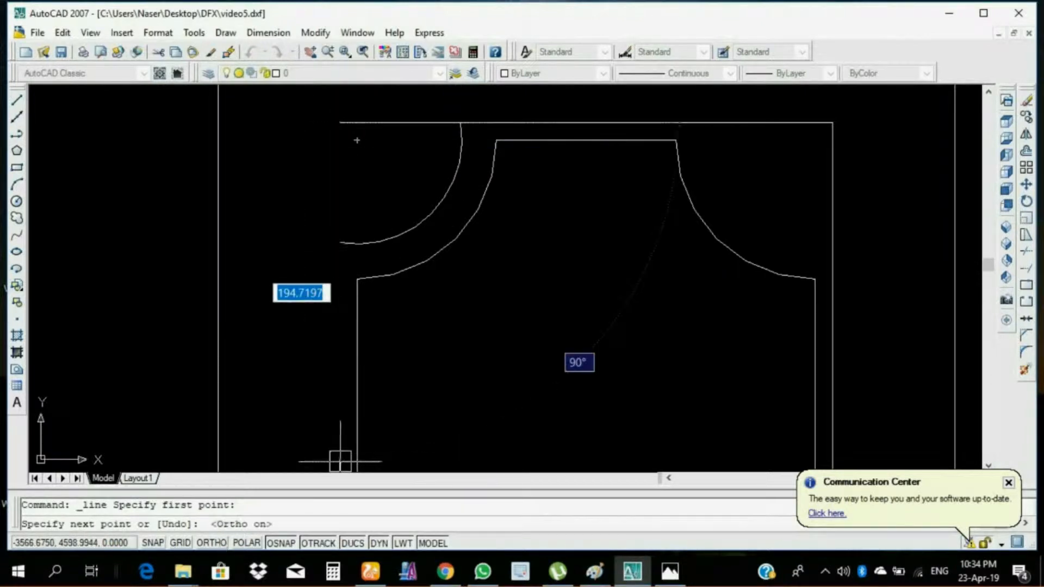
scroll(466, 154, "up", 2)
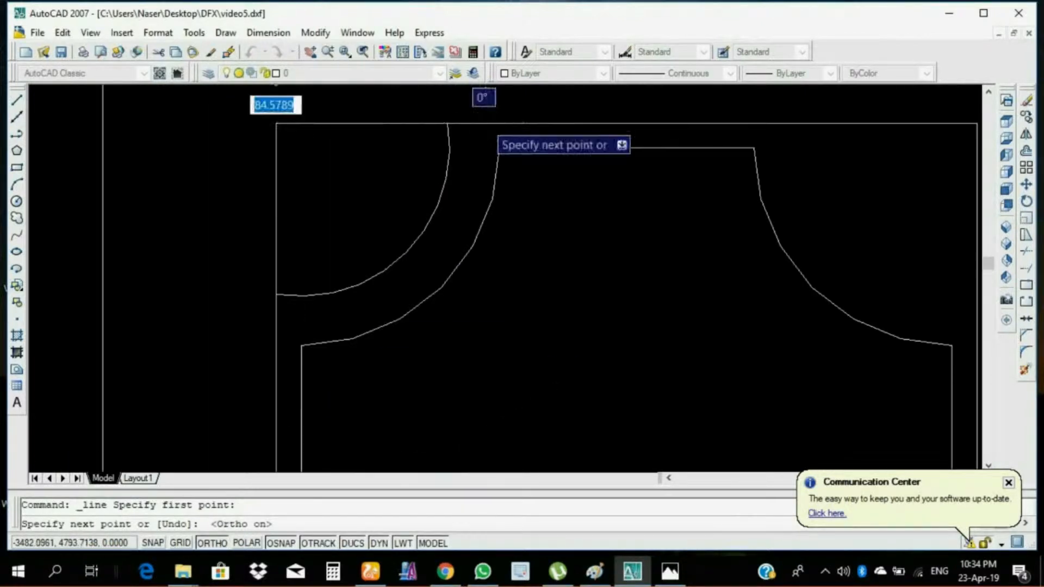
left_click(428, 123)
right_click(439, 136)
left_click(443, 137)
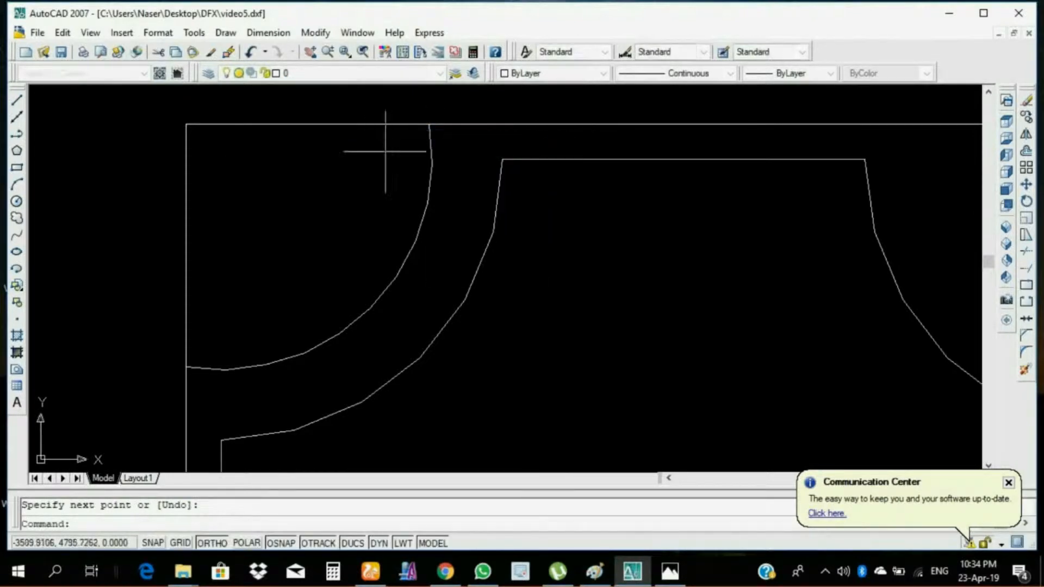
Step: Polar-array the short line around the rectangle's upper-left corner with 8 items filling -90 degrees, rotating items as copied
scroll(369, 174, "down", 4)
left_click(269, 129)
left_click(394, 160)
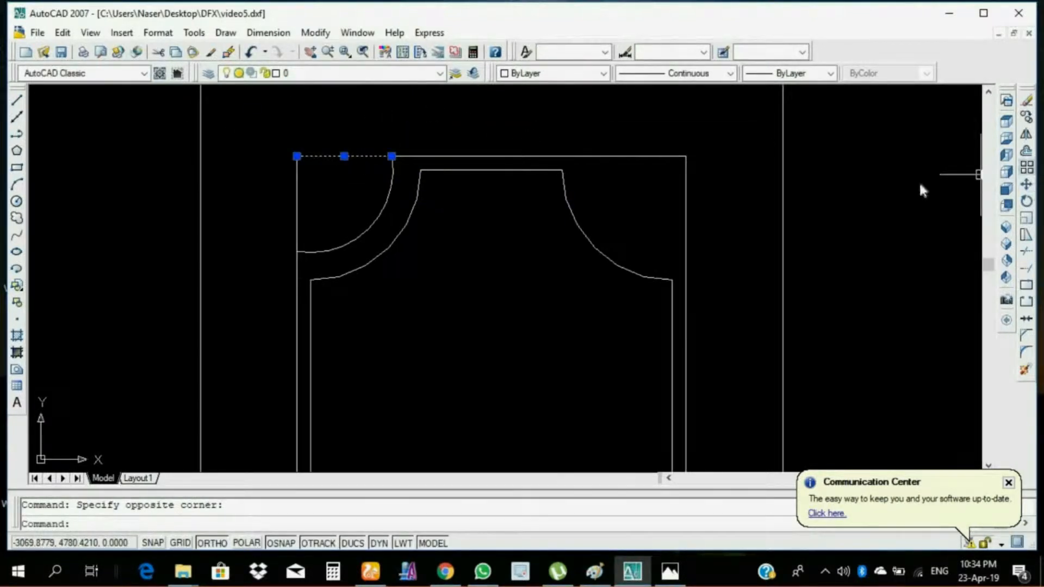
left_click(1027, 168)
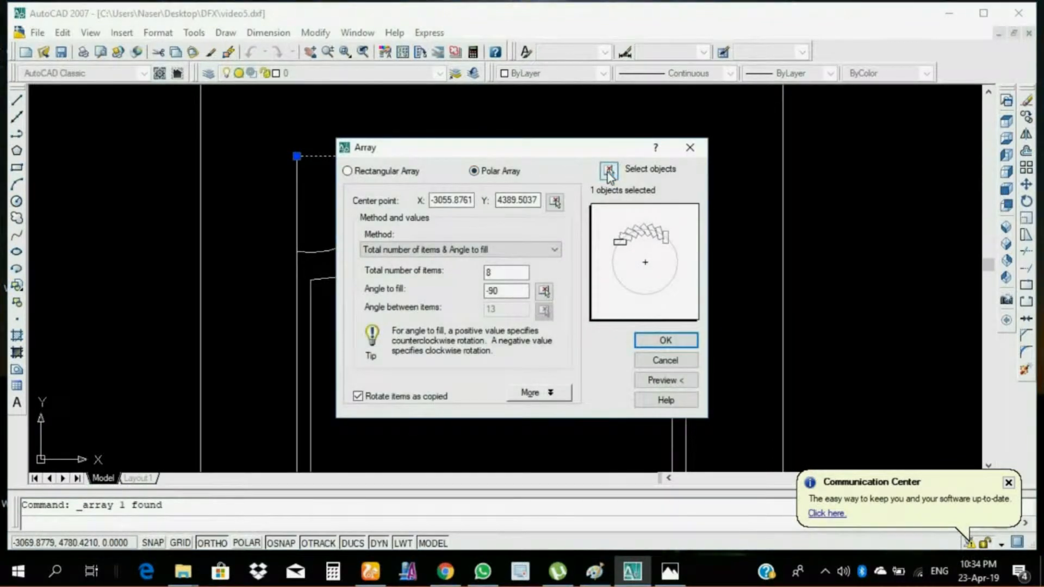
left_click(555, 202)
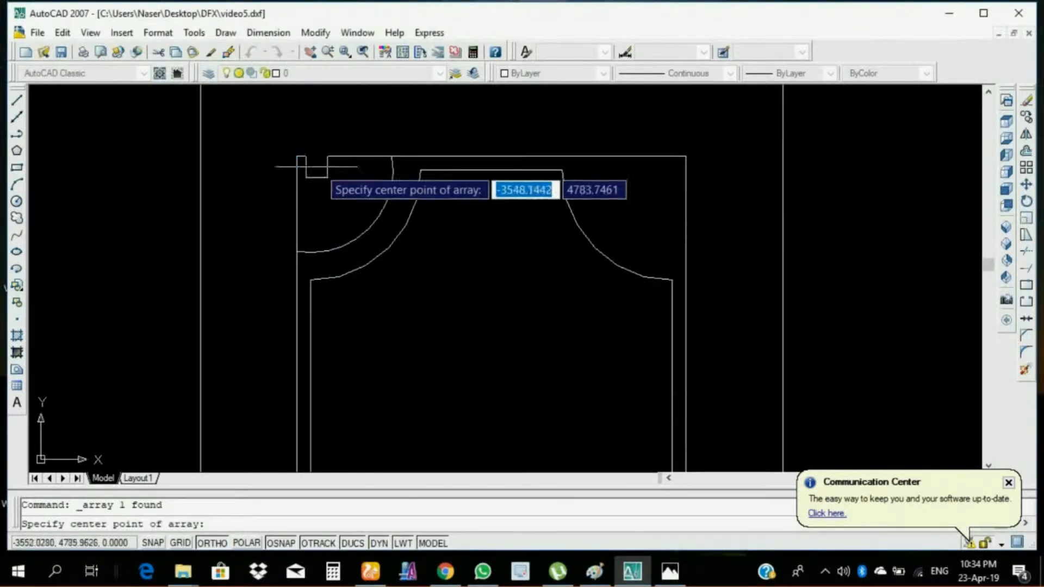
left_click(296, 156)
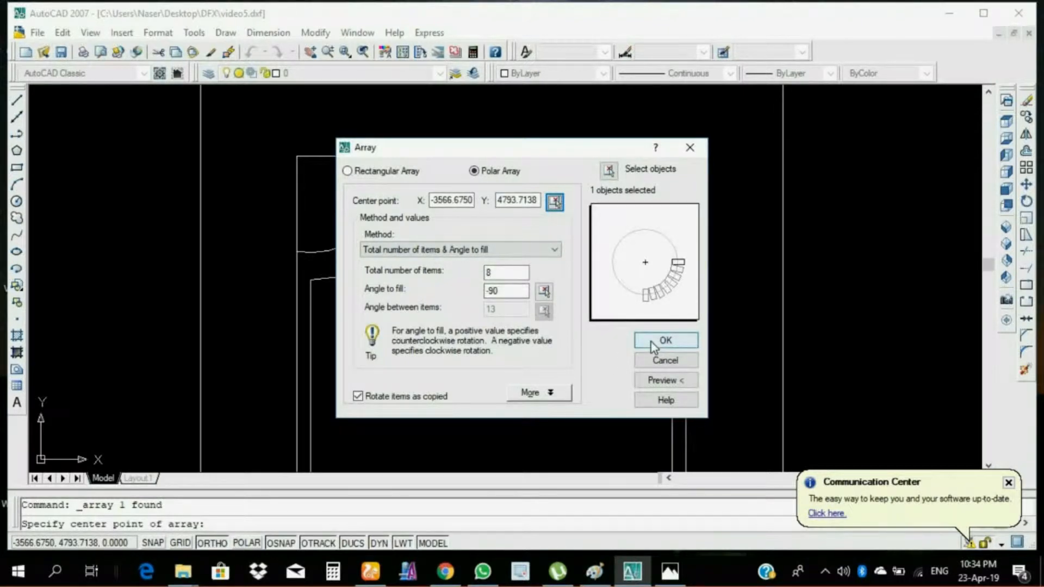
key("Return")
Step: Regenerate the drawing so the corner arcs display smoothly
scroll(384, 216, "up", 2)
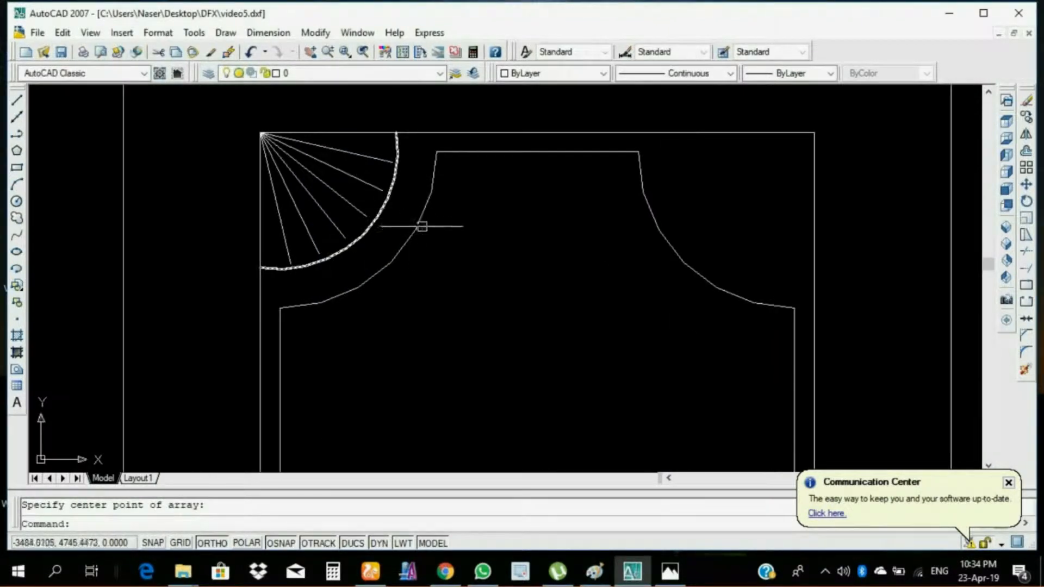
scroll(397, 203, "up", 4)
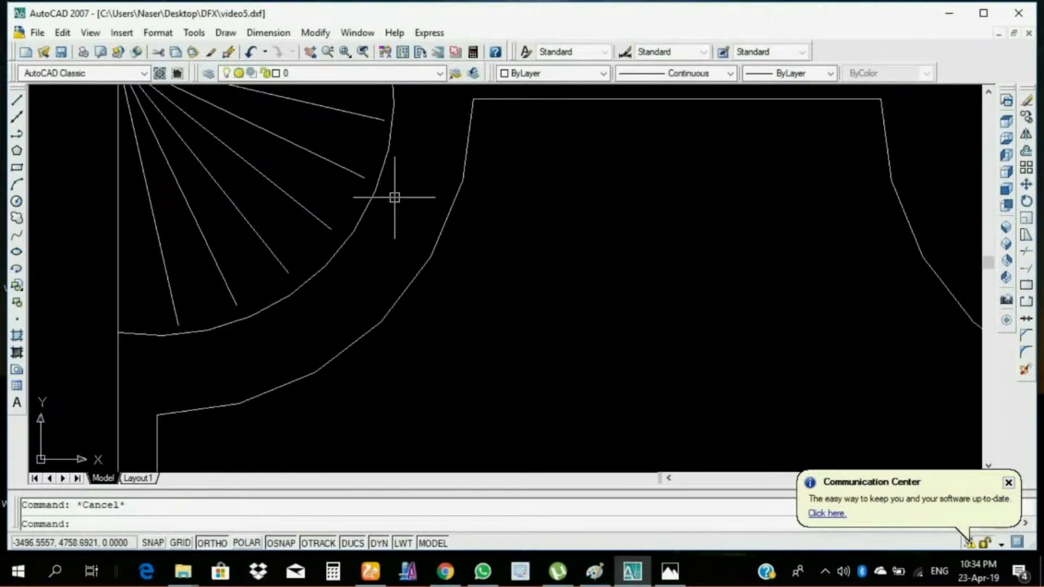
type("r")
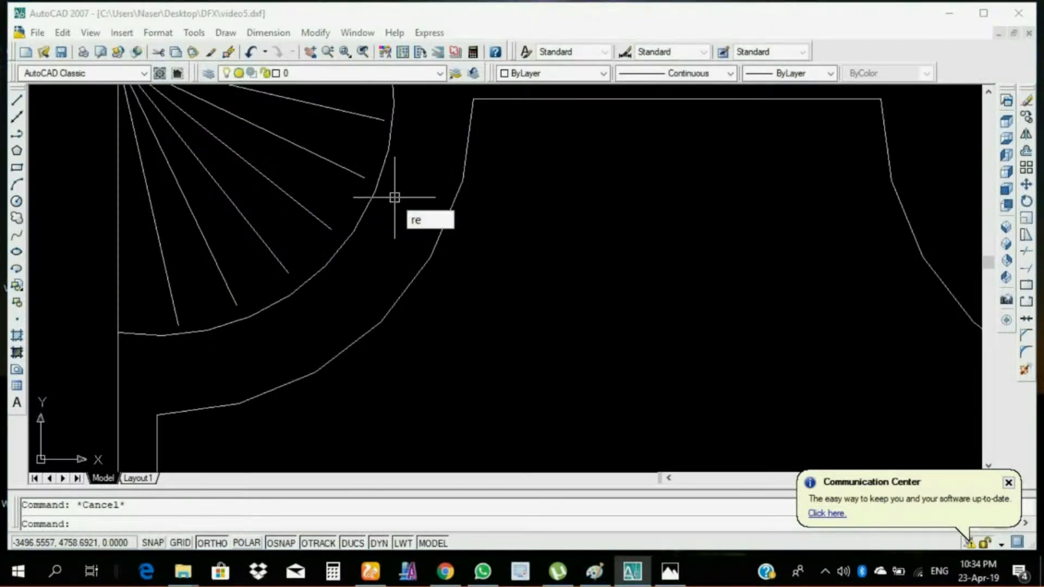
type("e")
key("Return")
scroll(345, 128, "up", 2)
scroll(373, 149, "down", 5)
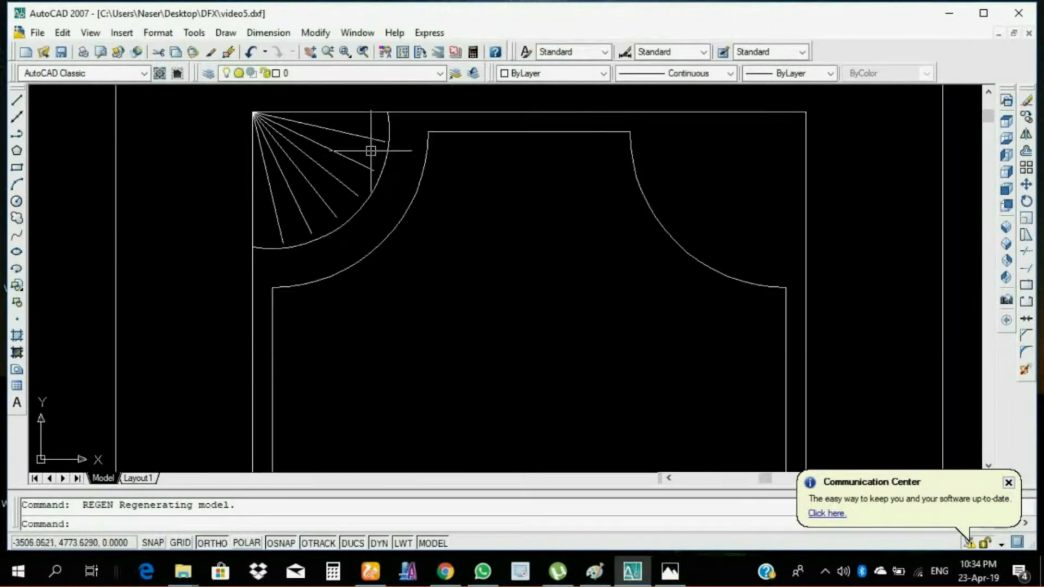
Step: With Ortho off, draw a three-point arc from the top ray's outer end, through the quarter arc, to the end of the ray below
scroll(385, 112, "up", 4)
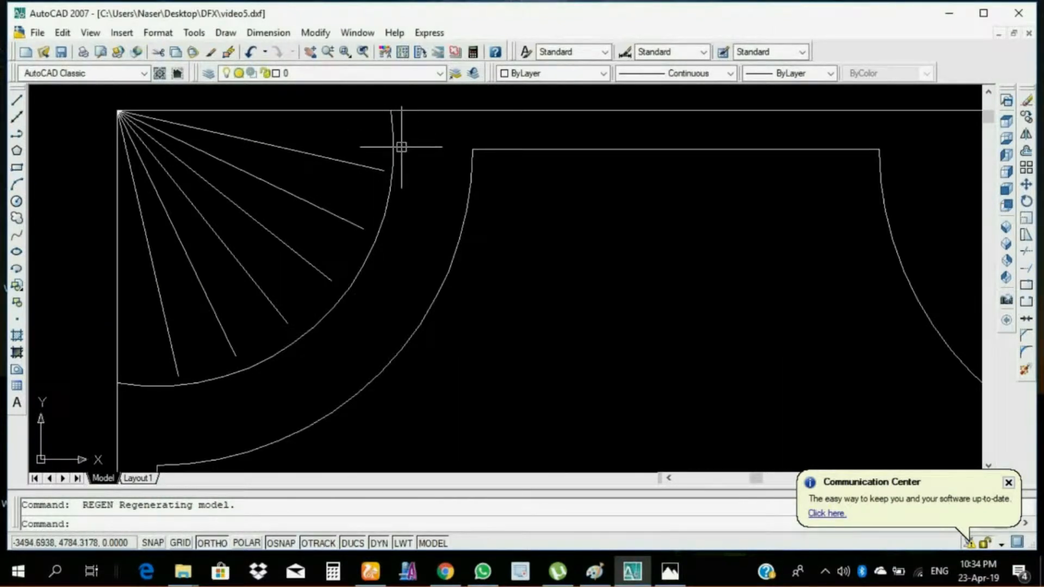
scroll(403, 146, "up", 2)
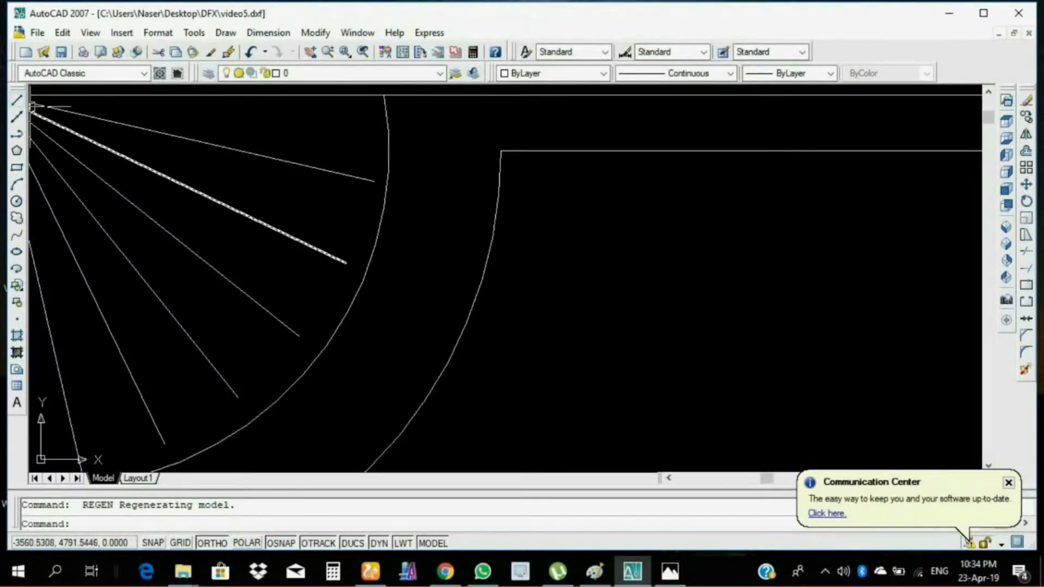
left_click(17, 184)
scroll(373, 93, "up", 3)
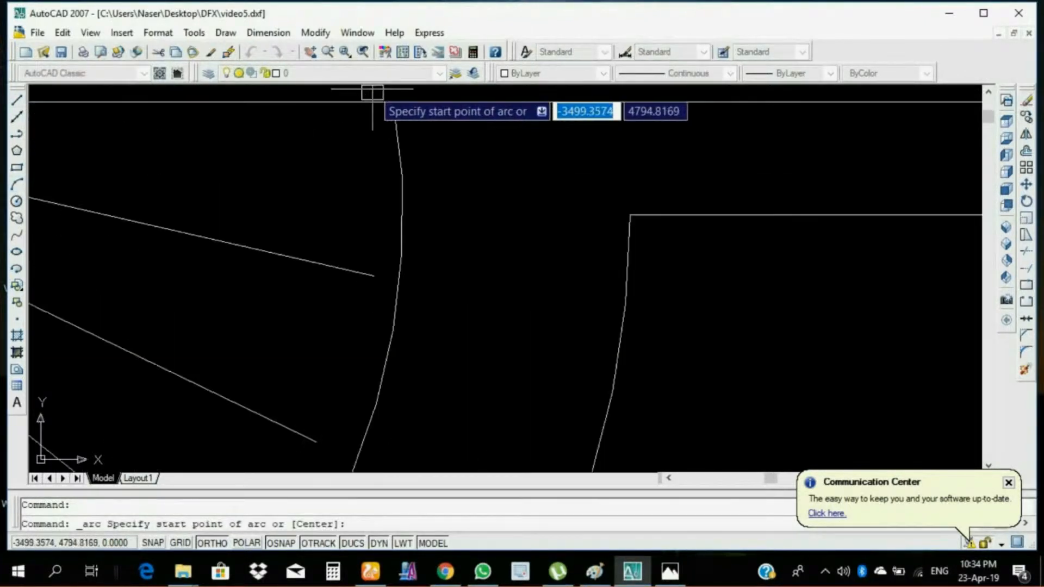
scroll(373, 93, "up", 1)
left_click(401, 109)
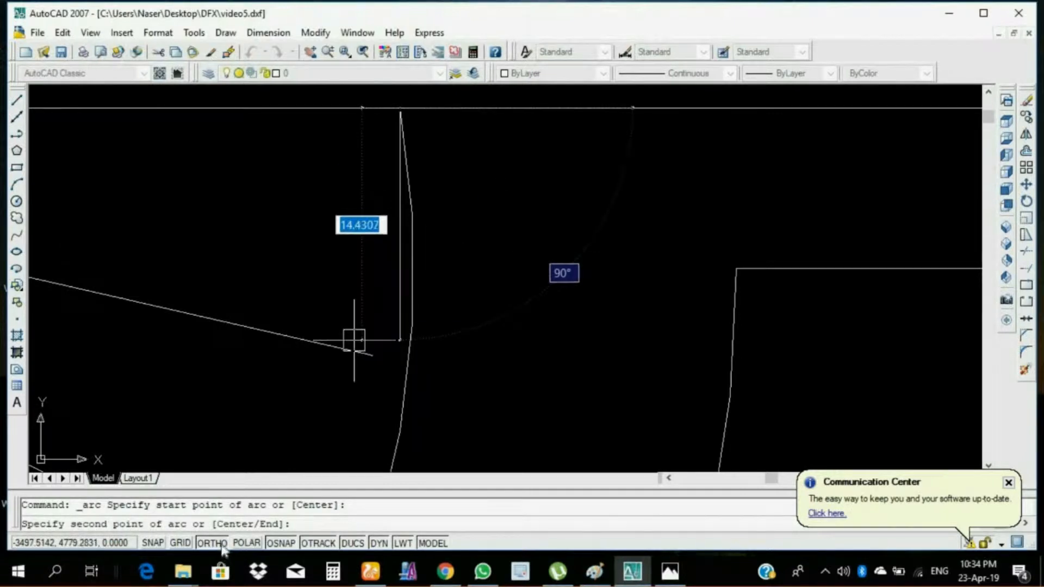
left_click(222, 544)
scroll(405, 217, "up", 1)
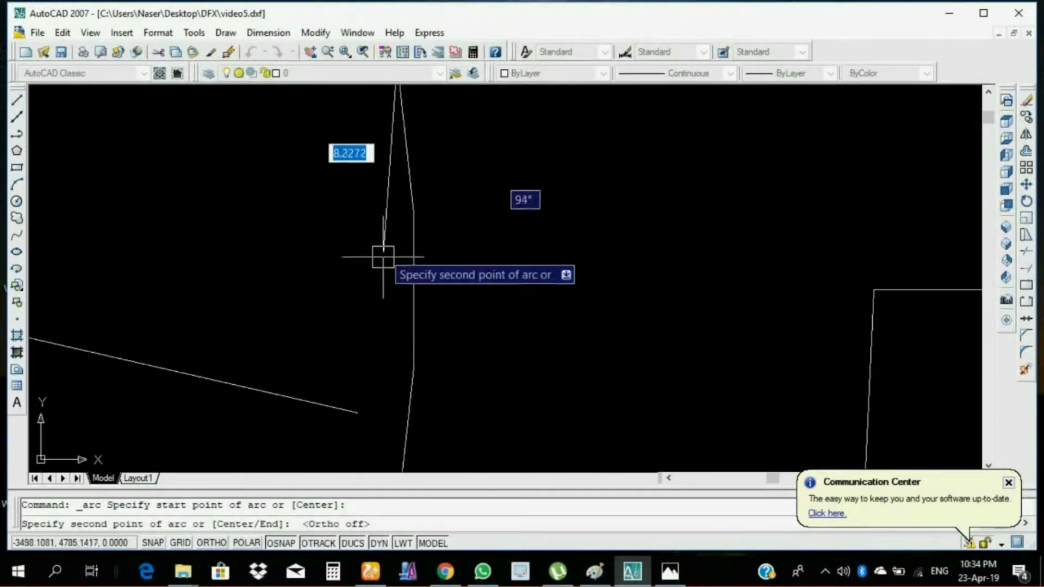
left_click(414, 251)
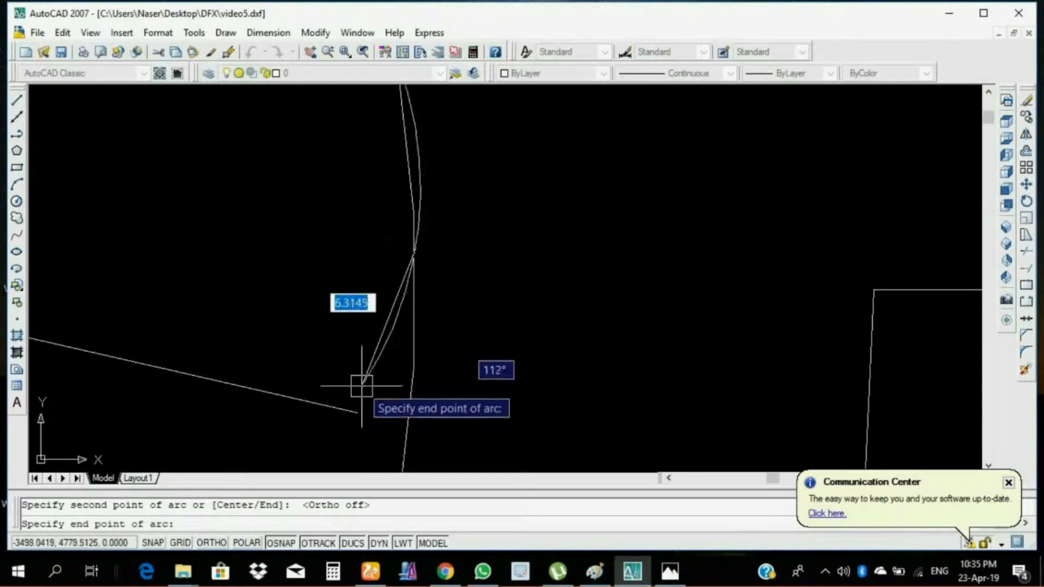
left_click(358, 411)
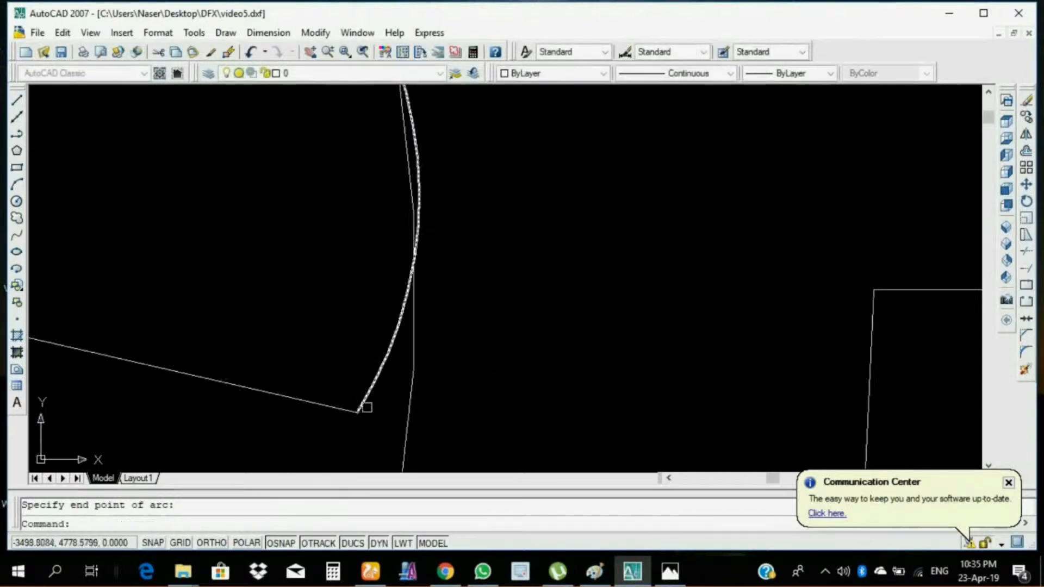
Step: Draw a second three-point arc from the first scallop's lower end, through the quarter arc, to the next ray's outer end
scroll(367, 407, "down", 3)
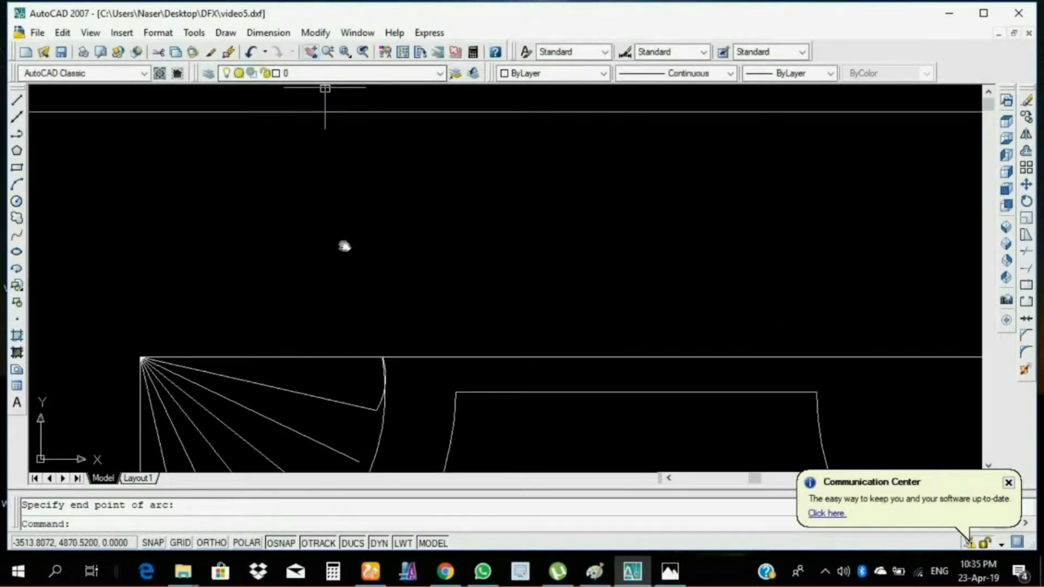
mouse_move(345, 246)
left_mouse_down()
mouse_move(420, 152)
mouse_move(411, 257)
mouse_move(431, 240)
left_mouse_up()
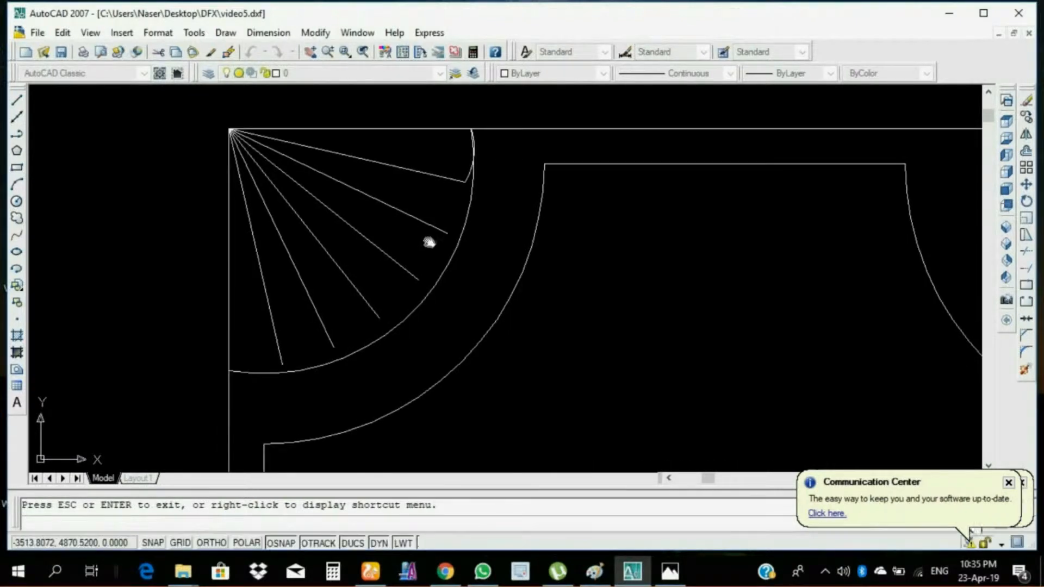
scroll(515, 238, "up", 3)
scroll(550, 221, "down", 2)
right_click(550, 220)
left_click(583, 229)
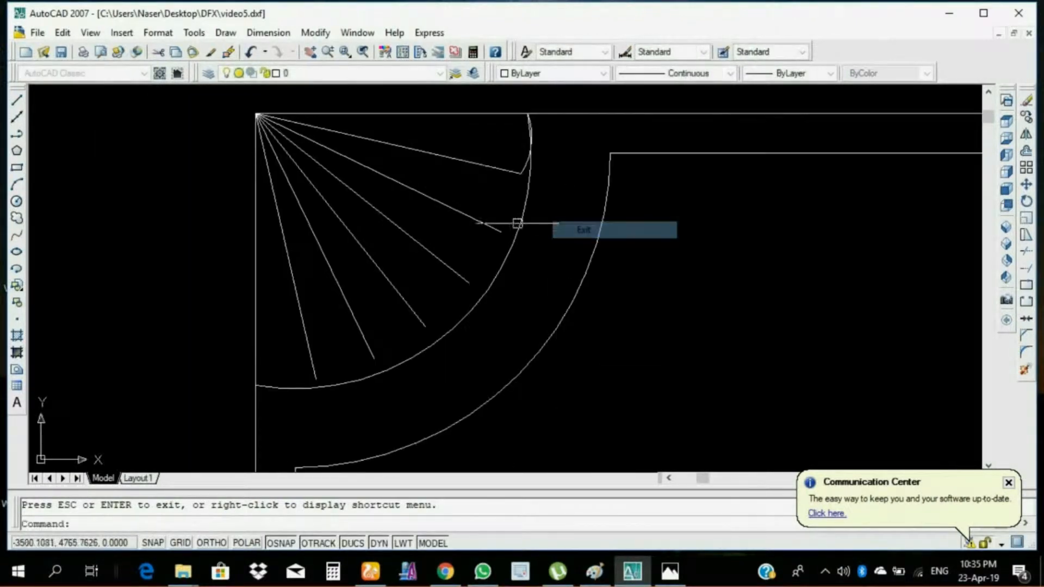
left_click(19, 186)
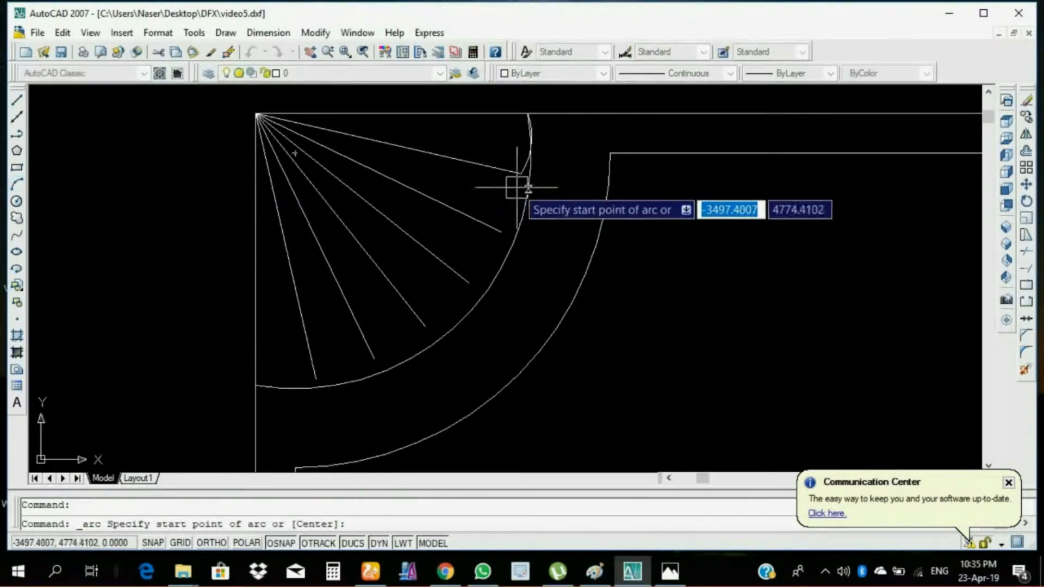
scroll(515, 187, "up", 3)
left_click(517, 157)
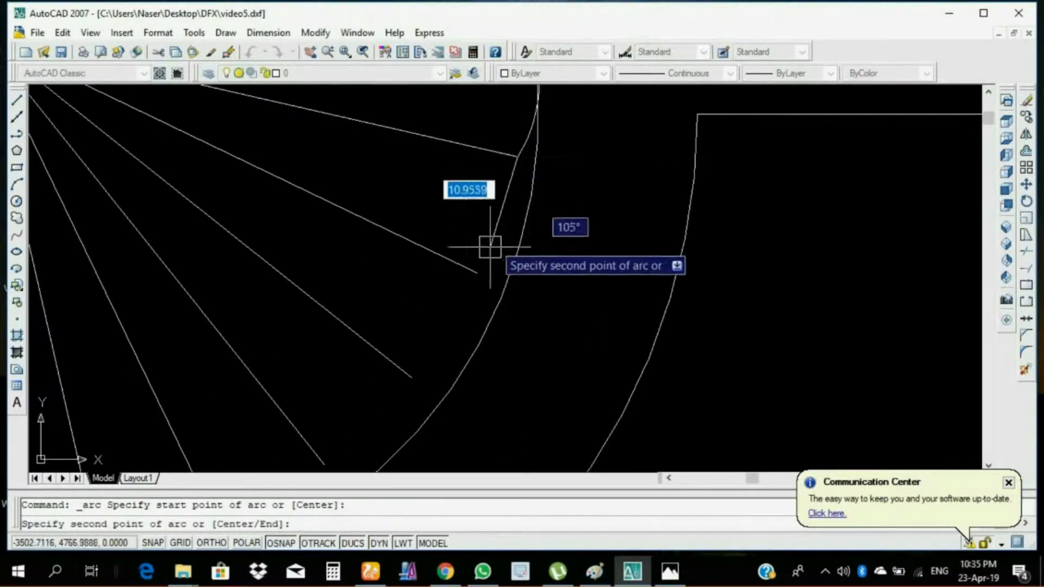
left_click(525, 227)
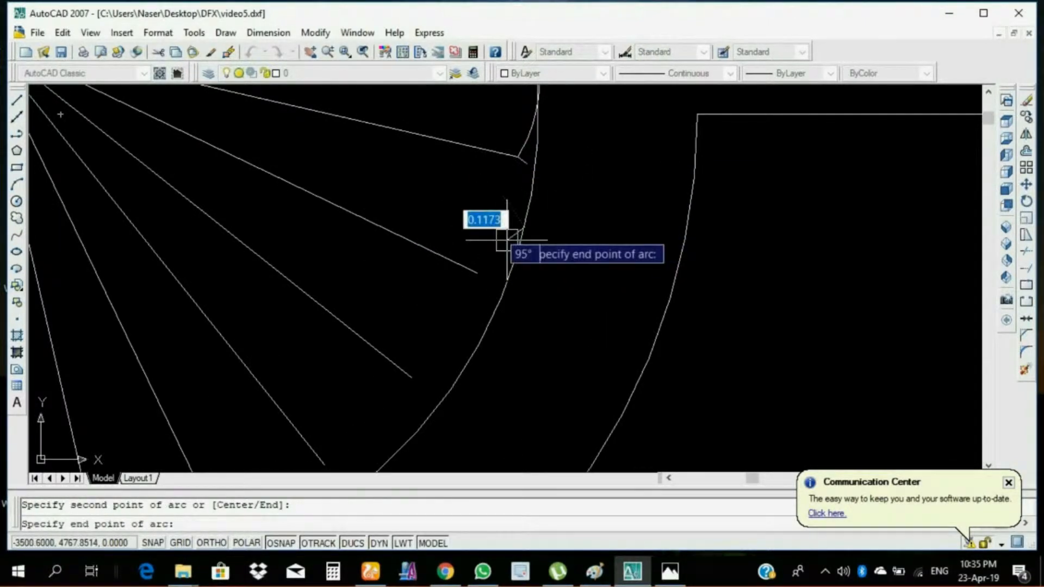
left_click(477, 272)
Step: Draw a third three-point arc from the second scallop's lower end, through the quarter arc, to the next ray's outer end
right_click(478, 273)
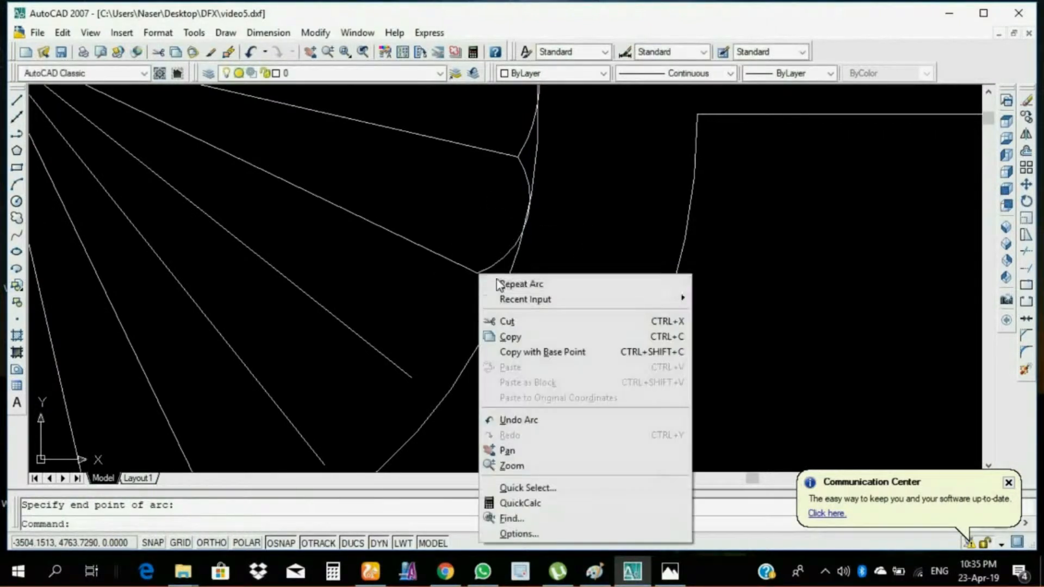
left_click(489, 284)
scroll(484, 294, "down", 2)
scroll(469, 291, "up", 4)
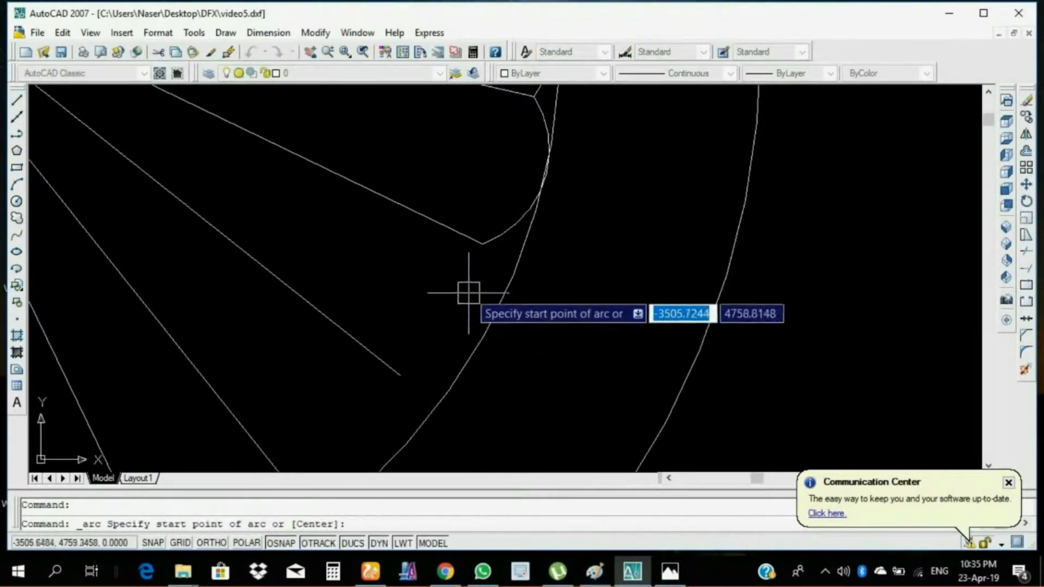
left_click(483, 243)
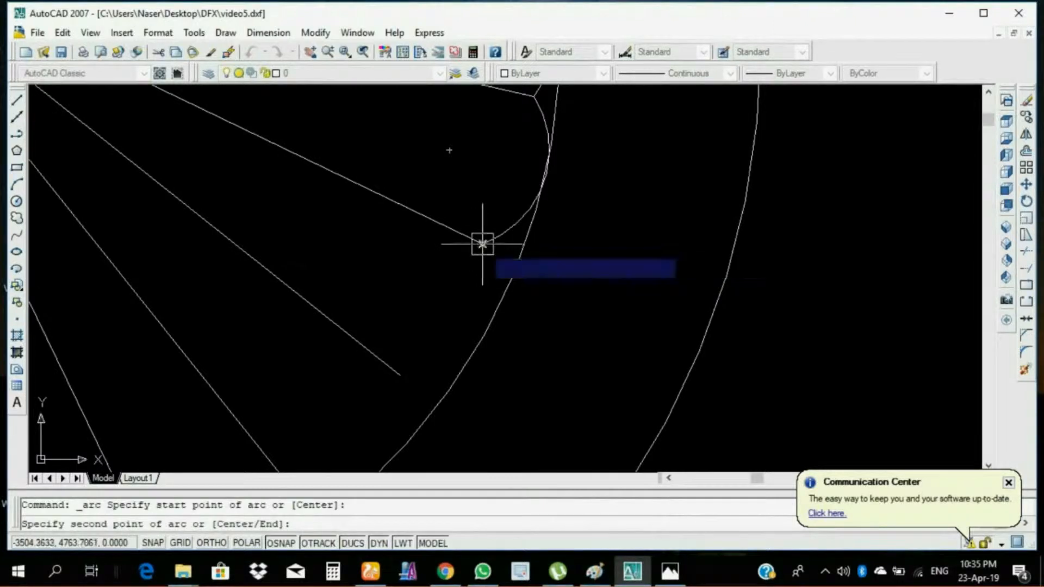
left_click(483, 335)
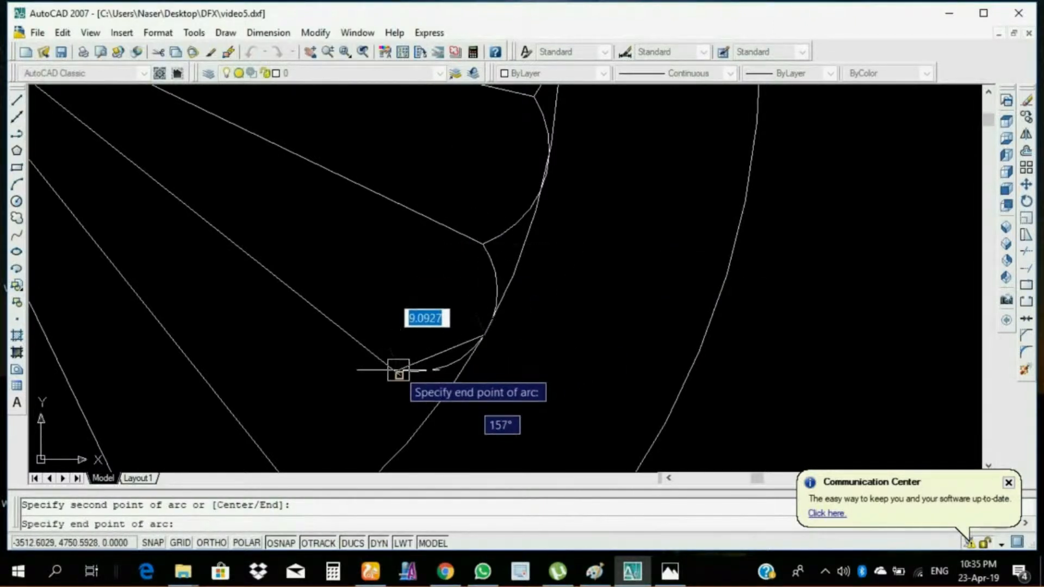
left_click(399, 375)
Step: Draw a fourth three-point arc from the third scallop's lower end, through the quarter arc, to the following ray's outer end
scroll(396, 410, "down", 2)
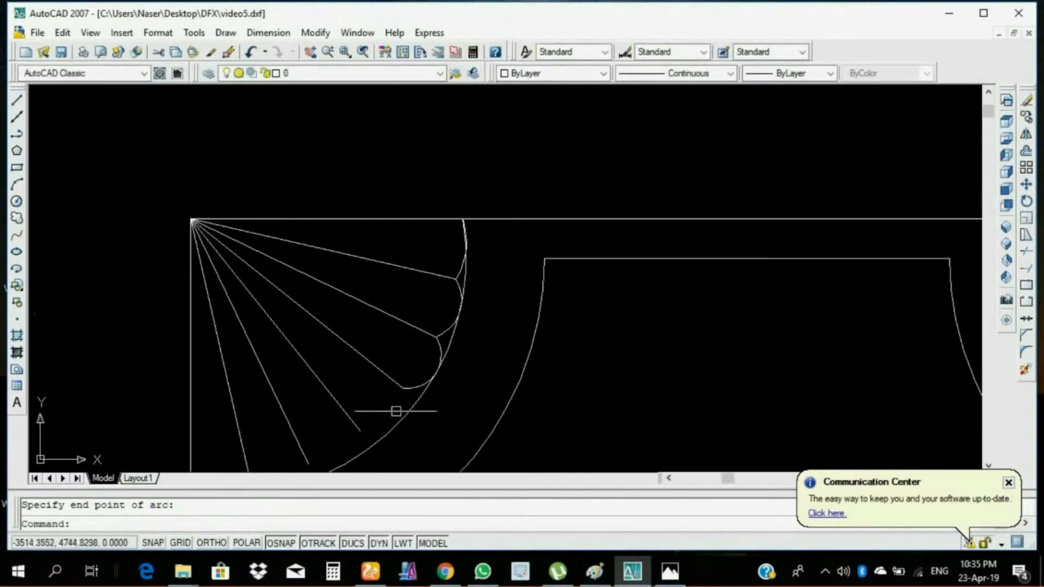
scroll(378, 429, "up", 4)
right_click(380, 367)
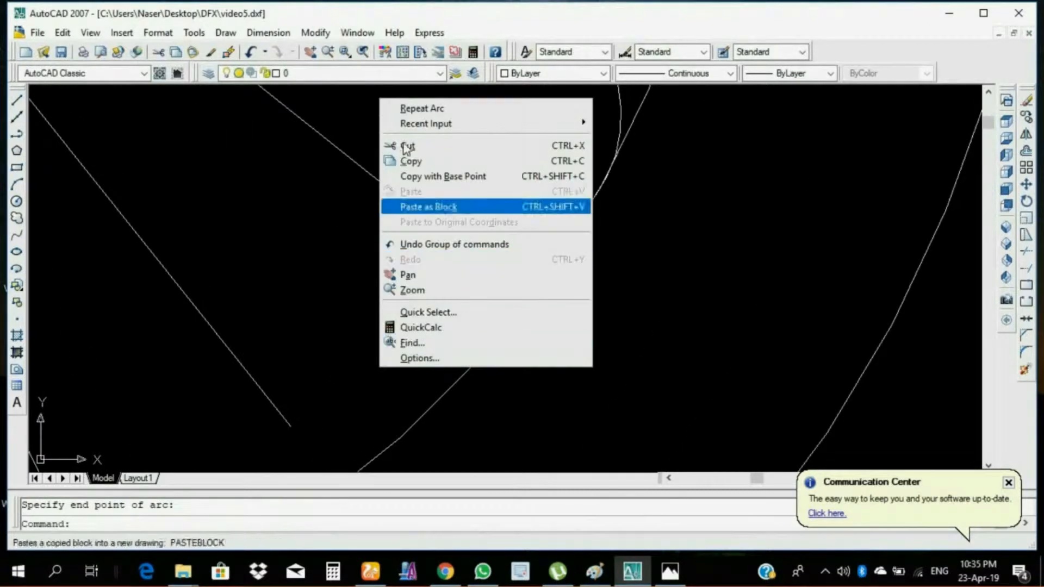
left_click(408, 106)
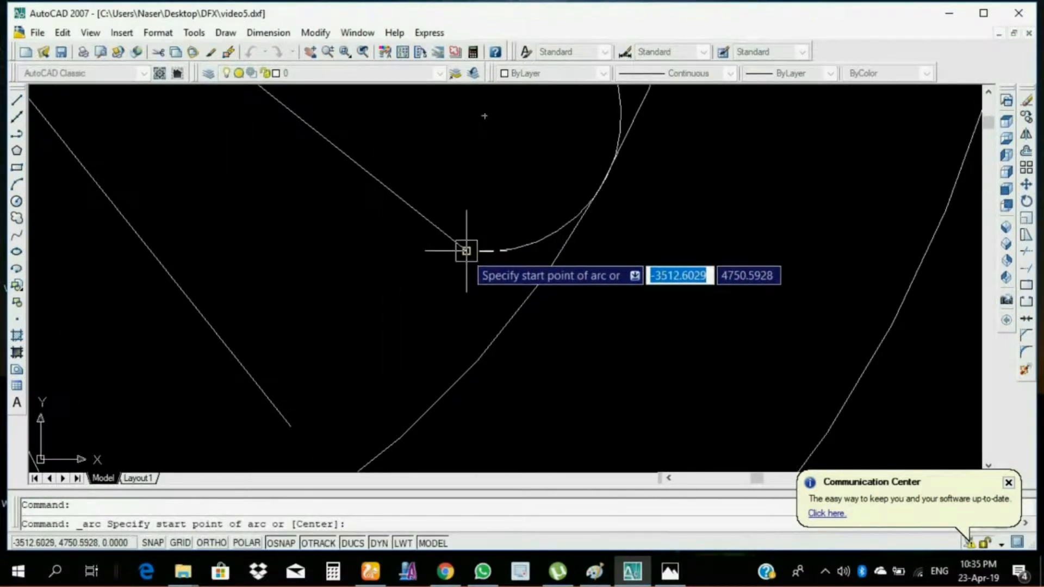
left_click(466, 251)
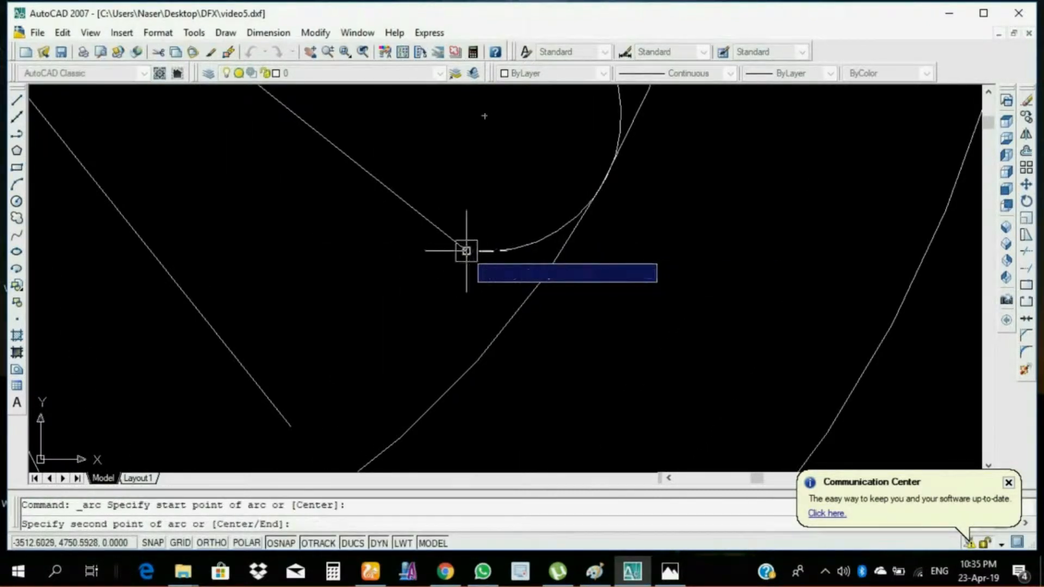
left_click(449, 391)
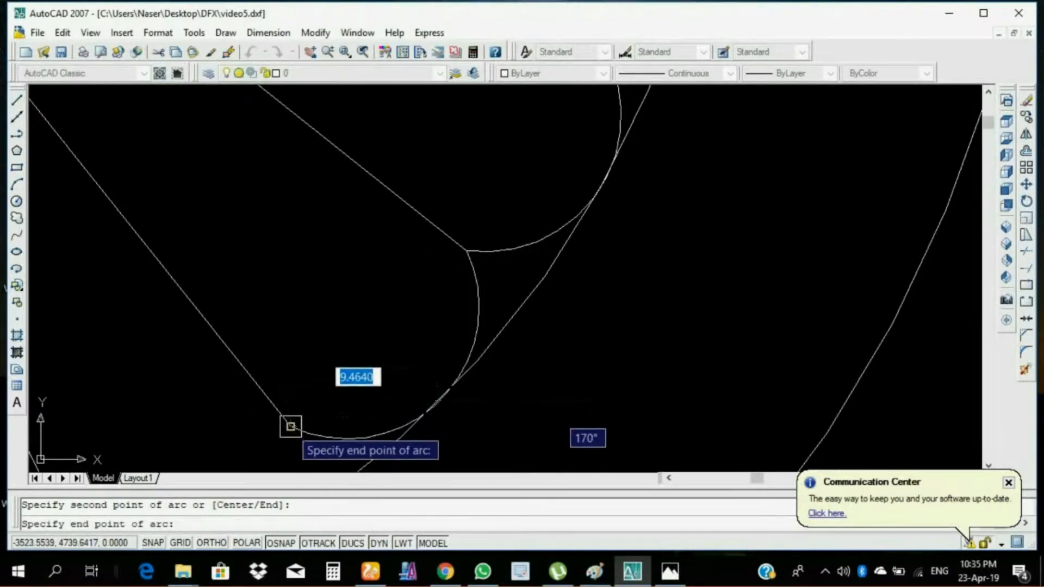
left_click(291, 428)
Step: Draw a fifth three-point arc from the fourth scallop's lower end, through the quarter arc, to the next ray's outer end
scroll(293, 427, "down", 4)
scroll(321, 429, "up", 4)
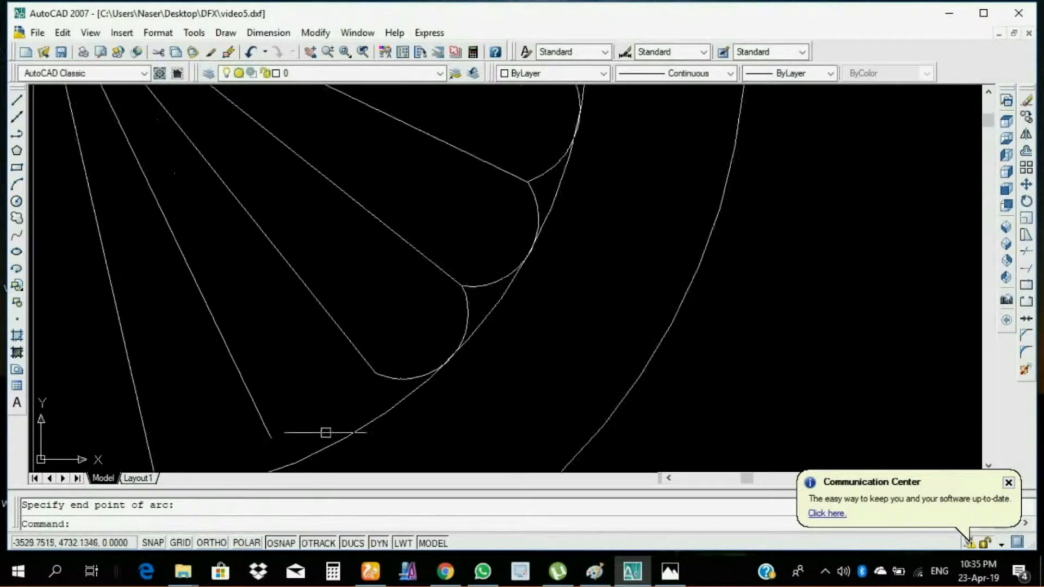
right_click(328, 368)
left_click(371, 106)
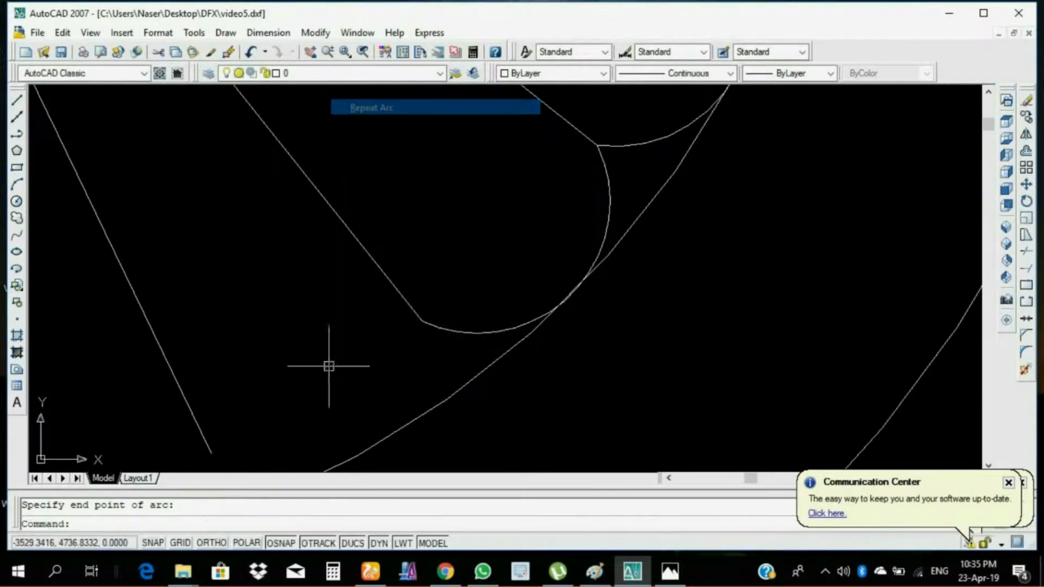
left_click(417, 317)
left_click(381, 441)
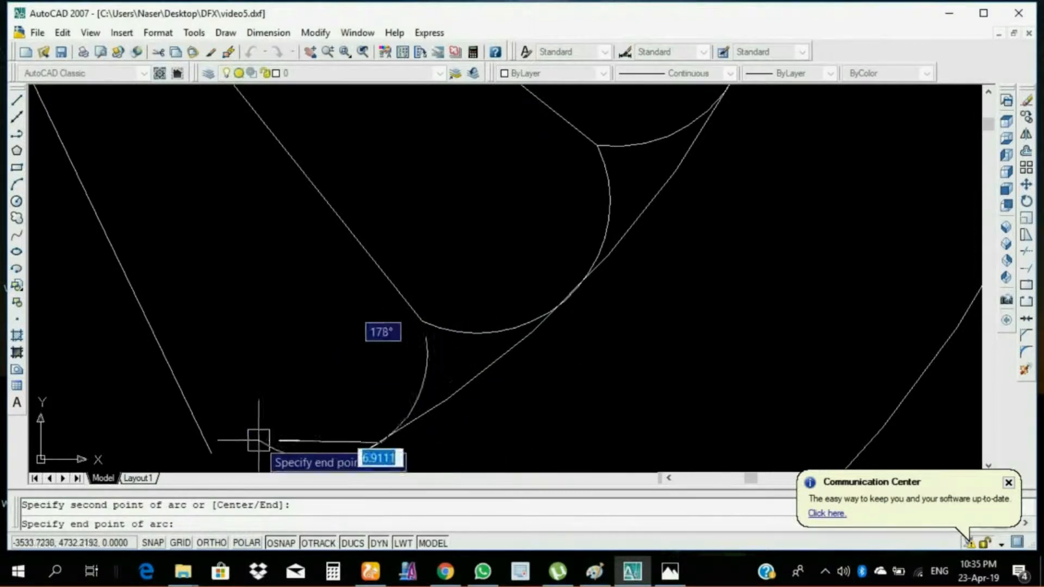
left_click(210, 446)
Step: Draw a sixth three-point arc from the fifth scallop's end, through the quarter arc, to the last slanted ray's outer end
scroll(314, 361, "down", 3)
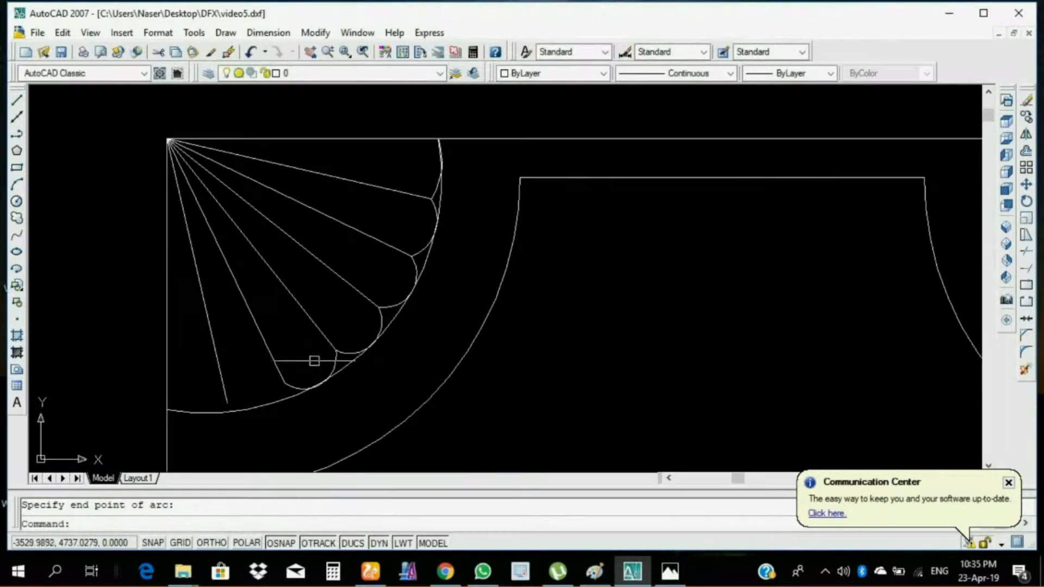
scroll(196, 435, "up", 3)
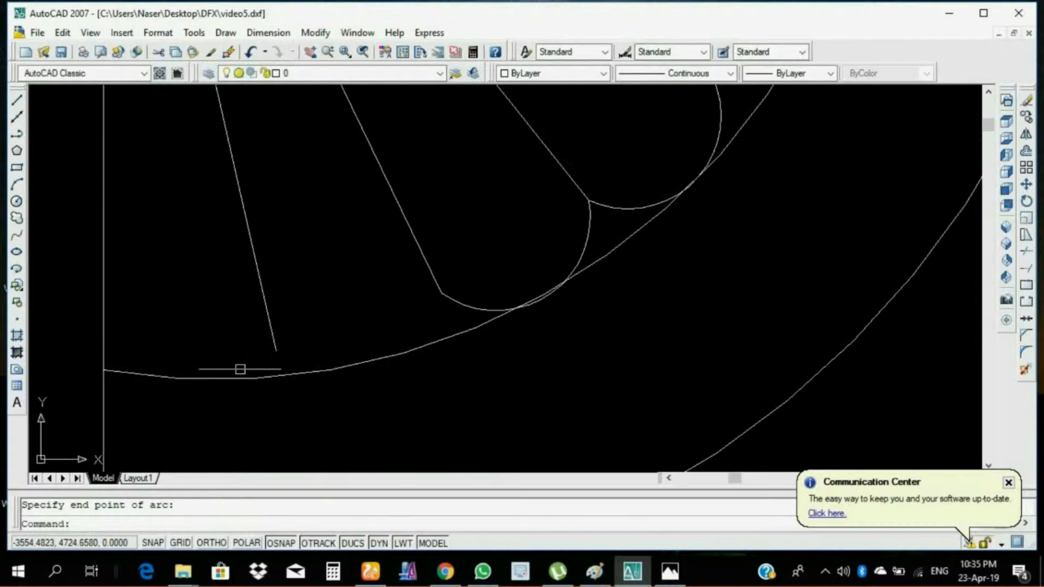
right_click(303, 284)
left_click(332, 294)
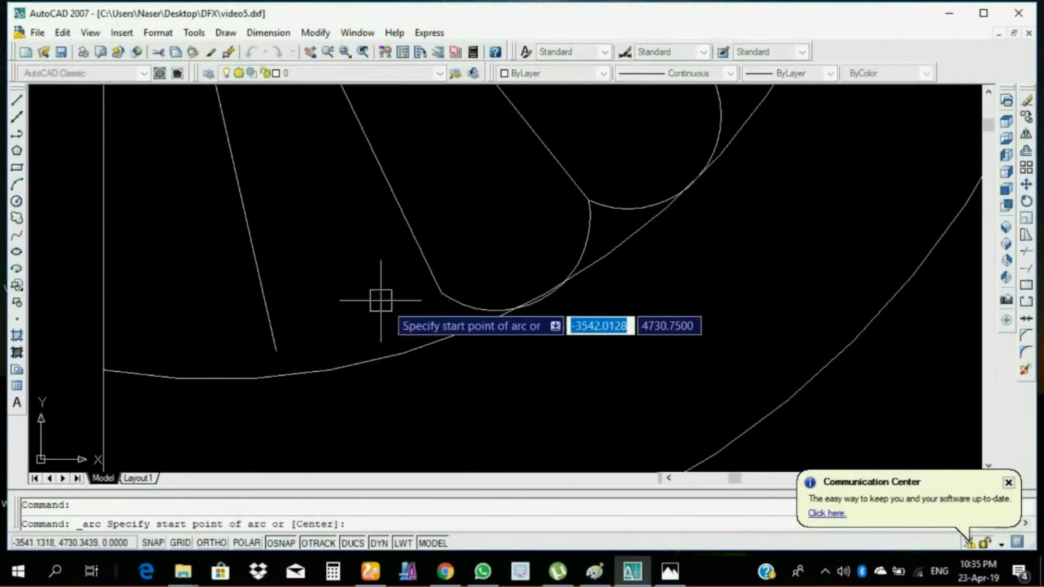
left_click(439, 294)
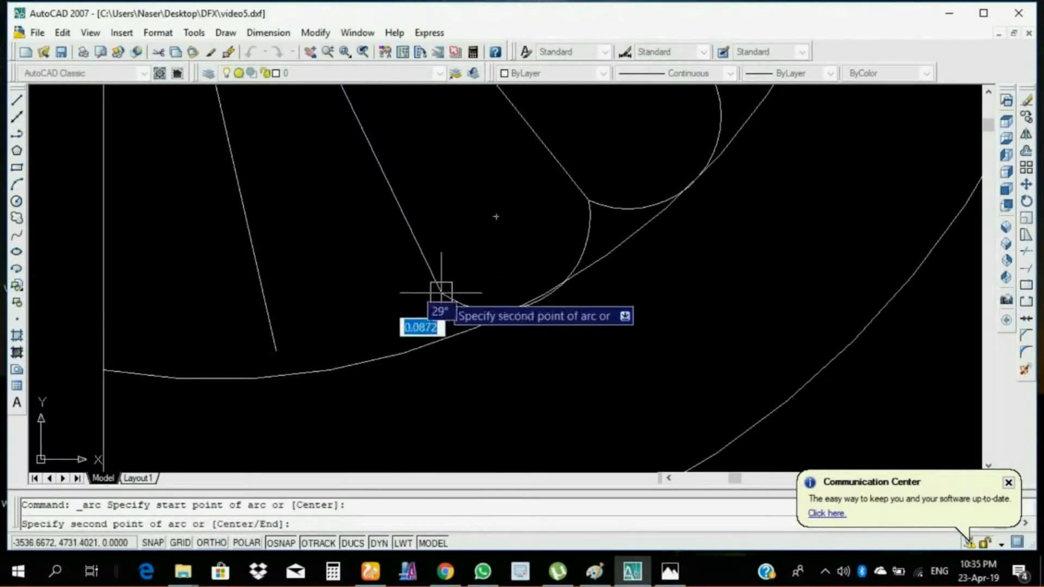
left_click(379, 355)
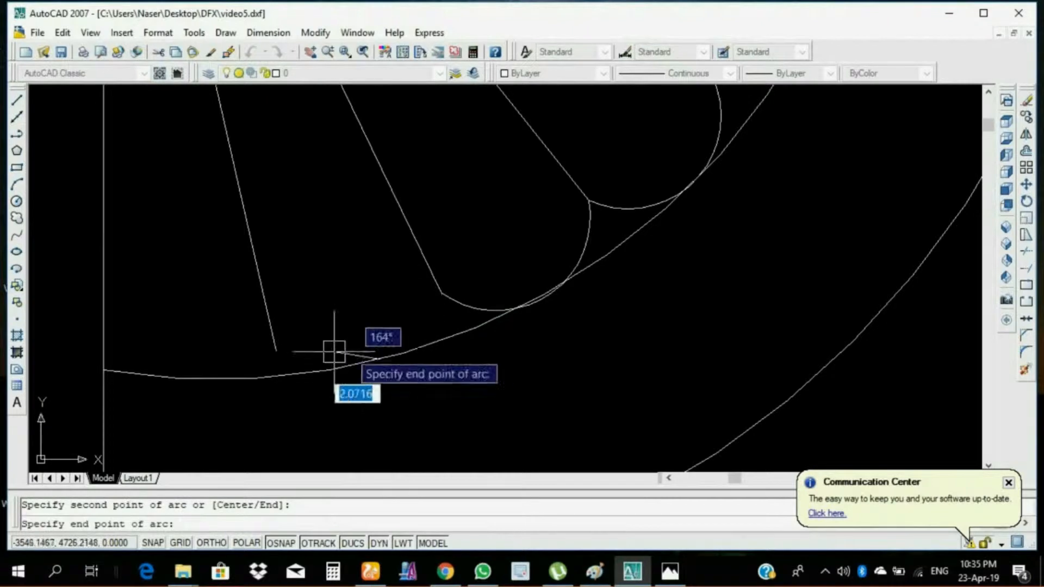
left_click(276, 350)
Step: Draw the seventh three-point arc from the last slanted ray's end, through the quarter arc, to the quarter arc's end on the rectangle's left edge
right_click(274, 352)
left_click(317, 101)
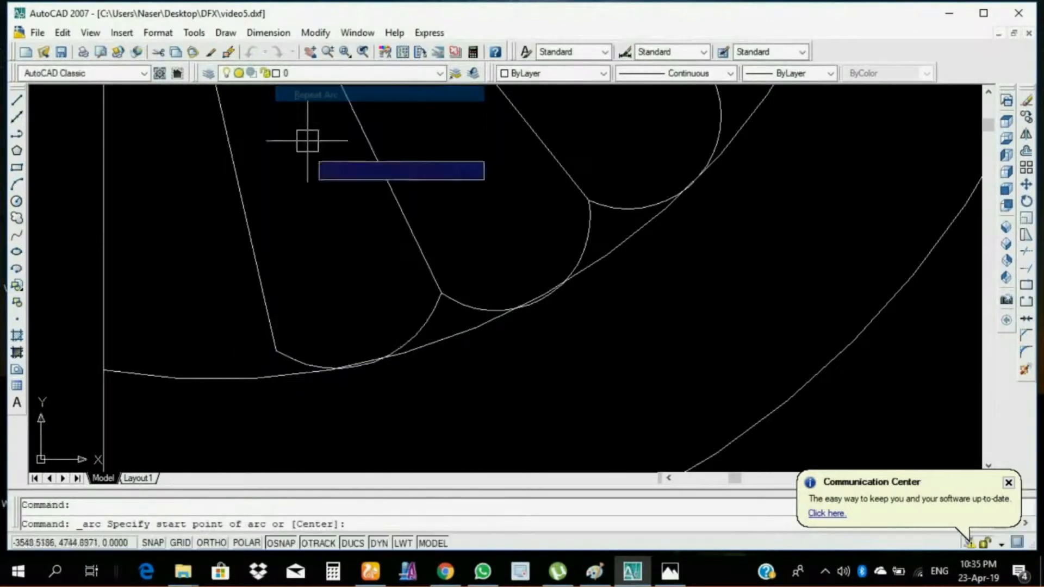
left_click(275, 351)
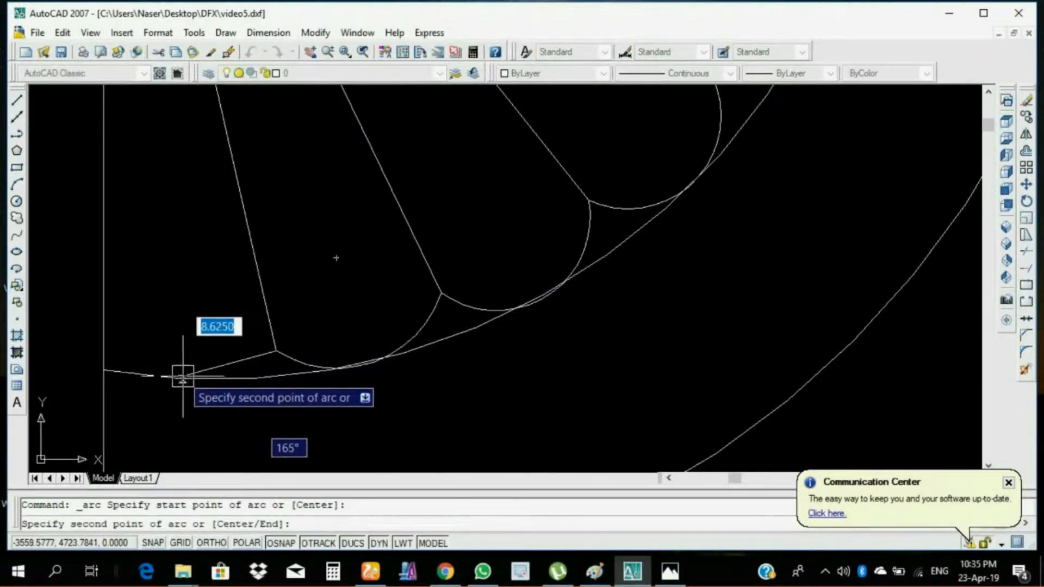
left_click(180, 375)
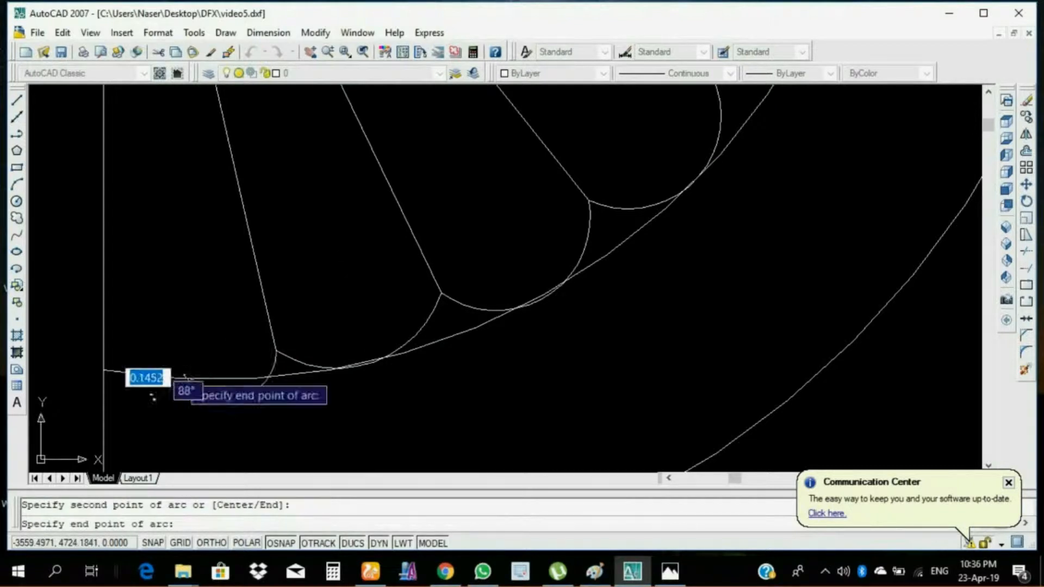
left_click(106, 371)
right_click(107, 369)
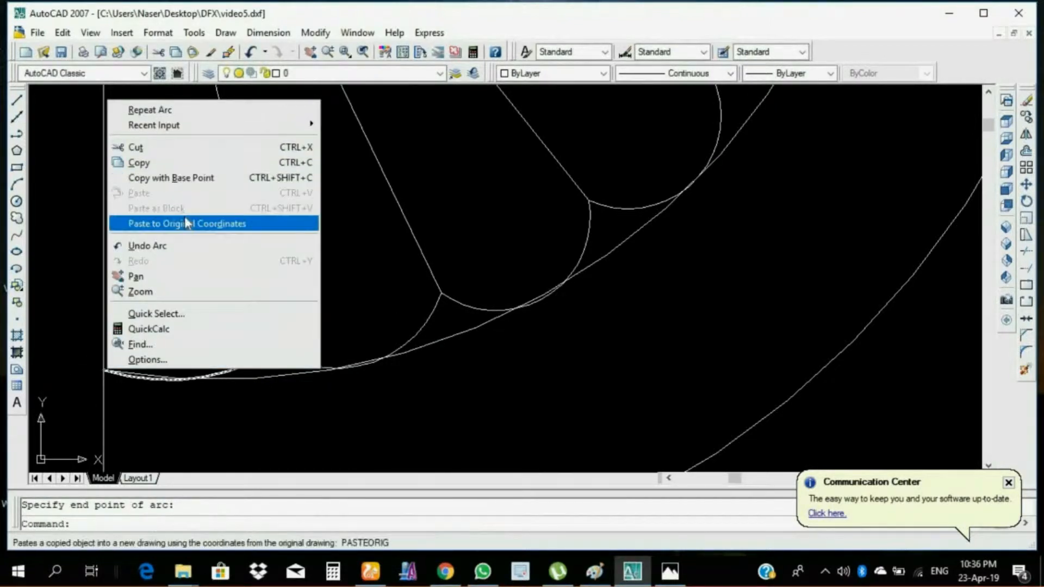
key("Escape")
Step: Try offsetting the fan's outer quarter arc by 50 toward the rectangle's corner, then undo it
scroll(254, 237, "down", 5)
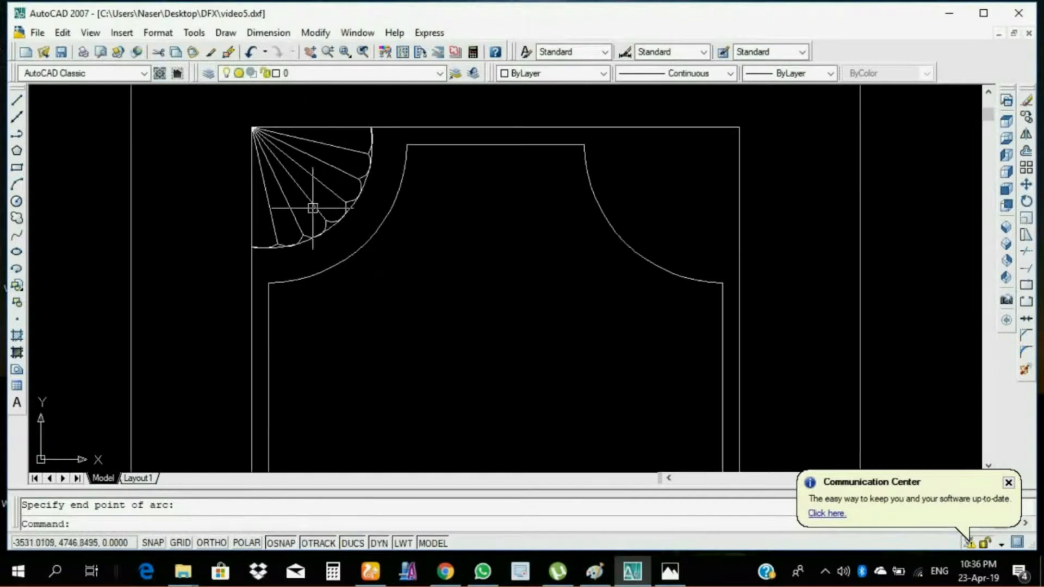
scroll(299, 150, "up", 2)
scroll(419, 251, "up", 1)
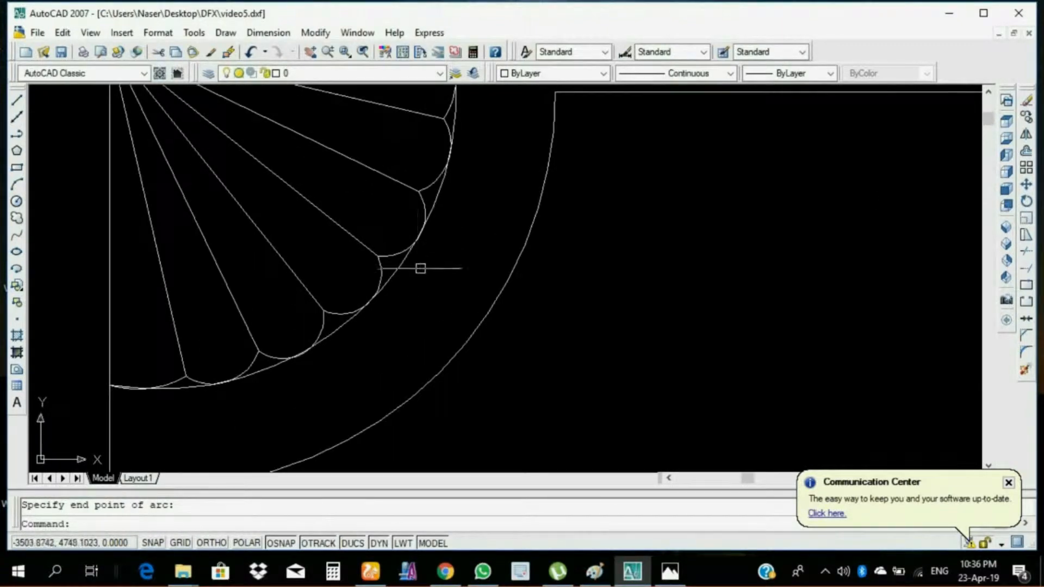
left_click(418, 257)
scroll(418, 257, "down", 4)
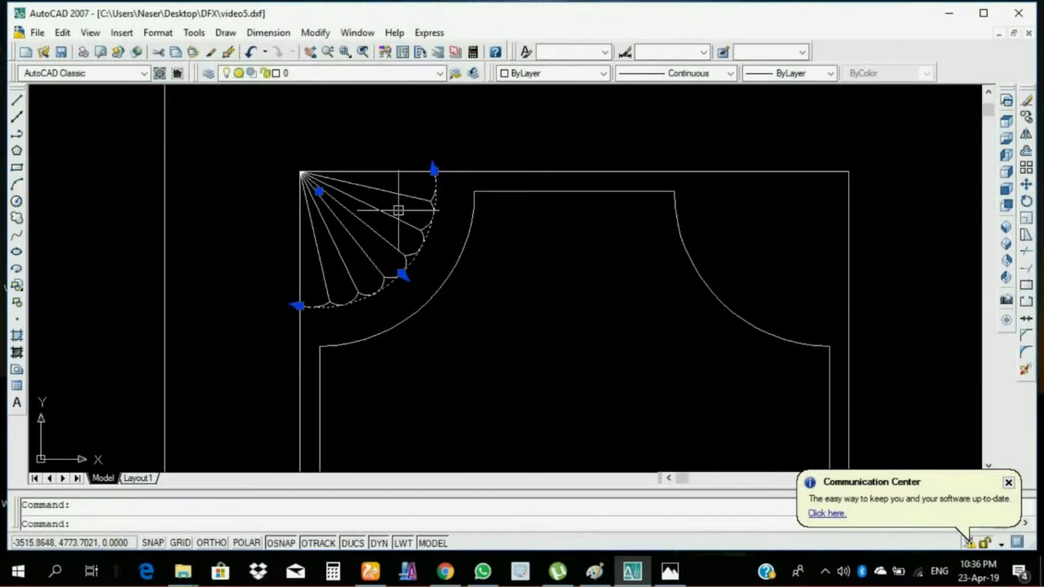
type("o")
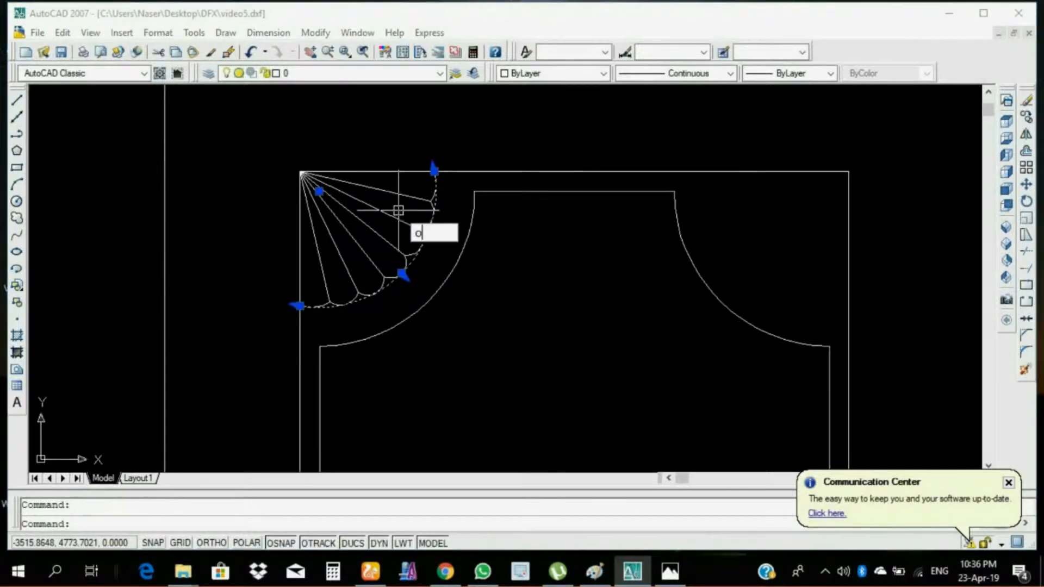
key("Return")
type("50")
key("Return")
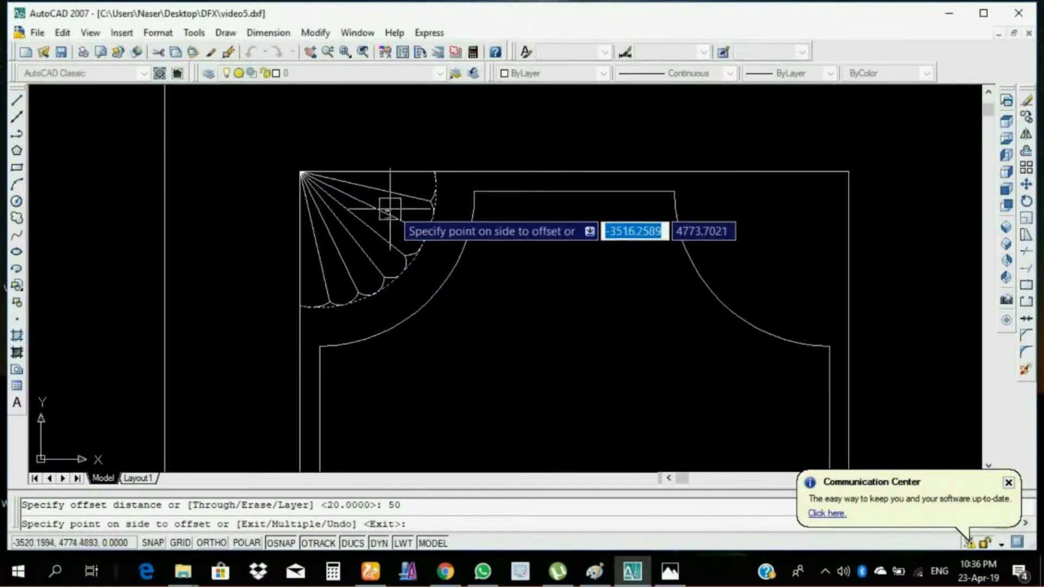
left_click(283, 142)
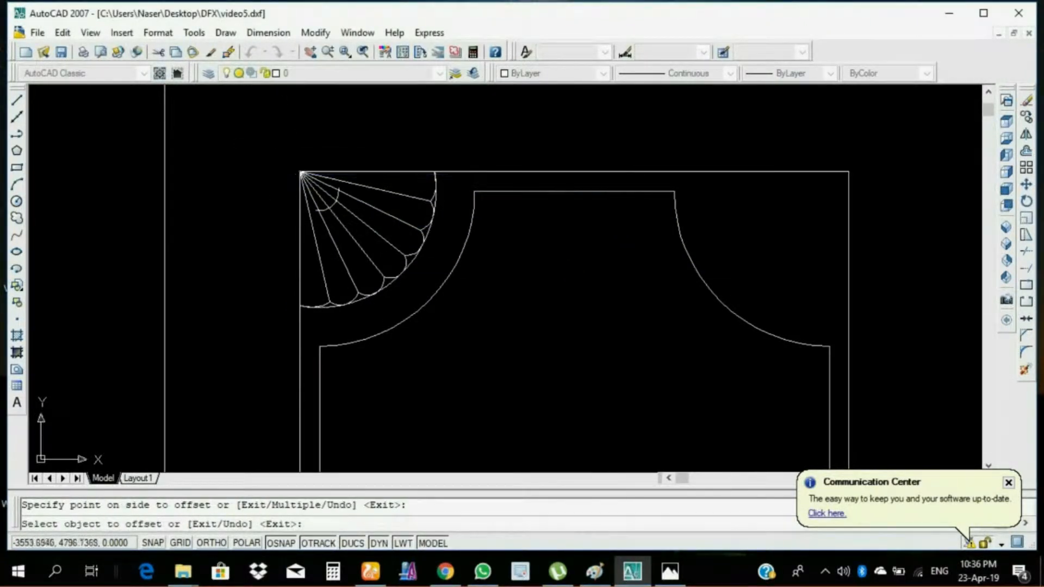
key("ctrl+z")
key("Escape")
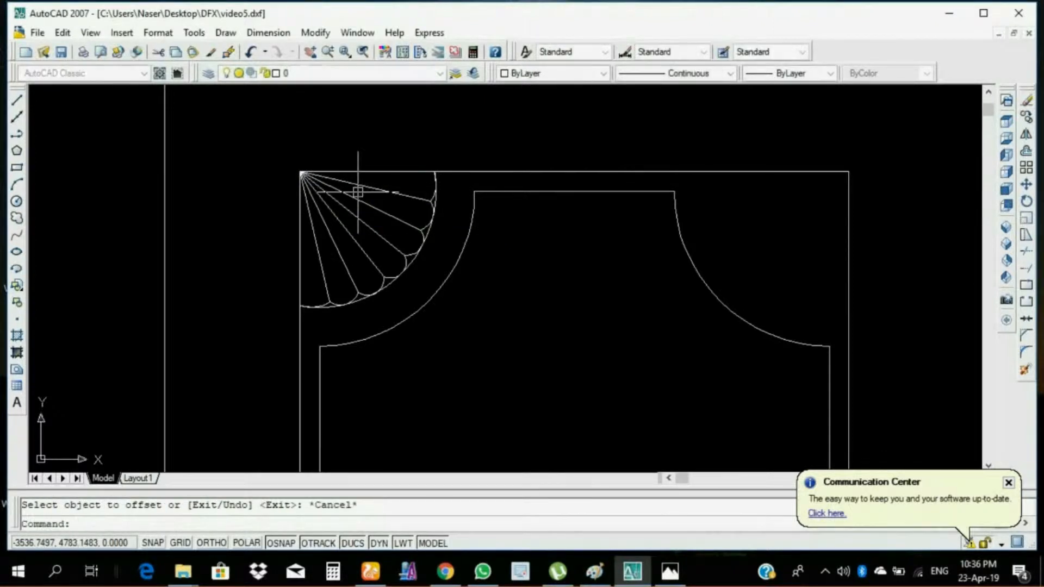
Step: Try offsetting the fan's outer quarter arc inward by 25, then undo it
type("o")
key("Return")
type("2")
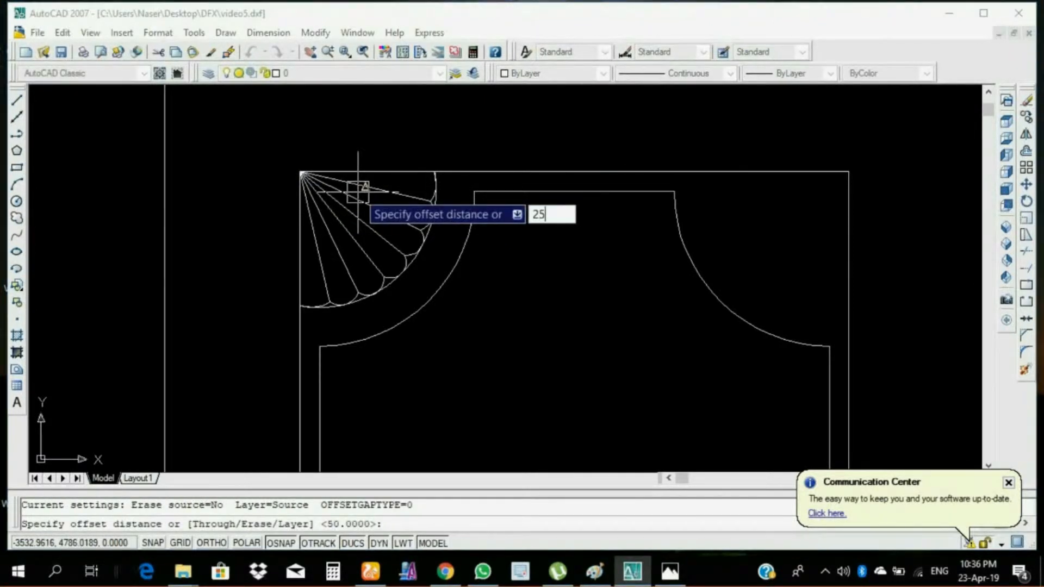
type("5")
key("Return")
scroll(413, 258, "up", 3)
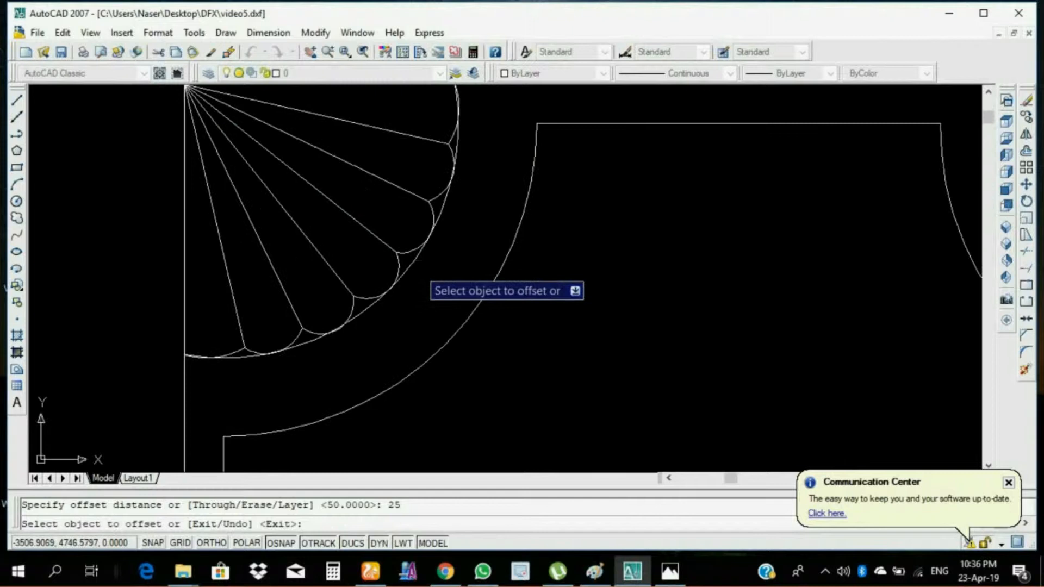
left_click(414, 267)
left_click(342, 196)
scroll(343, 196, "down", 2)
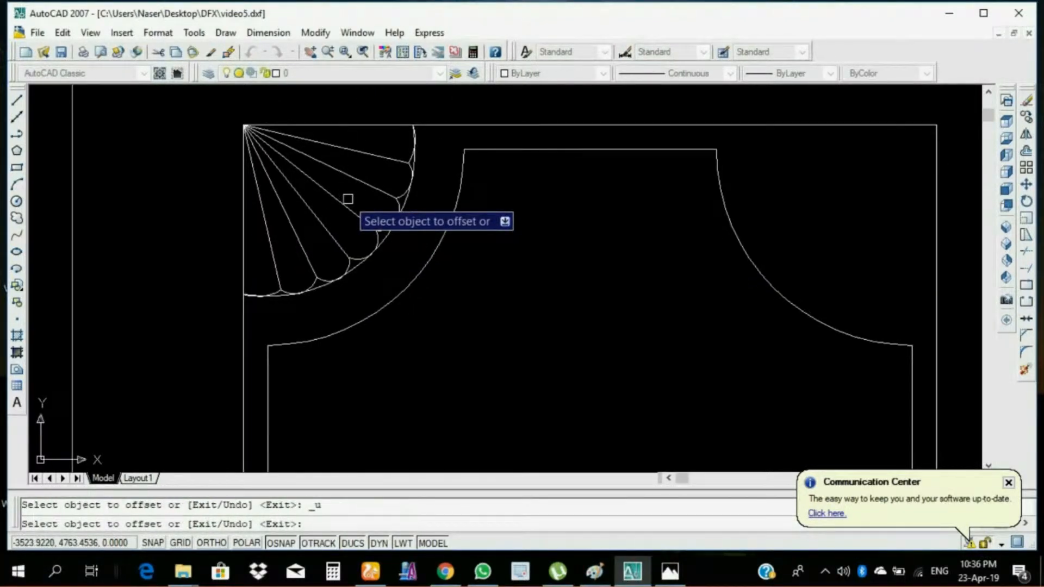
key("Escape")
Step: Offset the fan's outer quarter arc inward by 30, across the rays
type("o")
key("Return")
type("30")
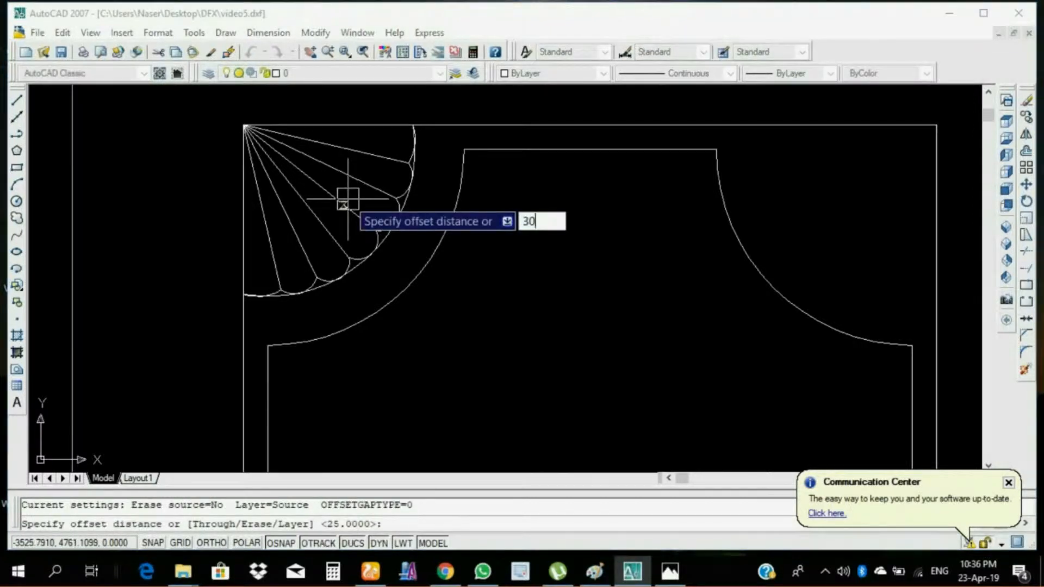
key("Return")
left_click(386, 236)
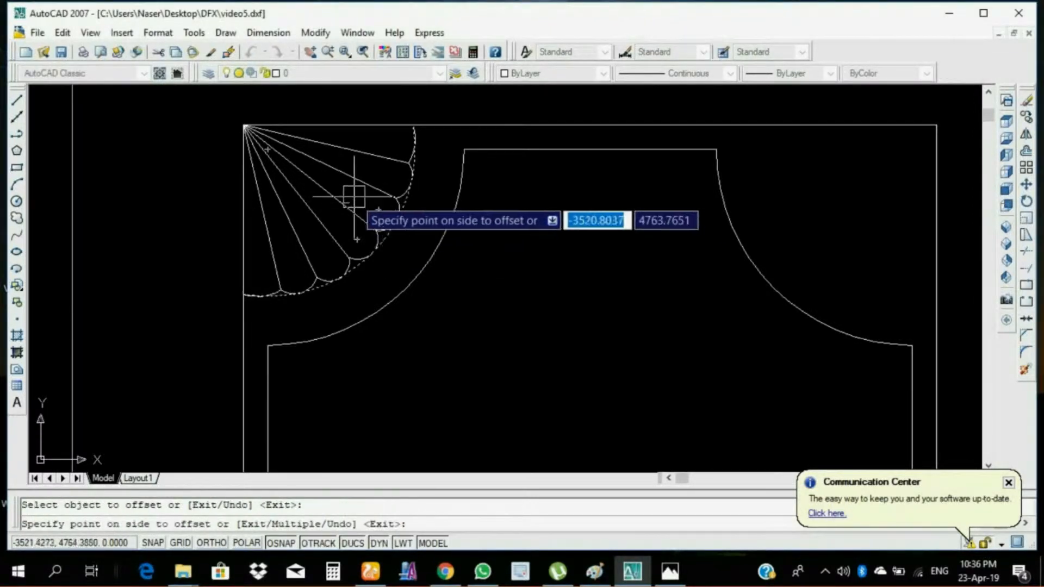
left_click(350, 196)
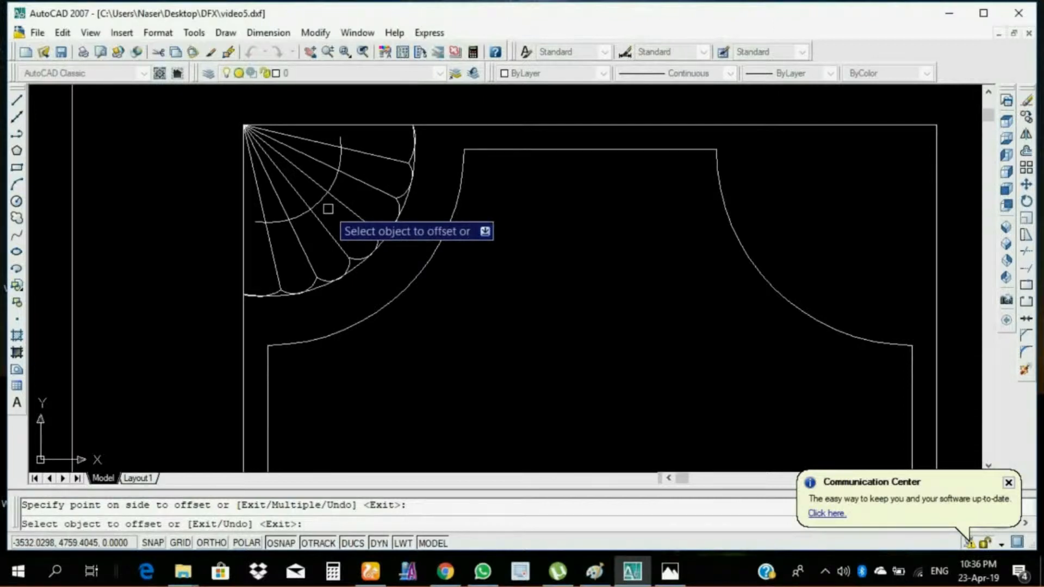
key("Escape")
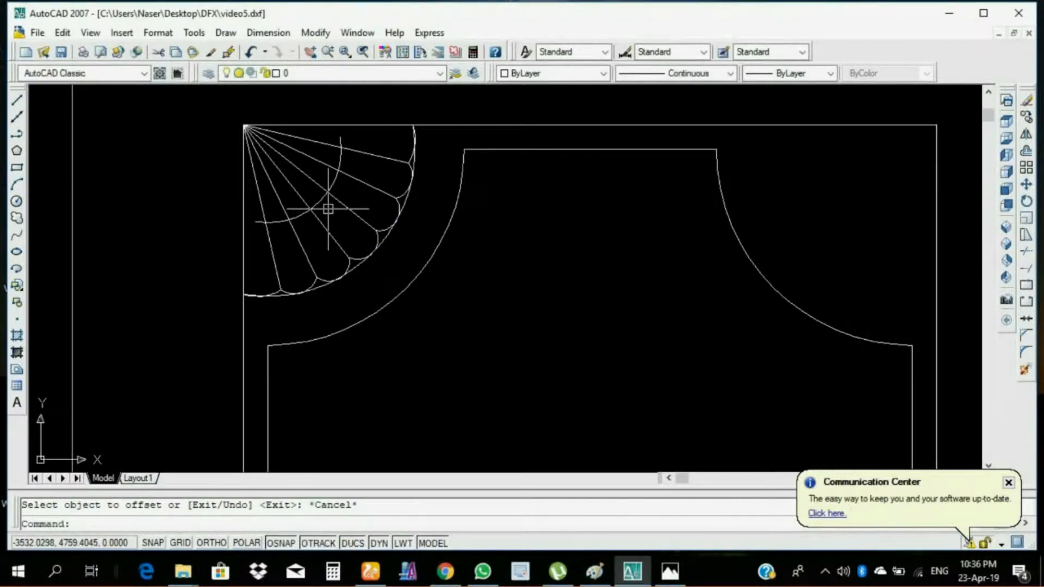
Step: Offset the fan's inner arc by 10 toward the rectangle's corner
type("o")
key("Return")
type("10")
key("Return")
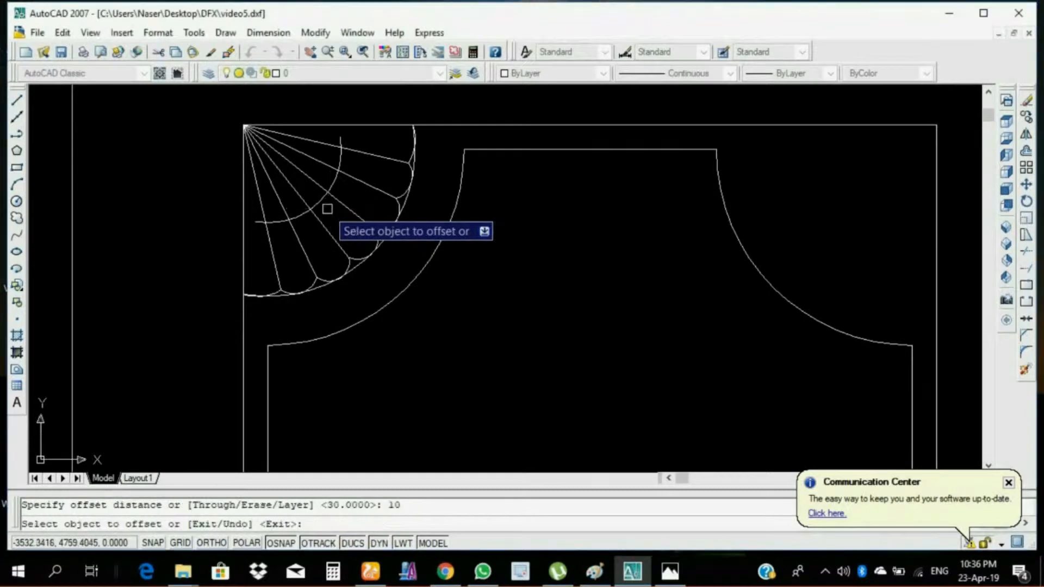
left_click(320, 203)
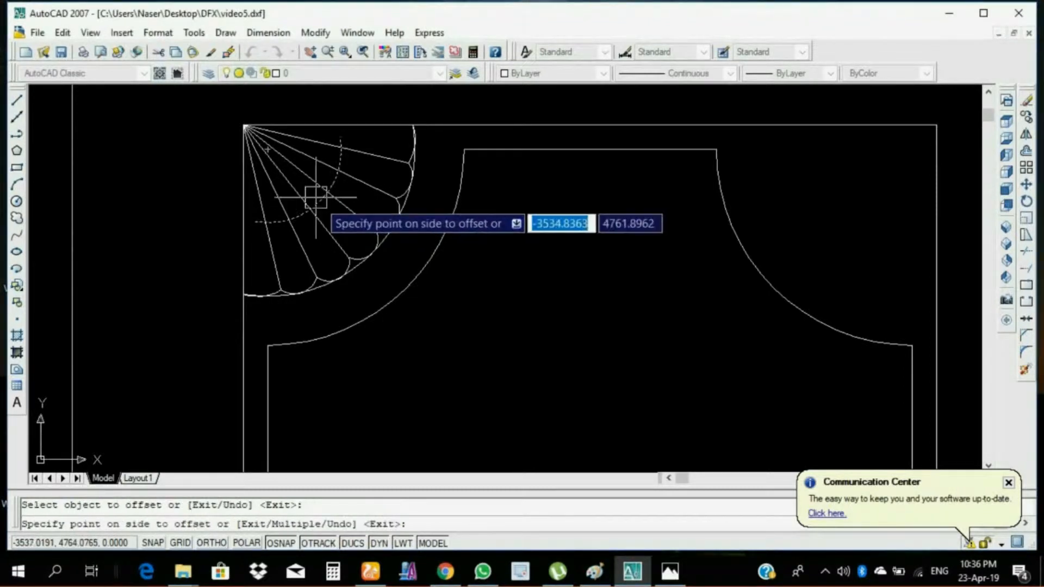
left_click(302, 168)
key("Escape")
Step: Try erasing the fan's edge line along the rectangle's top side, then undo the erasure
left_click(354, 124)
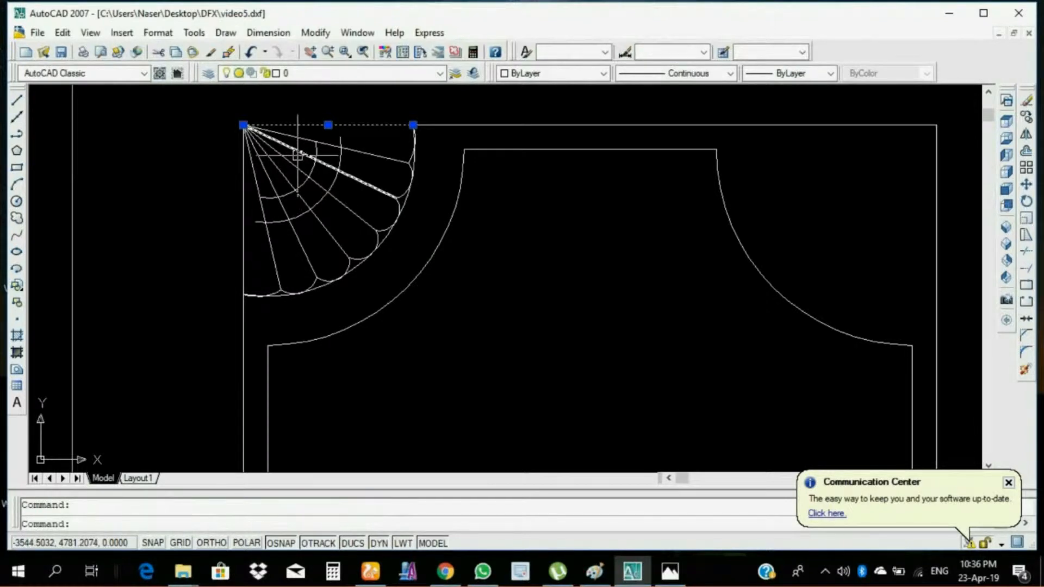
key("Delete")
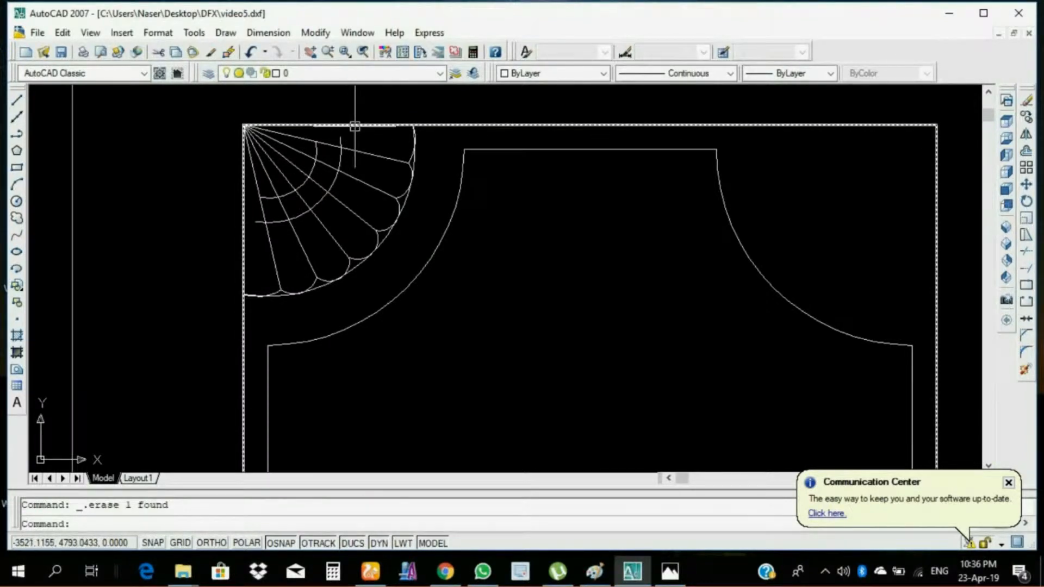
key("ctrl+z")
Step: Extend both ends of the fan's two inner arcs to the rectangle's top and left edges
left_click(448, 125)
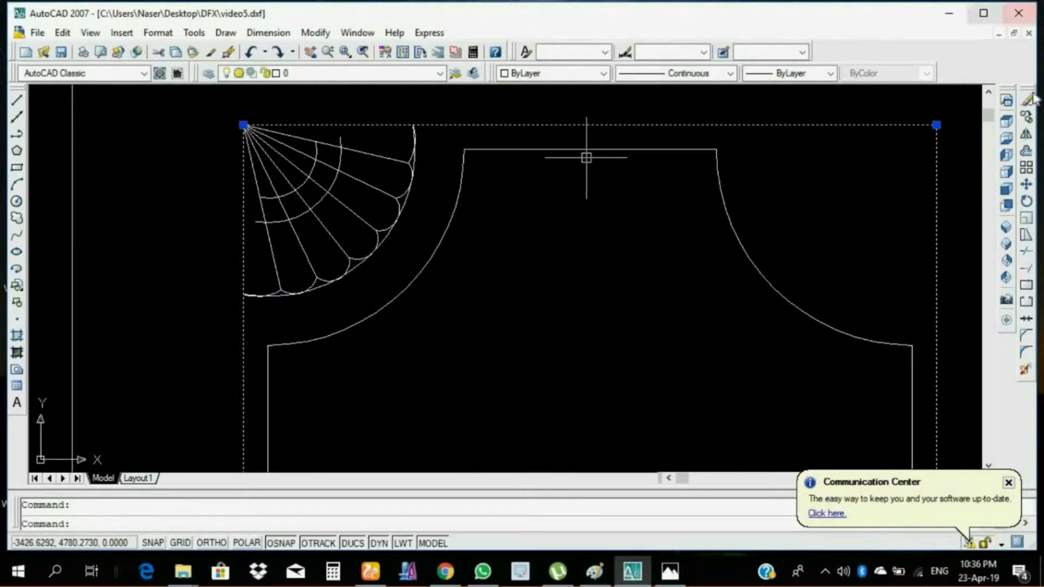
left_click(1026, 269)
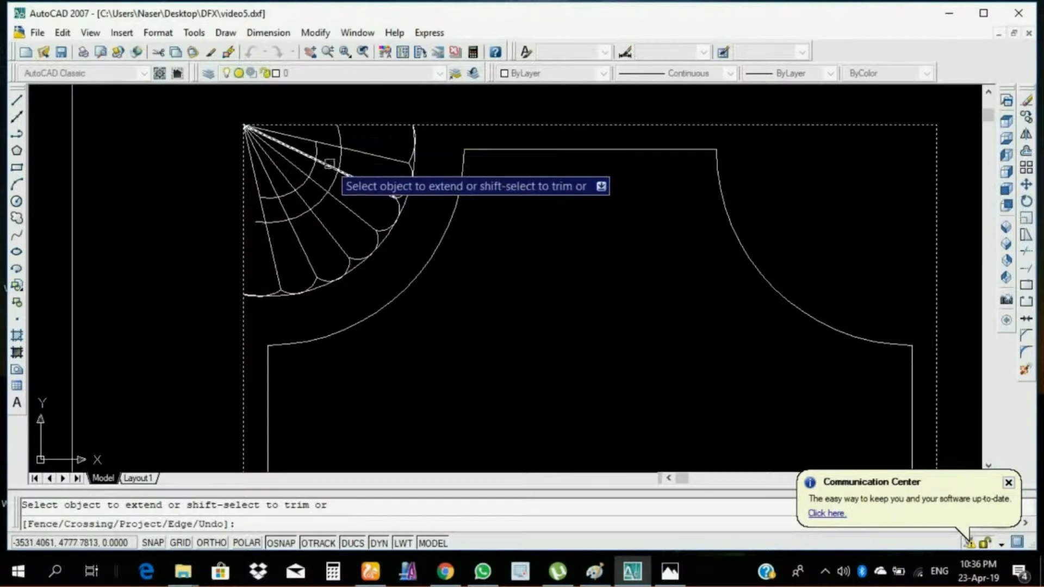
scroll(340, 140, "up", 2)
left_click(302, 137)
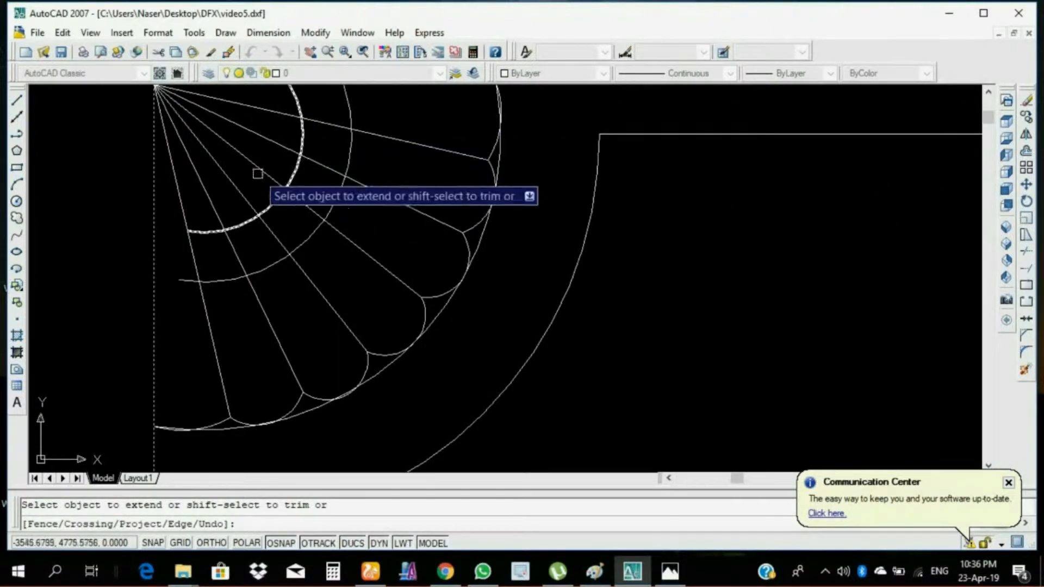
left_click(208, 231)
left_click(215, 281)
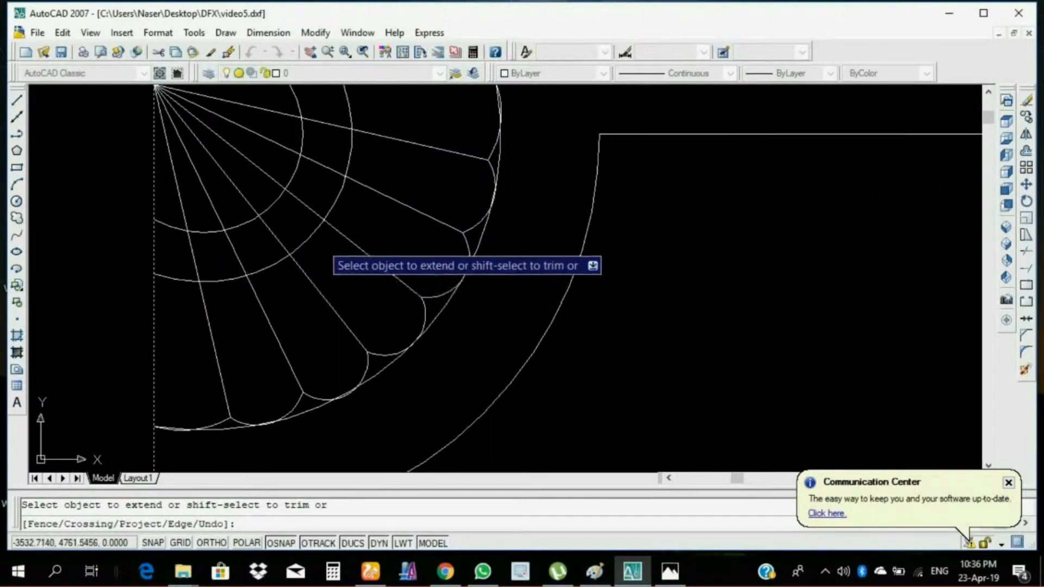
scroll(328, 247, "down", 4)
key("Escape")
Step: Trim the slanted rays between the rectangle's corner and the fan's innermost arc, using the two inner arcs as cutting edges
left_click(333, 225)
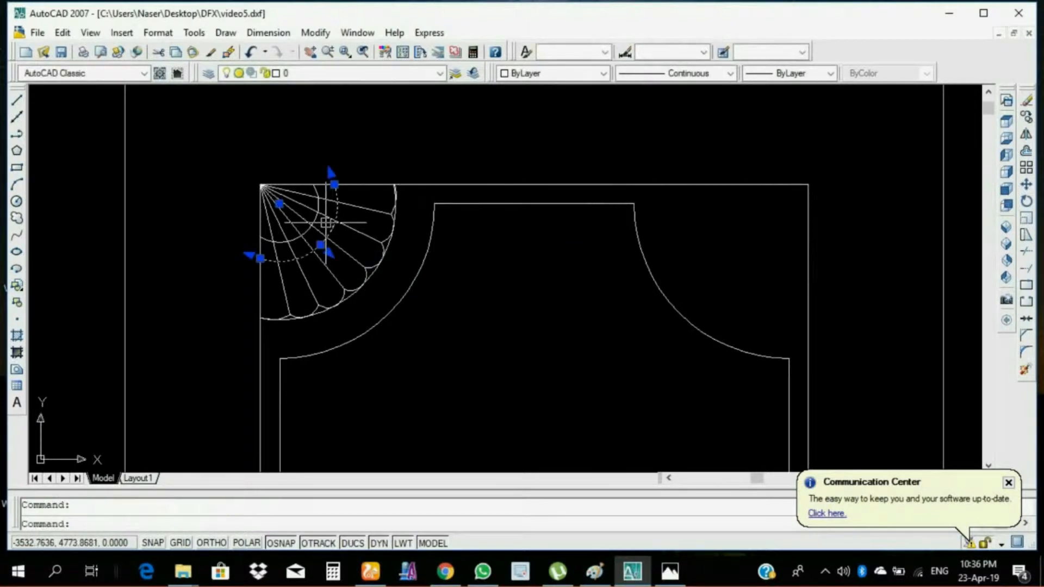
left_click(1026, 252)
scroll(309, 228, "up", 5)
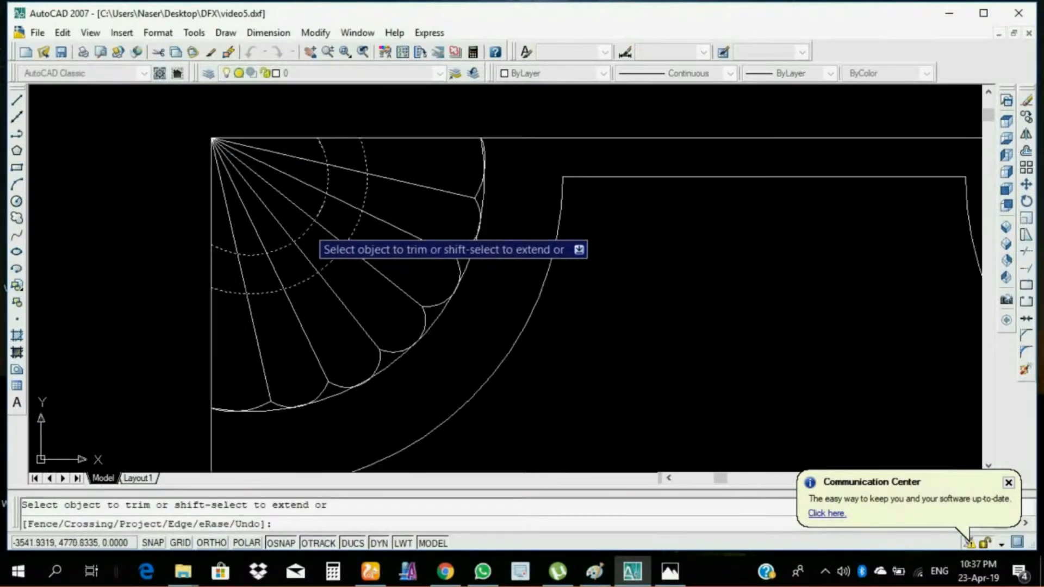
left_click(299, 210)
left_click(260, 124)
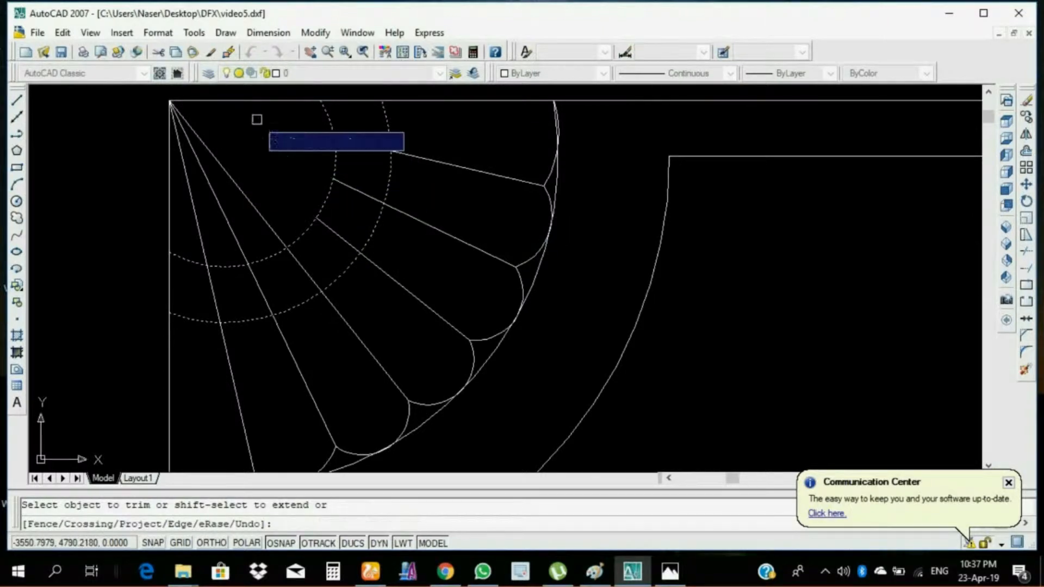
left_click(249, 175)
left_click(191, 226)
scroll(309, 212, "down", 5)
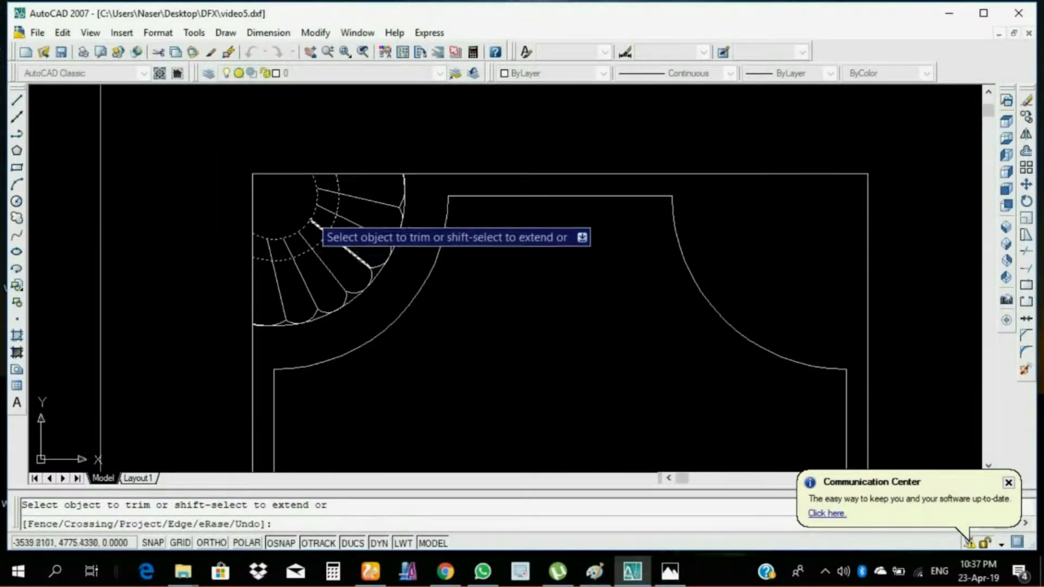
key("Escape")
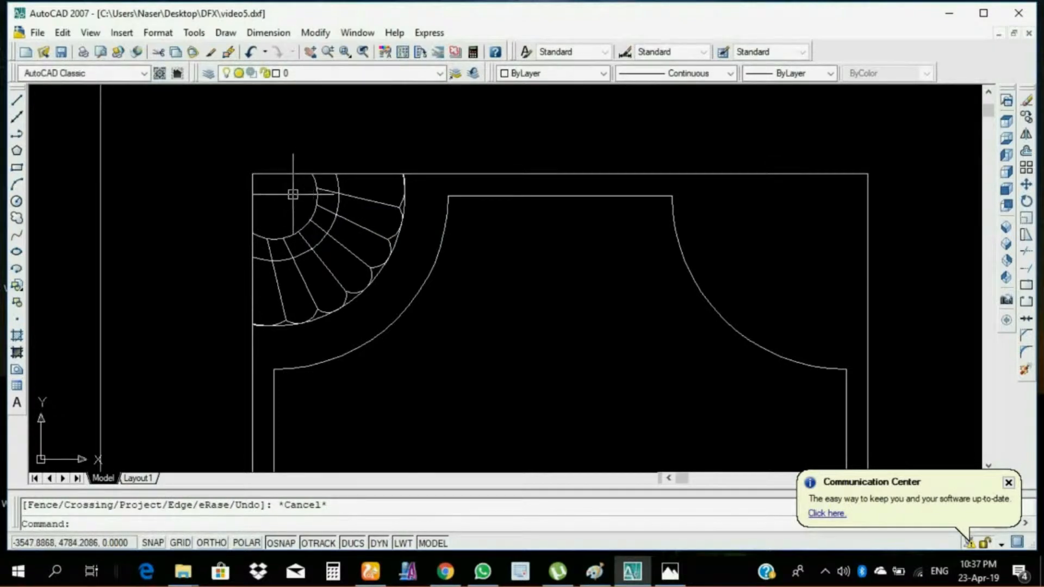
Step: Erase the fan's outer quarter arc that runs along the tips of the scallops
scroll(508, 262, "down", 3)
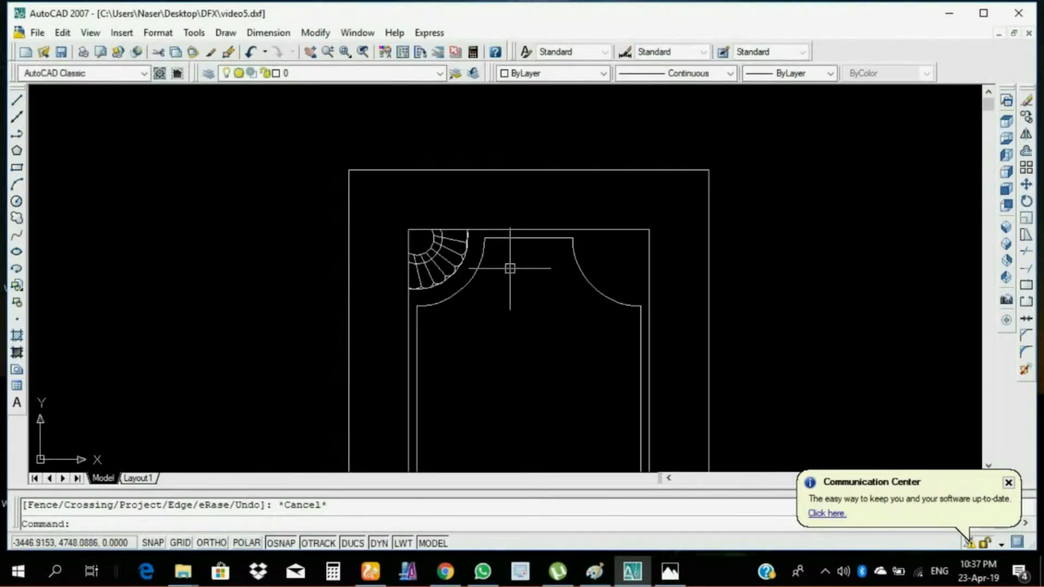
scroll(514, 271, "up", 2)
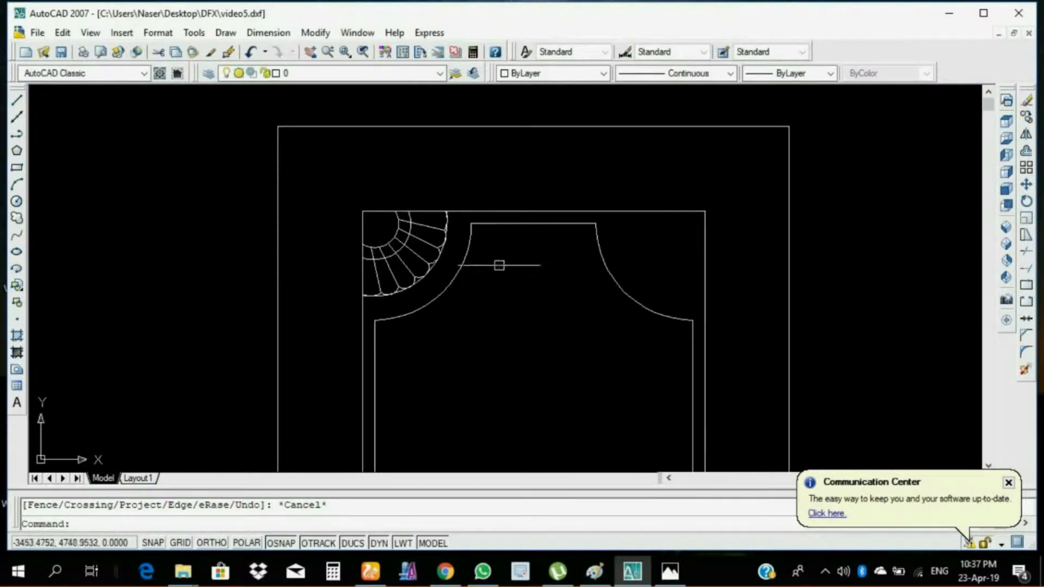
left_click(348, 191)
scroll(387, 190, "up", 2)
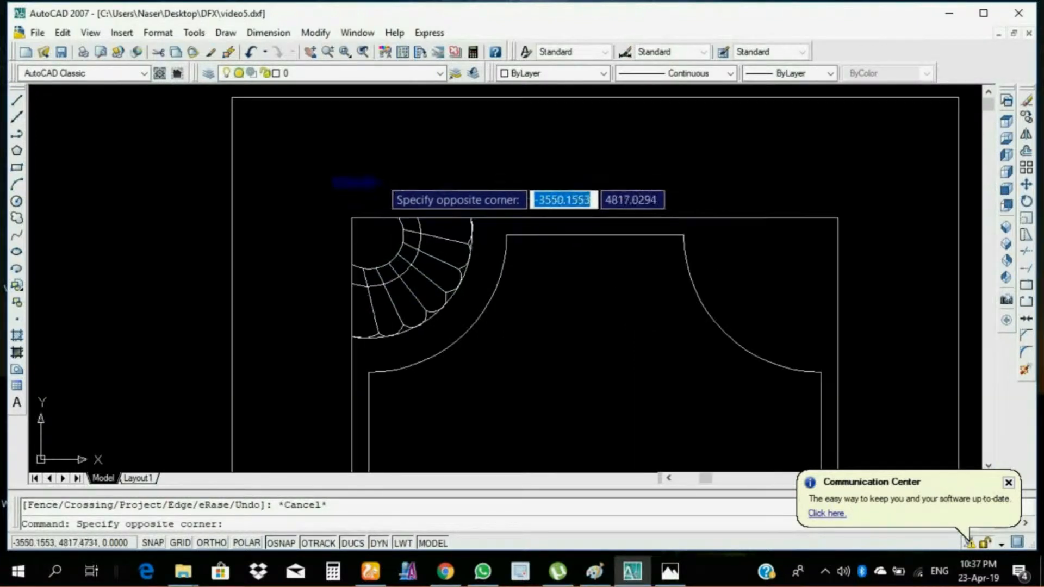
left_click(381, 185)
scroll(476, 307, "up", 2)
left_click(421, 283)
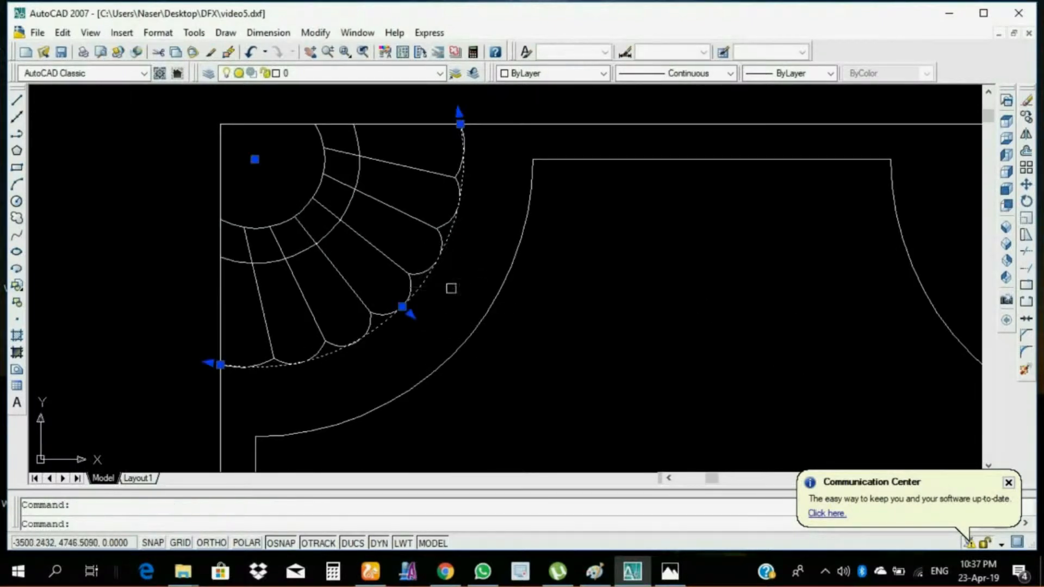
key("Delete")
scroll(454, 298, "down", 3)
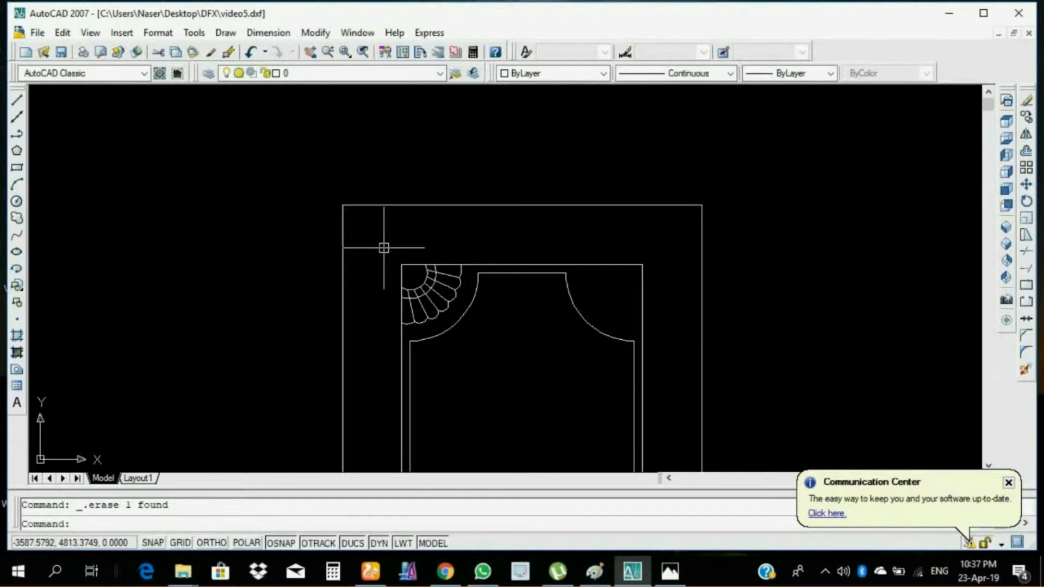
Step: With Ortho on, mirror the whole fan about a vertical line from the outer rectangle's top-edge midpoint, keeping the original
left_click(384, 248)
left_click(471, 332)
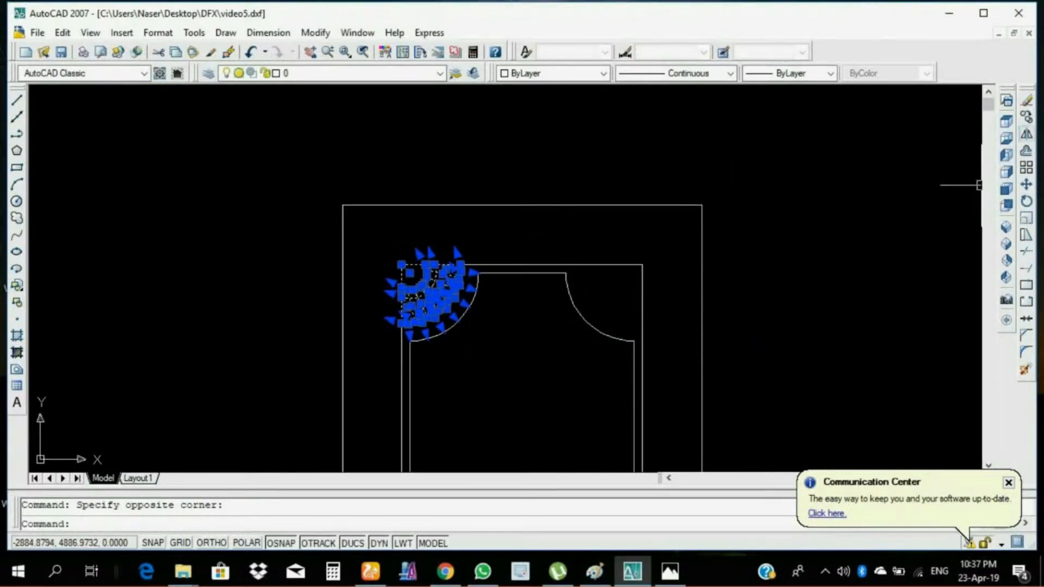
left_click(1026, 134)
scroll(531, 237, "up", 4)
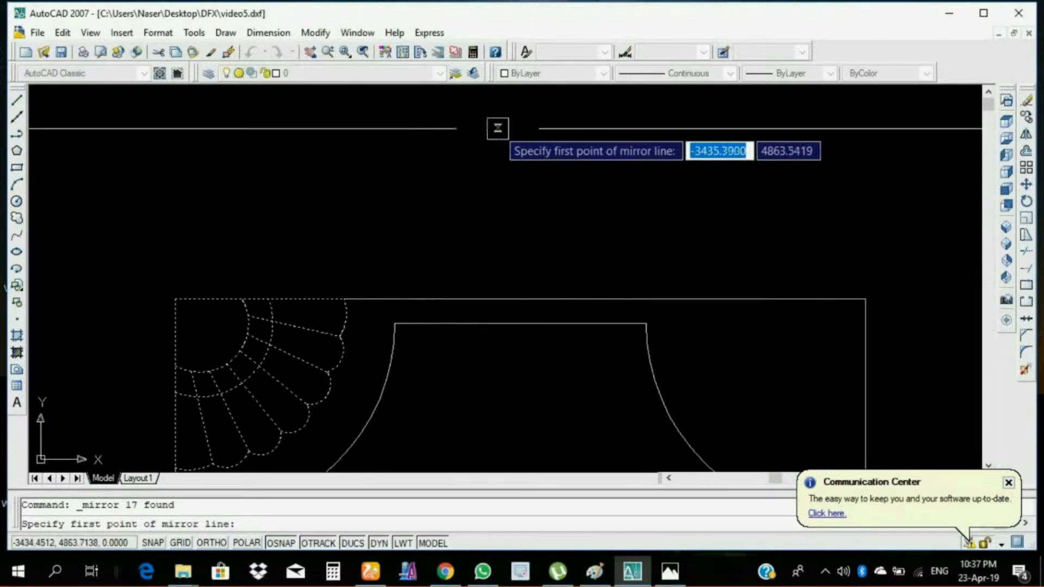
left_click(521, 128)
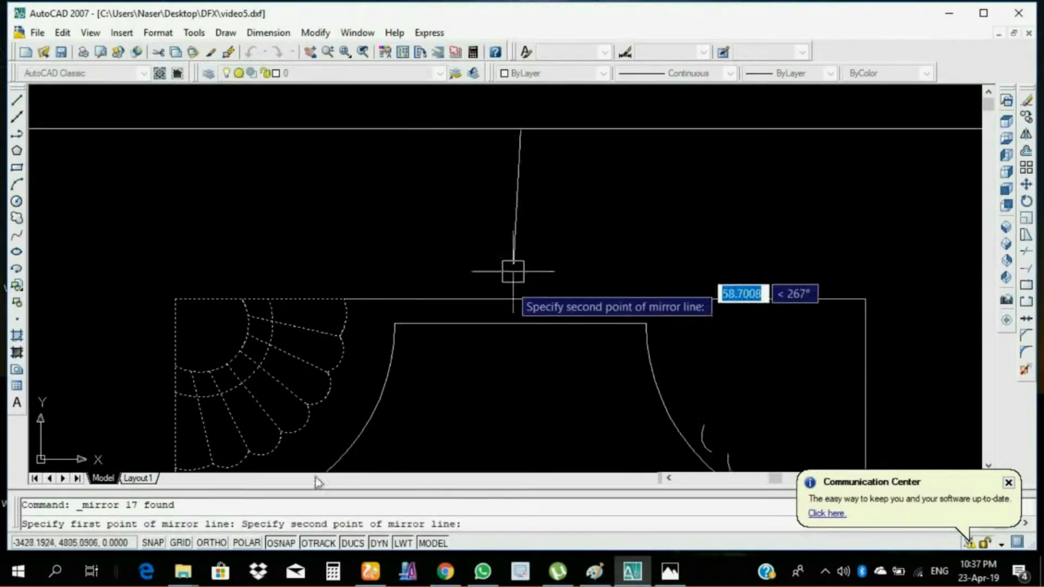
left_click(211, 543)
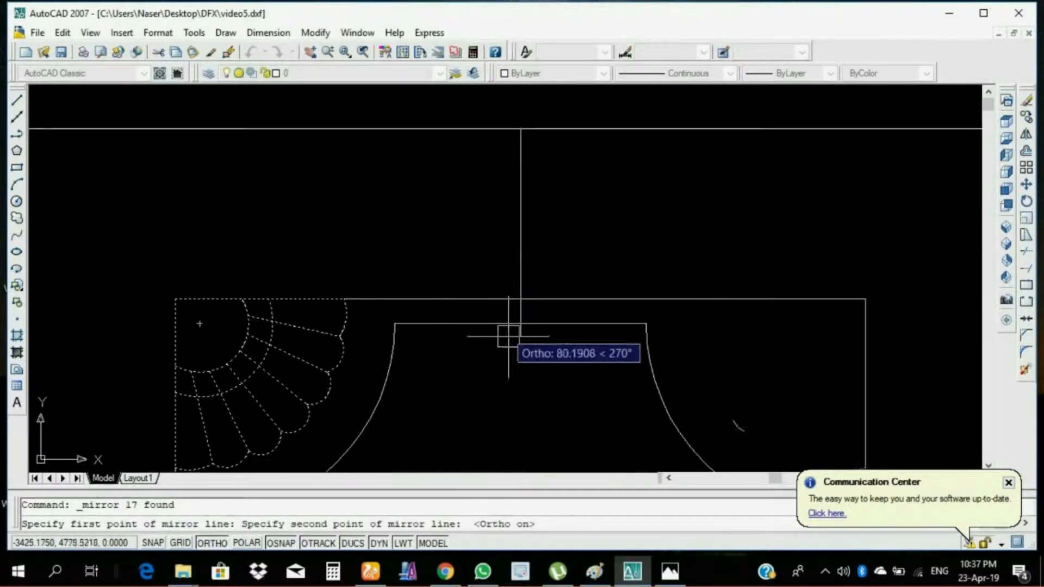
left_click(520, 401)
right_click(522, 402)
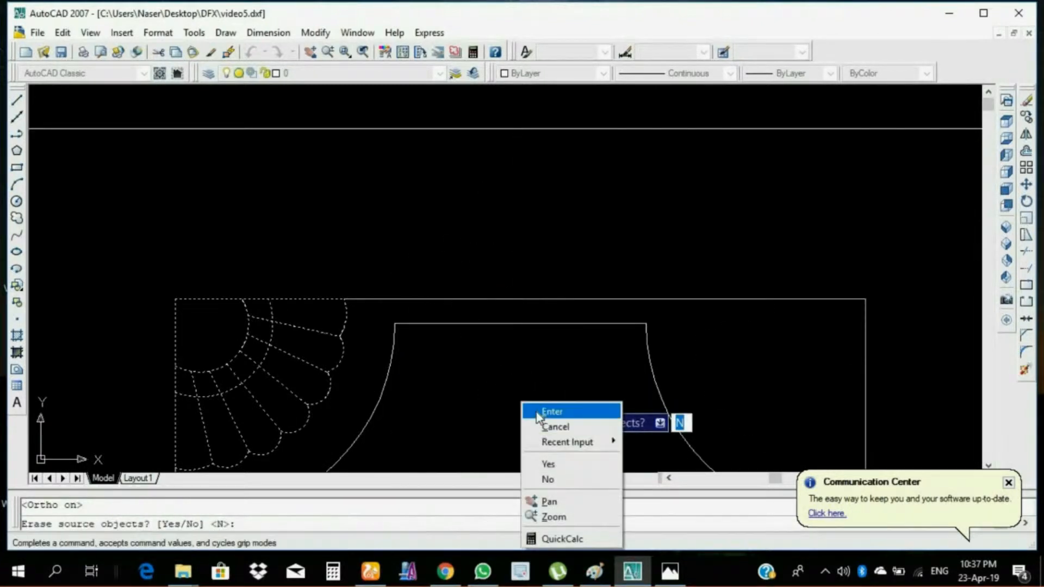
left_click(536, 412)
scroll(615, 404, "down", 4)
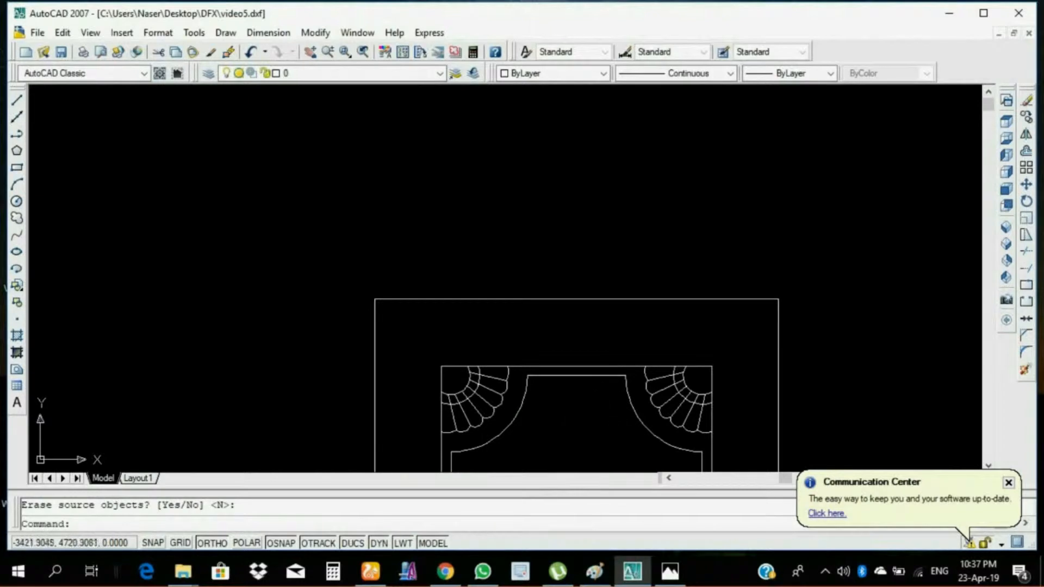
scroll(561, 437, "up", 3)
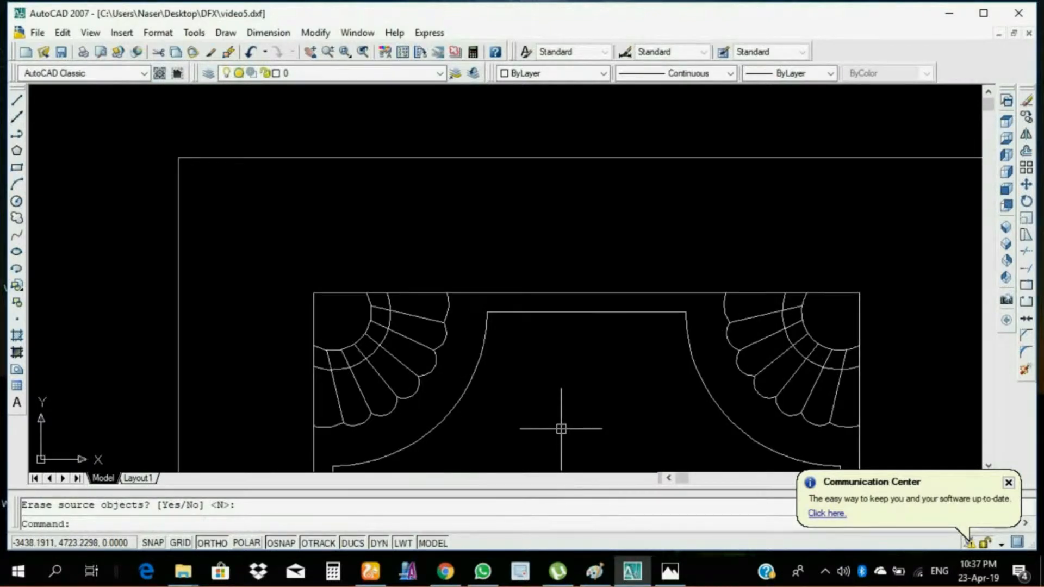
scroll(589, 419, "down", 2)
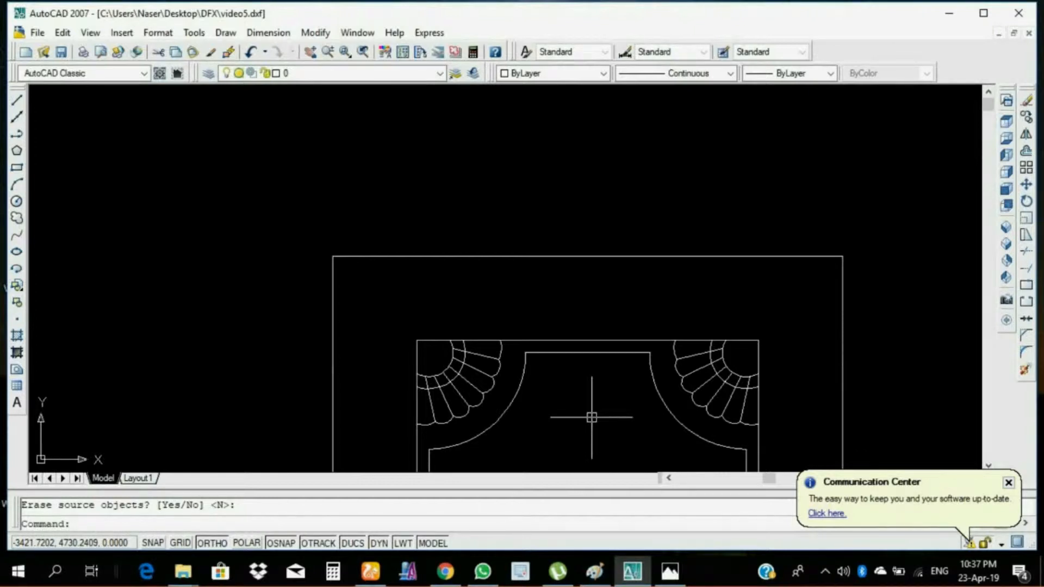
Step: Undo the mirroring of the fan to the upper-right corner
key("ctrl+z")
scroll(591, 418, "up", 3)
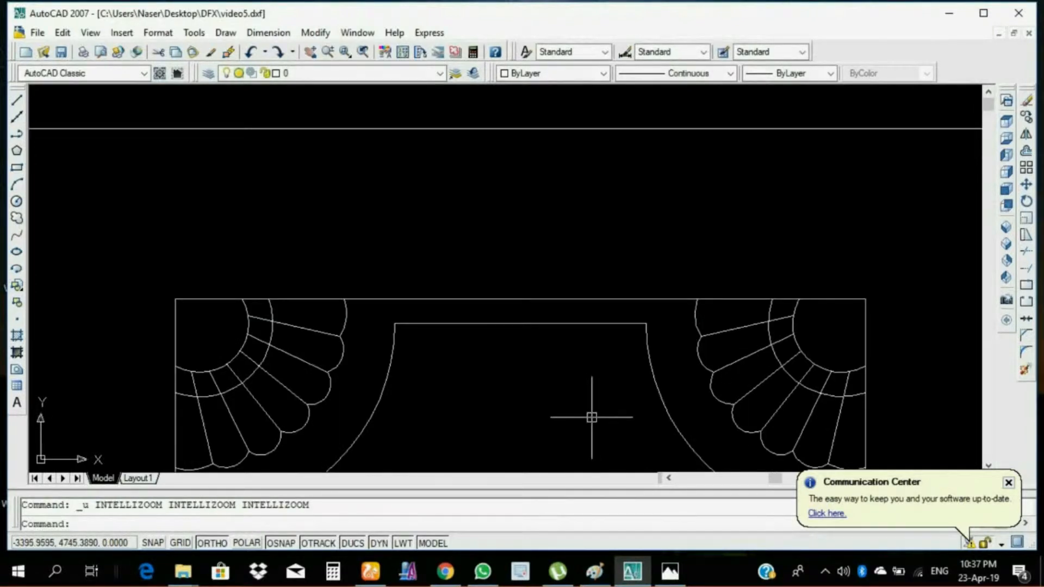
key("ctrl+z")
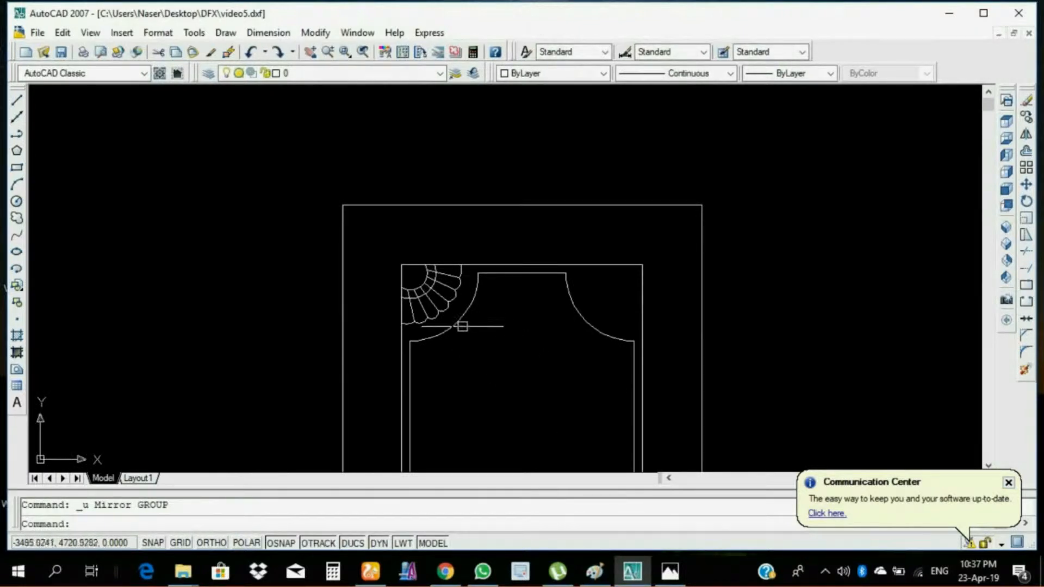
Step: Try erasing the fan's innermost arc and starting an offset of the remaining inner arc, then cancel and undo the erasure
scroll(462, 326, "up", 3)
scroll(417, 288, "up", 3)
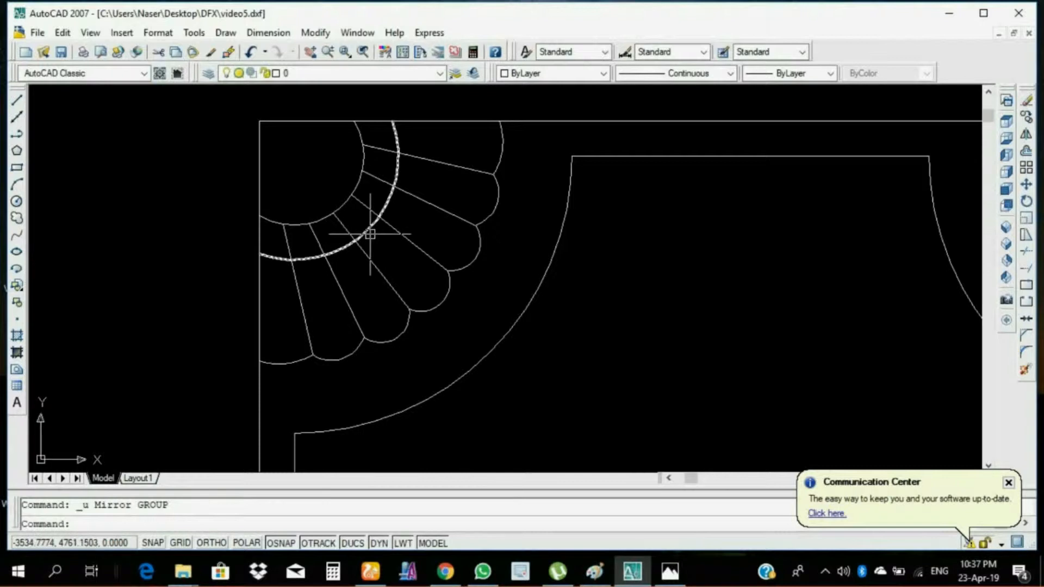
left_click(344, 206)
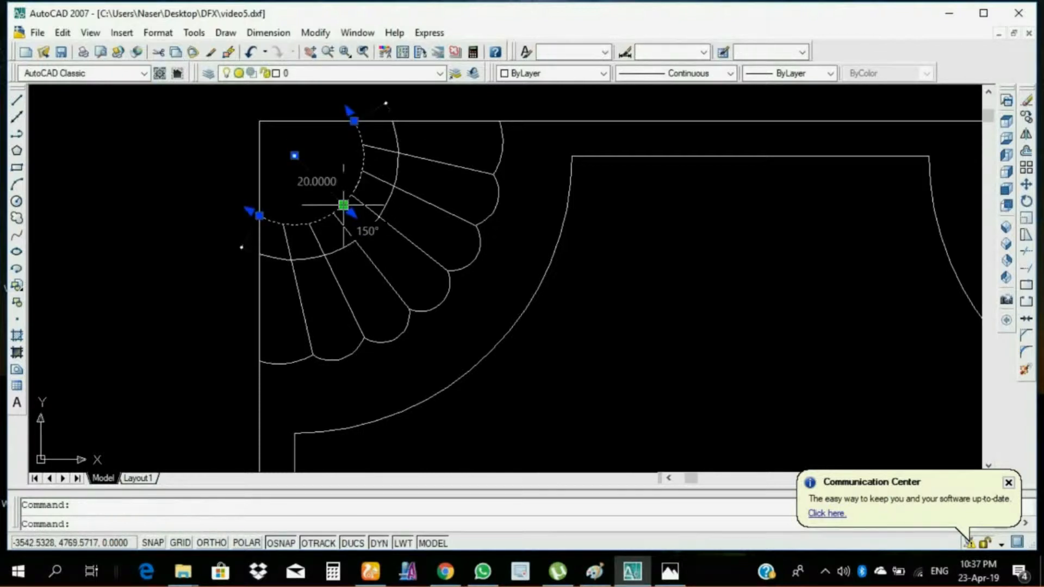
left_click(368, 229)
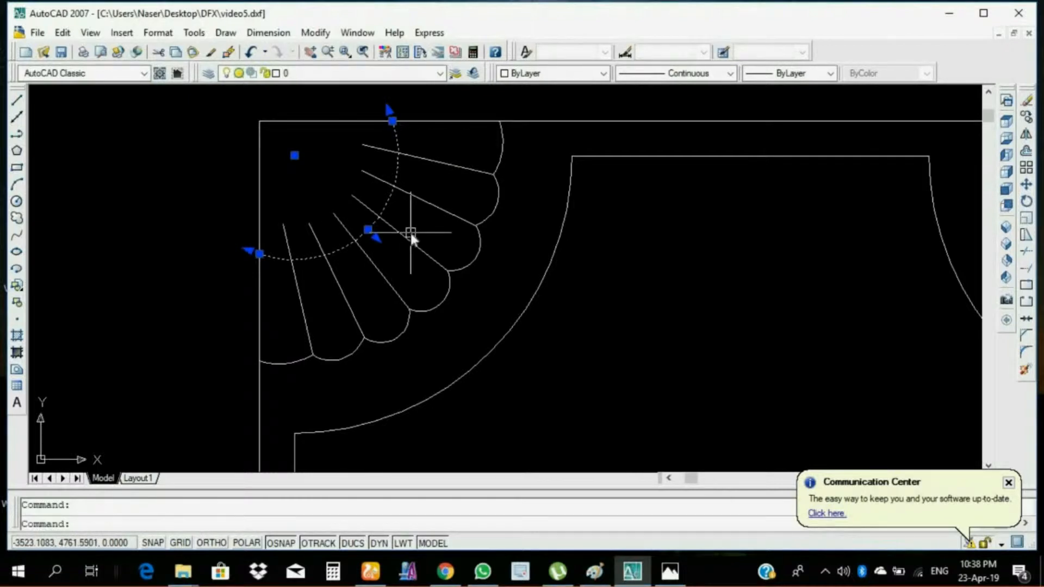
type("o")
key("Return")
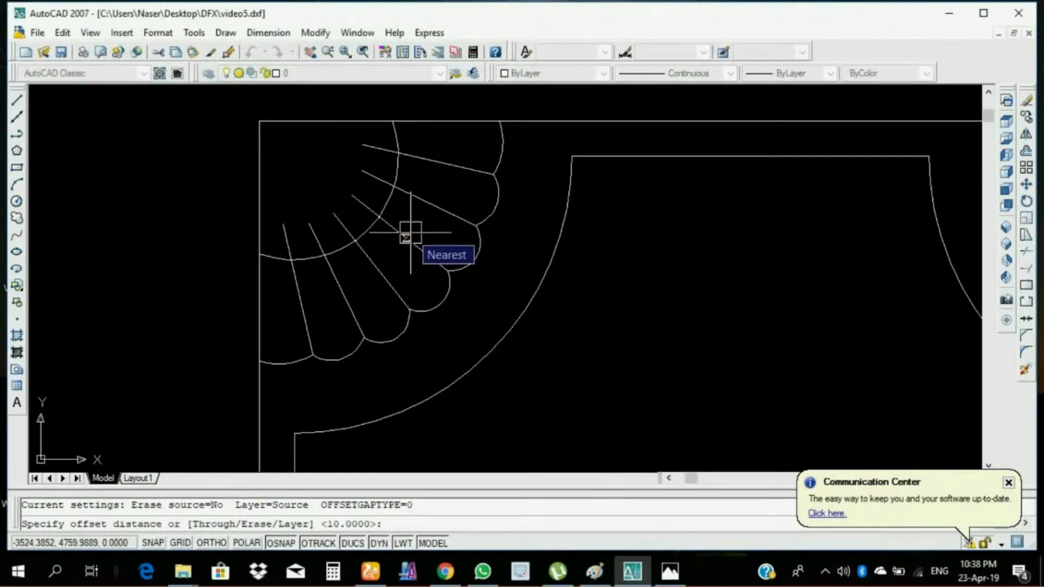
key("Escape")
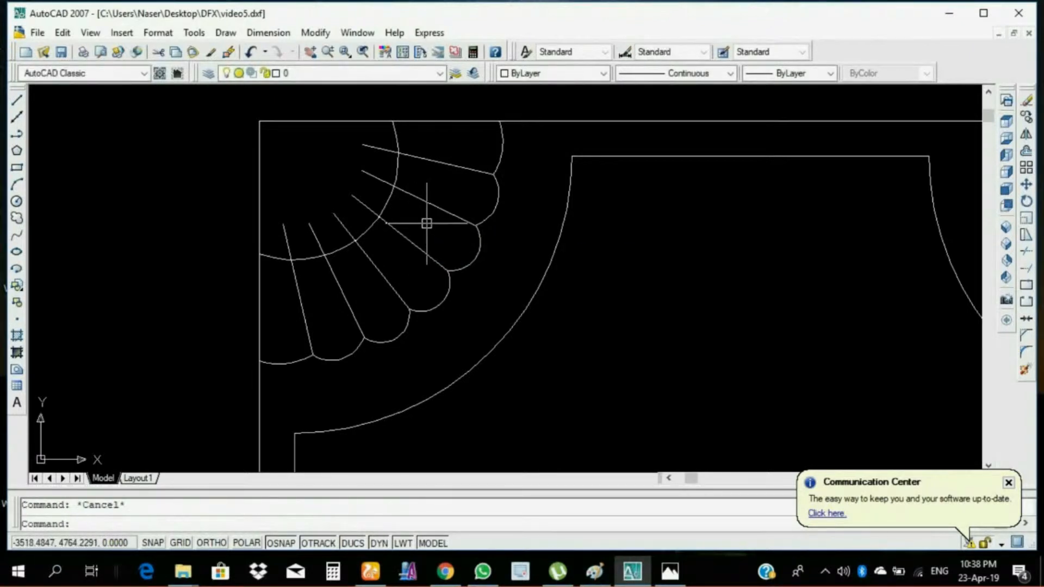
key("ctrl+z")
key("ctrl+z")
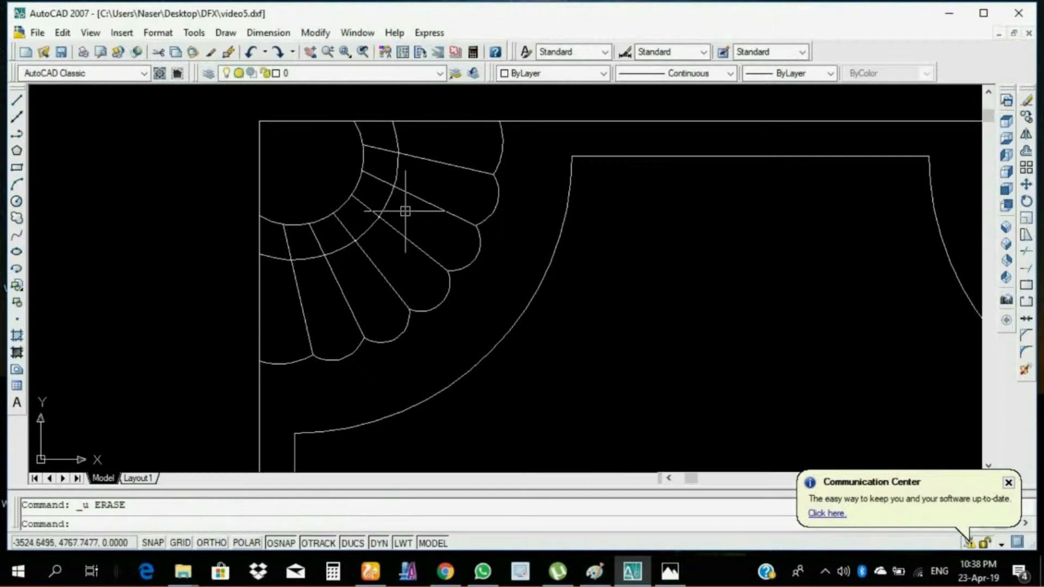
Step: Trim away the fan's petal divider lines where they run between the two inner arcs
left_click(388, 202)
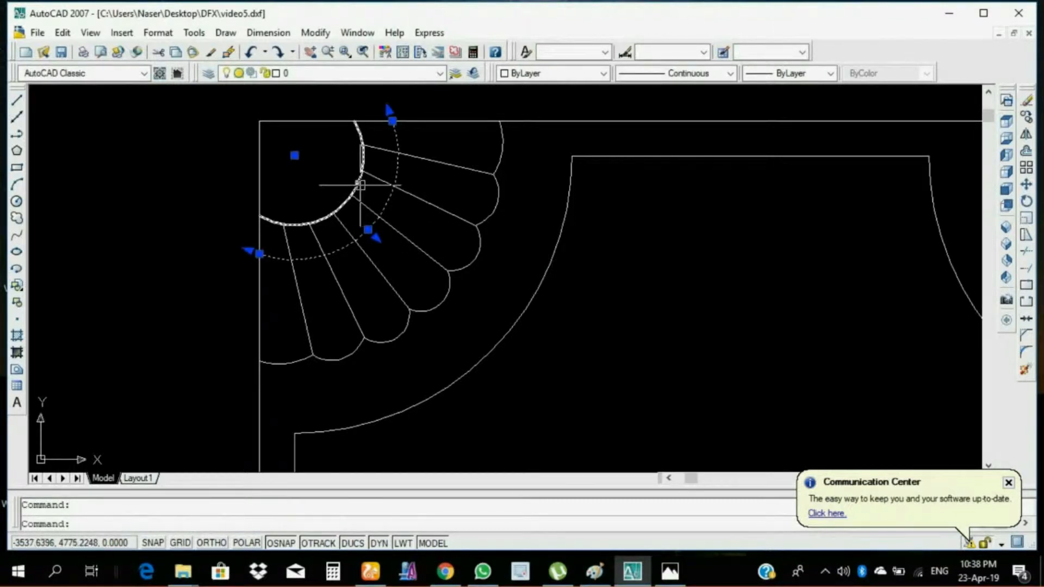
left_click(1025, 254)
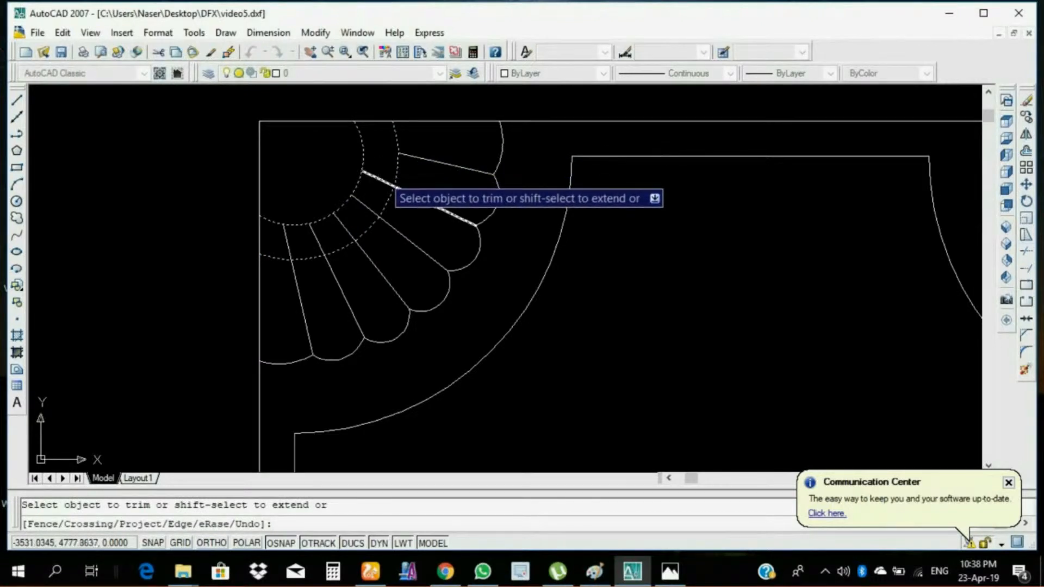
left_click(377, 180)
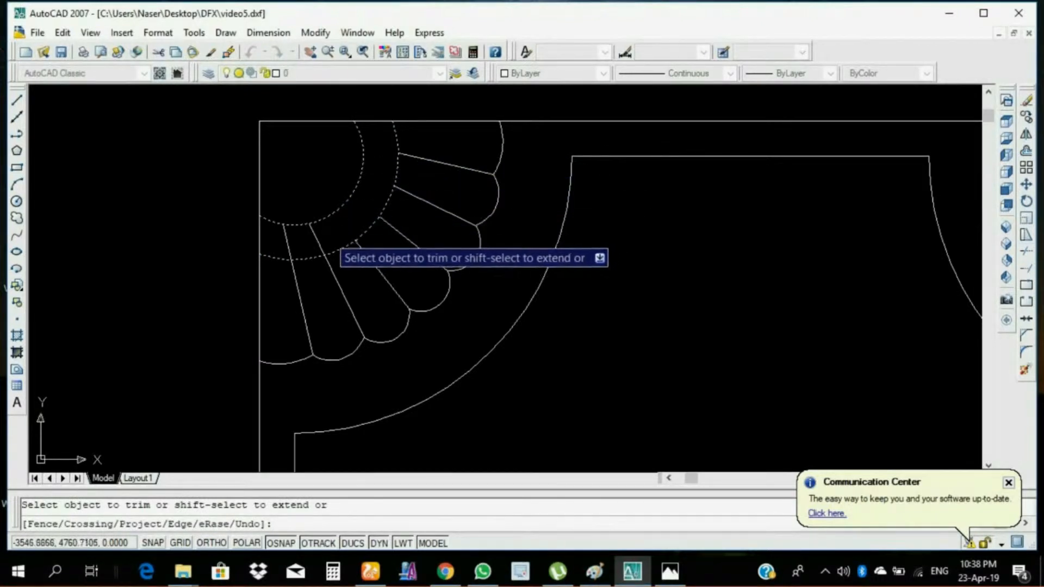
left_click(317, 239)
left_click(288, 235)
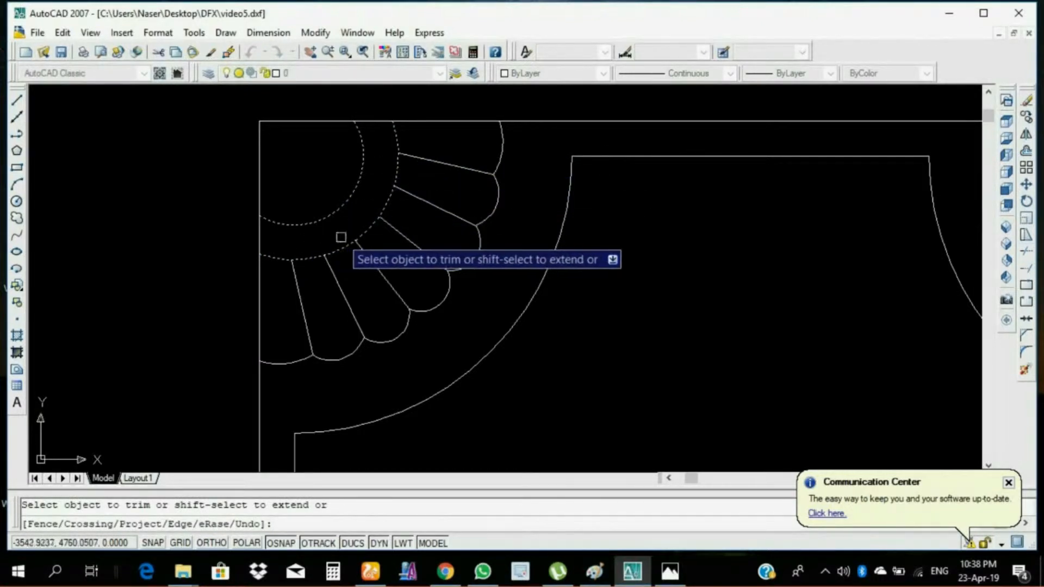
key("Return")
Step: With Ortho on, mirror the trimmed fan to the upper-right corner about a vertical line from the outer rectangle's top-edge midpoint, keeping the original
scroll(412, 213, "down", 5)
left_click(360, 163)
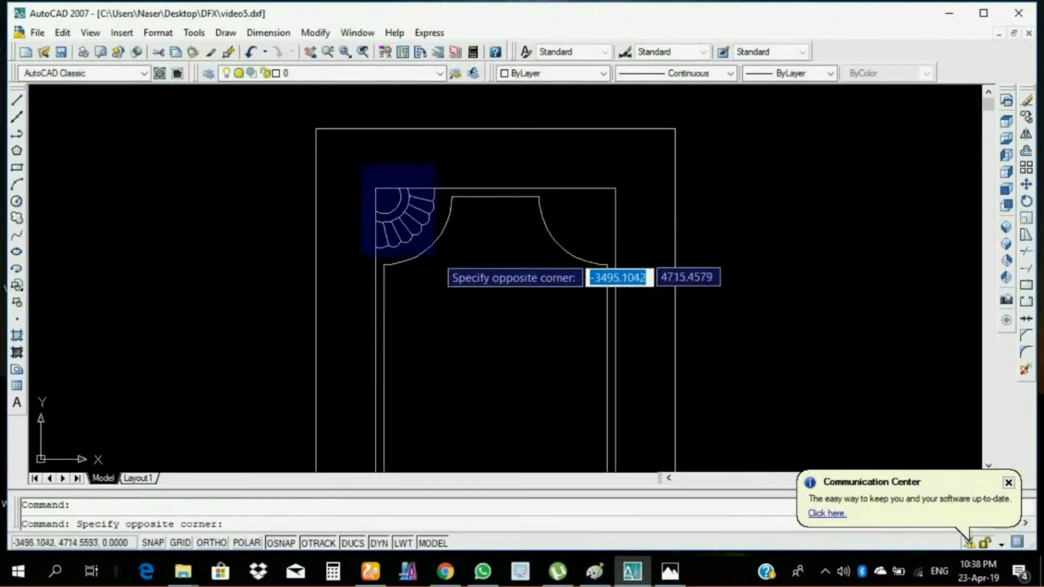
left_click(437, 258)
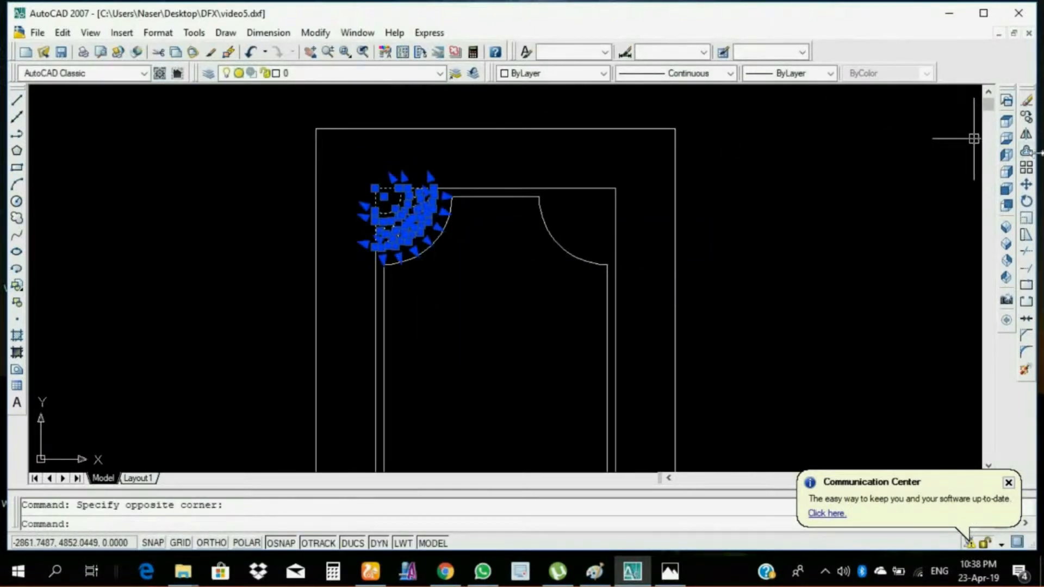
left_click(1026, 136)
scroll(509, 130, "up", 4)
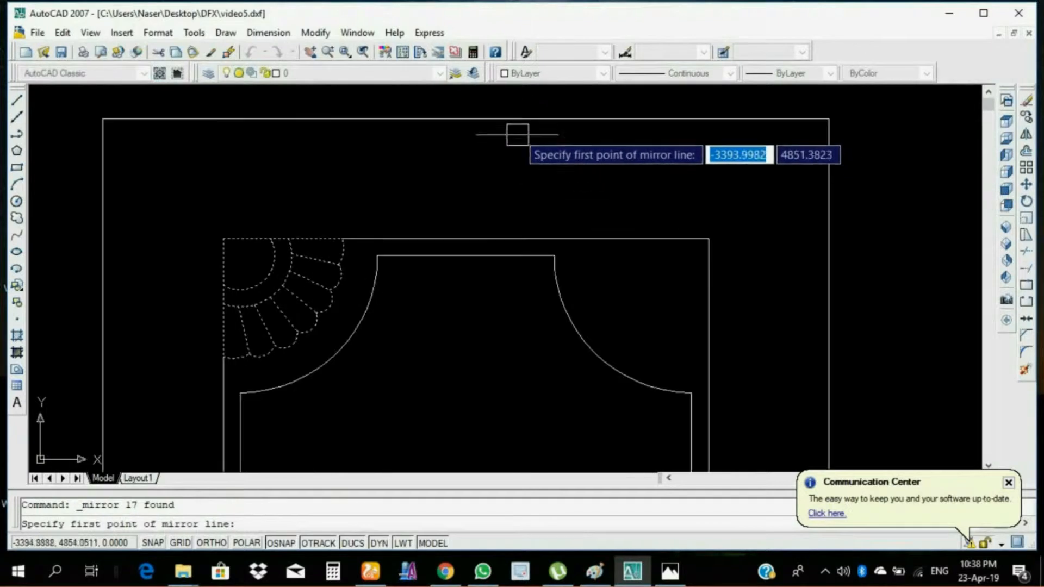
left_click(466, 119)
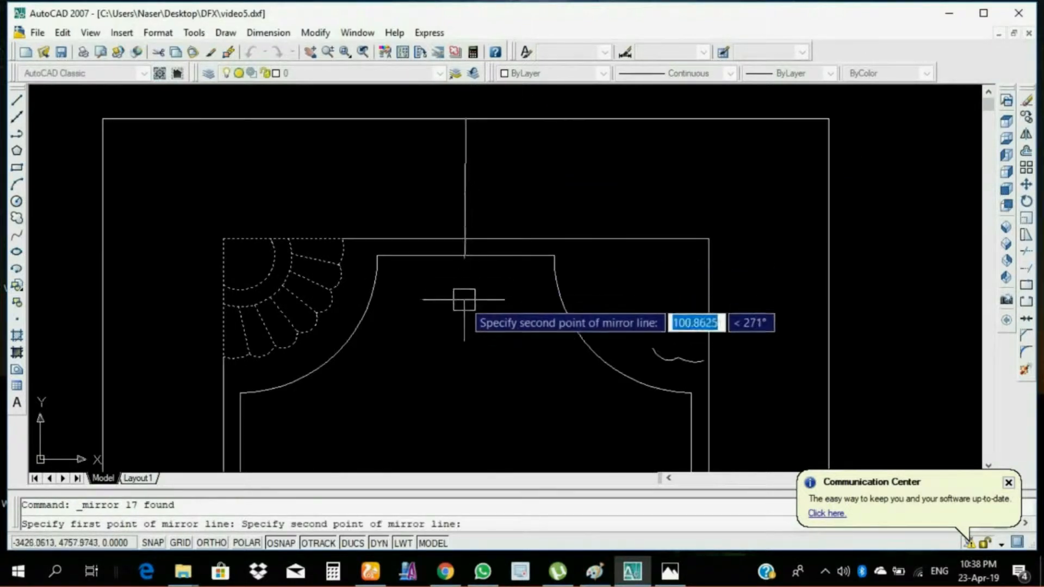
left_click(221, 543)
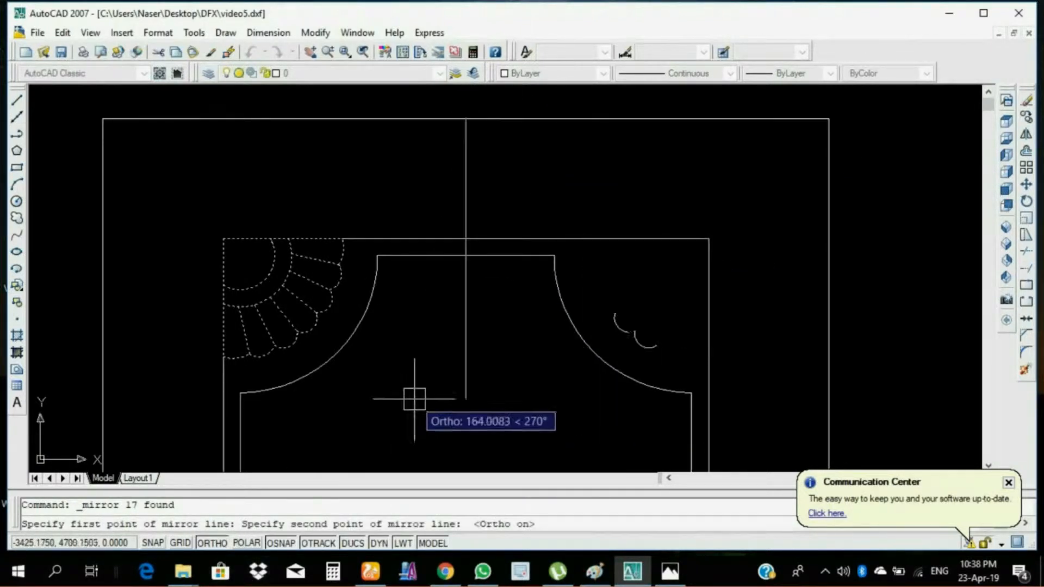
left_click(466, 394)
right_click(470, 399)
left_click(479, 406)
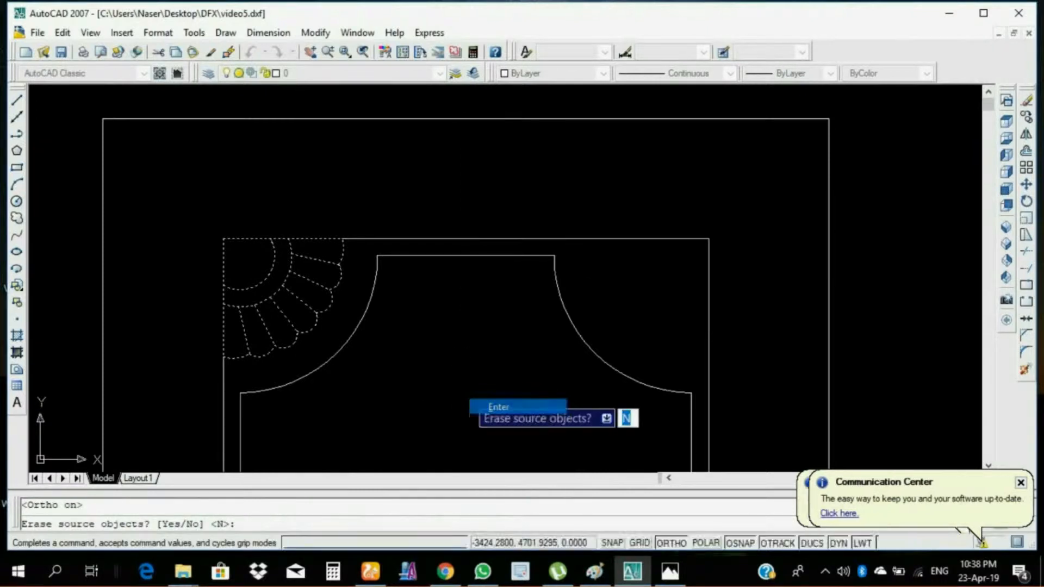
scroll(501, 403, "down", 4)
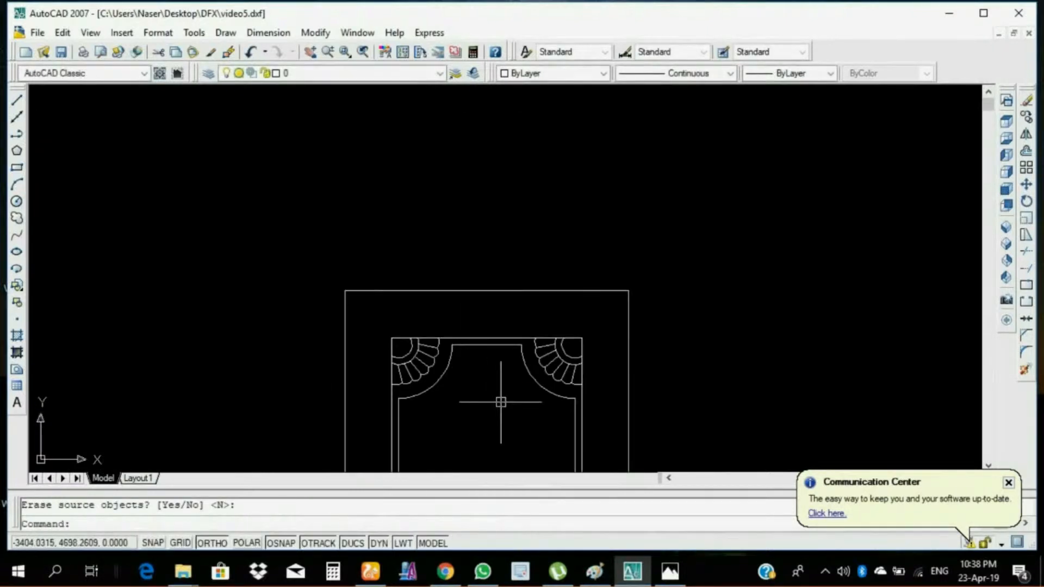
Step: Erase the intermediate border rectangle that runs behind the two fans, just outside the inner frame
left_click(310, 52)
left_click_drag(498, 384, 501, 262)
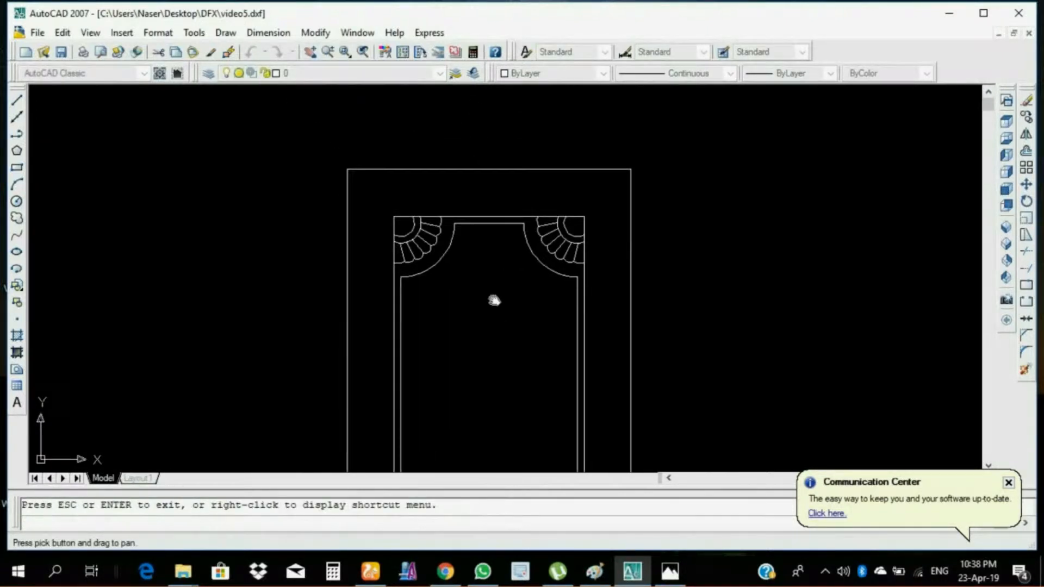
left_click_drag(499, 324, 494, 298)
key("Escape")
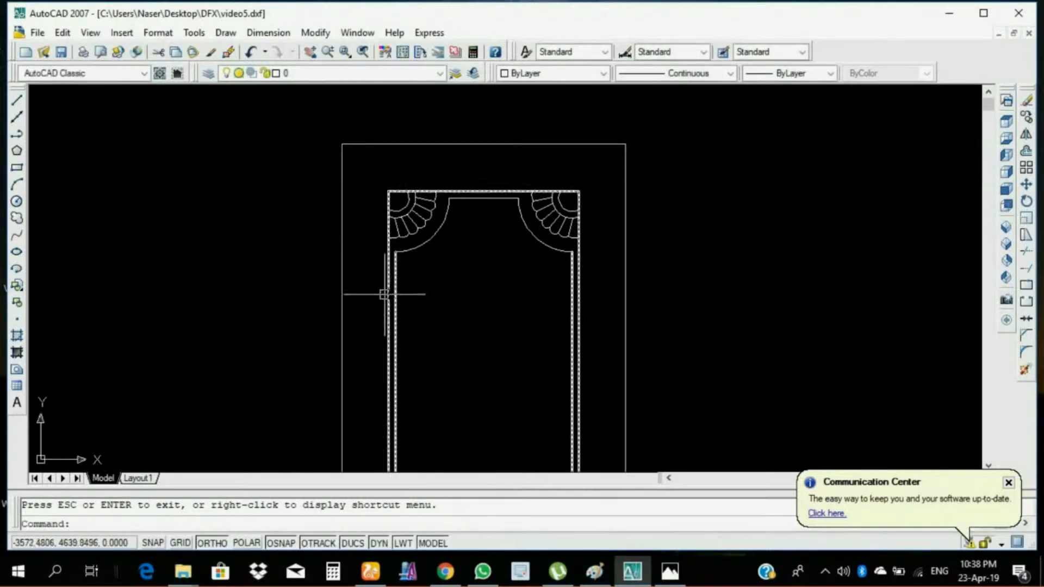
scroll(380, 291, "up", 2)
left_click(388, 290)
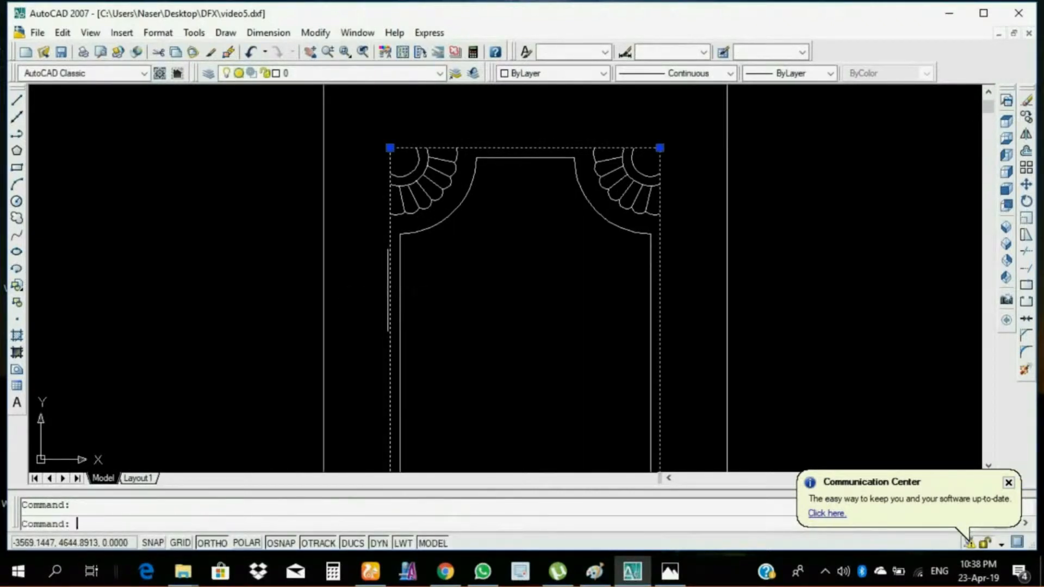
key("Delete")
Step: Draw a horizontal line across the panel between the midpoints of the outer rectangle's two long sides
scroll(541, 309, "down", 2)
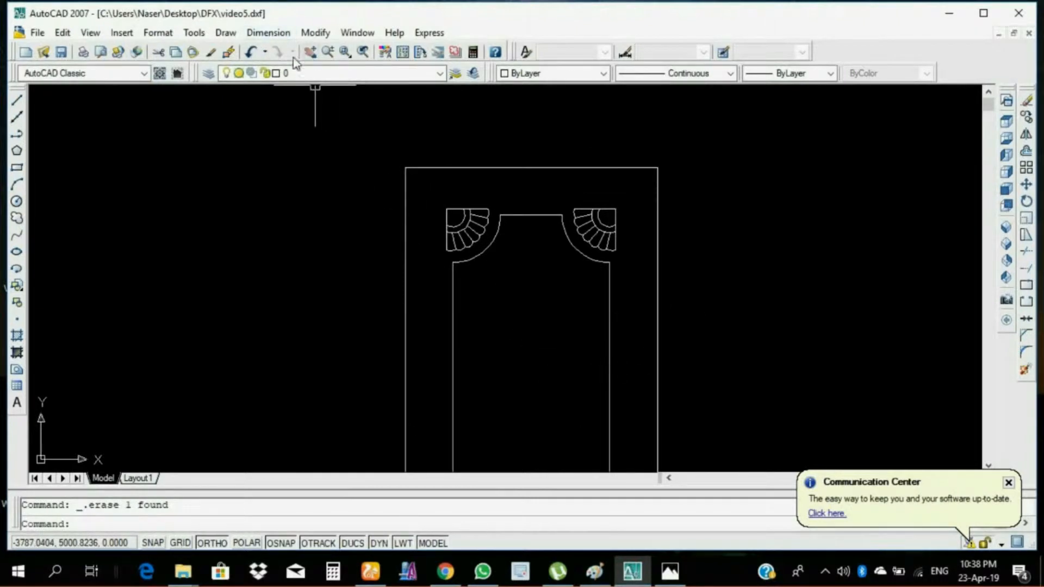
left_click(311, 52)
left_click_drag(366, 221, 484, 295)
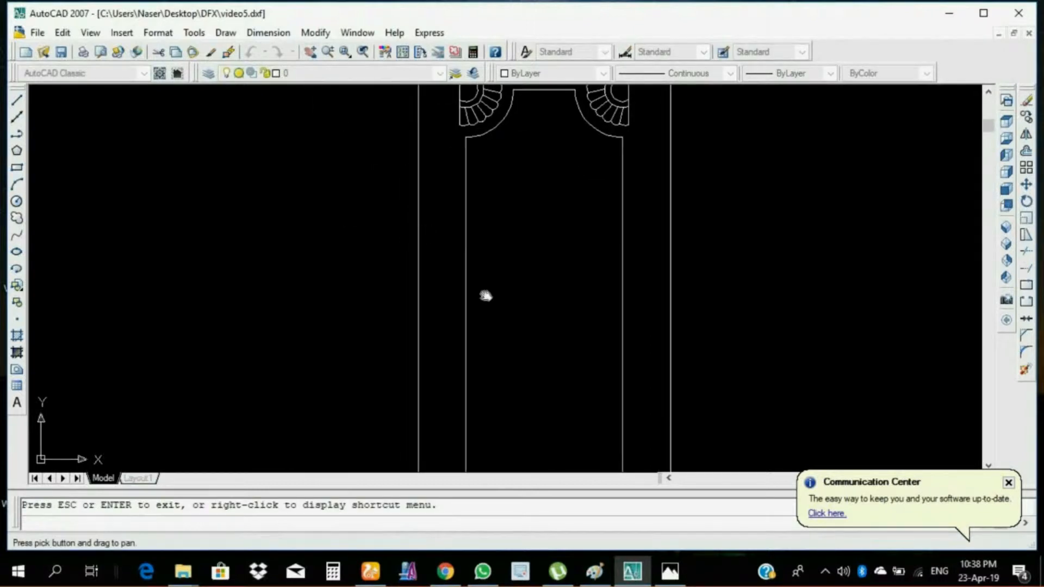
scroll(516, 357, "down", 3)
left_click_drag(518, 387, 507, 252)
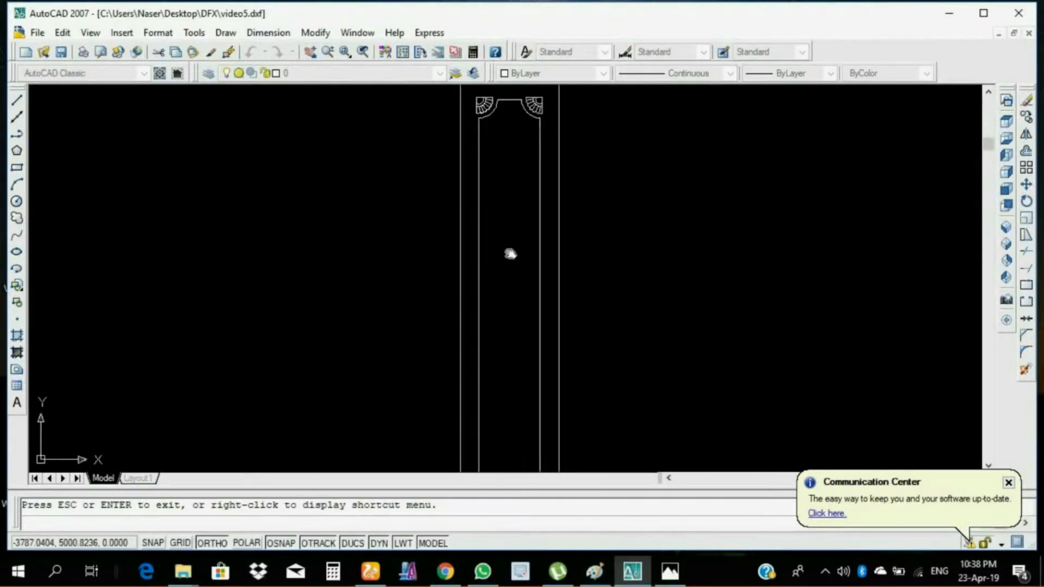
left_click_drag(510, 326, 510, 258)
right_click(510, 254)
left_click(543, 264)
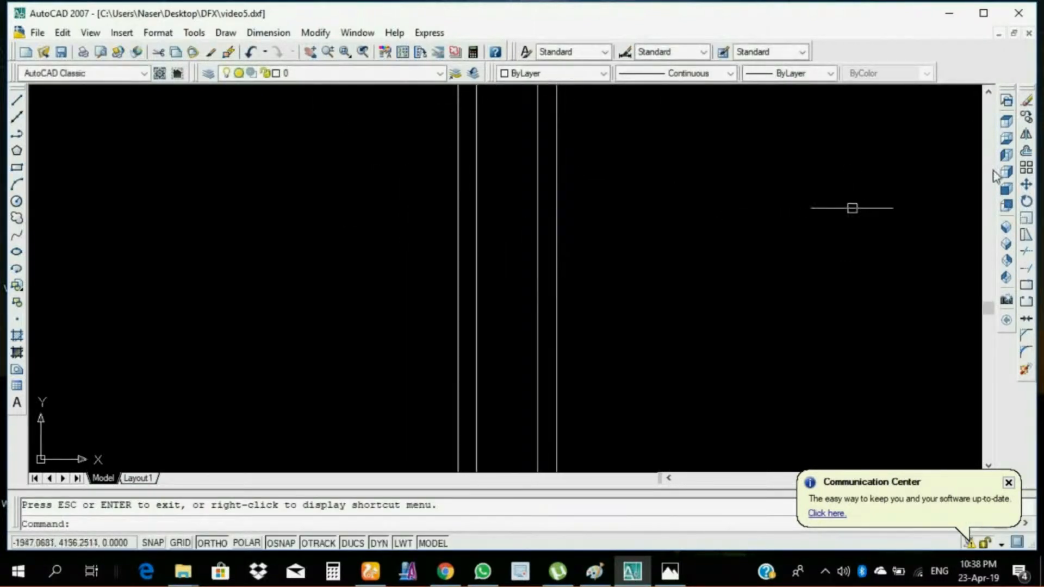
left_click(17, 102)
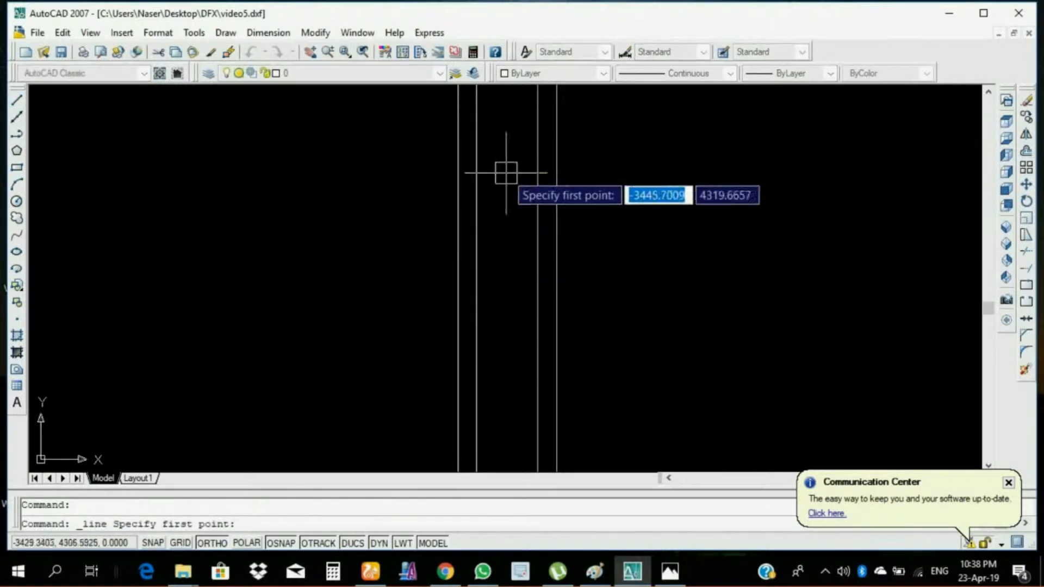
left_click(457, 270)
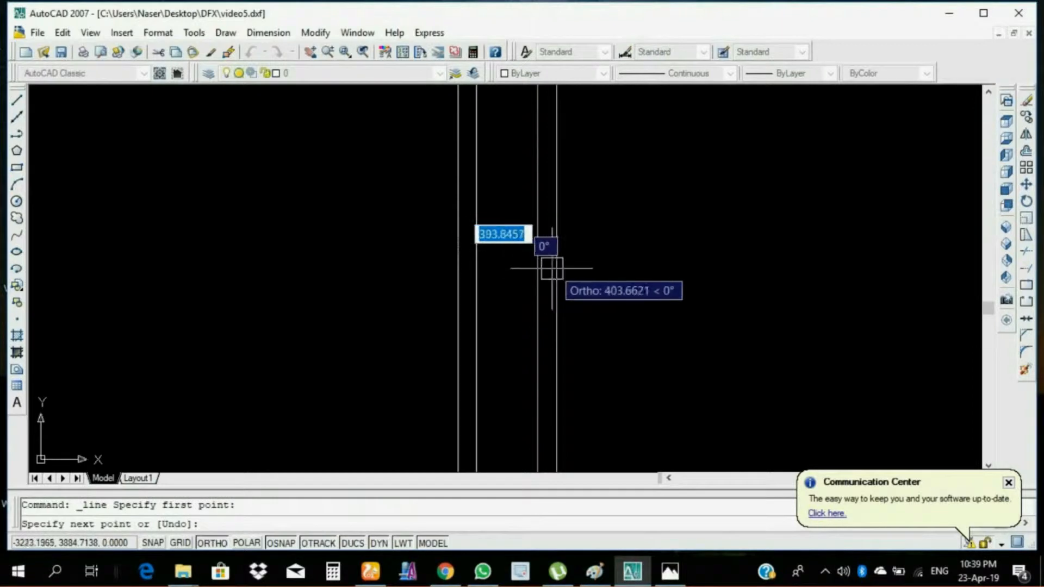
left_click(556, 271)
right_click(557, 272)
key("Escape")
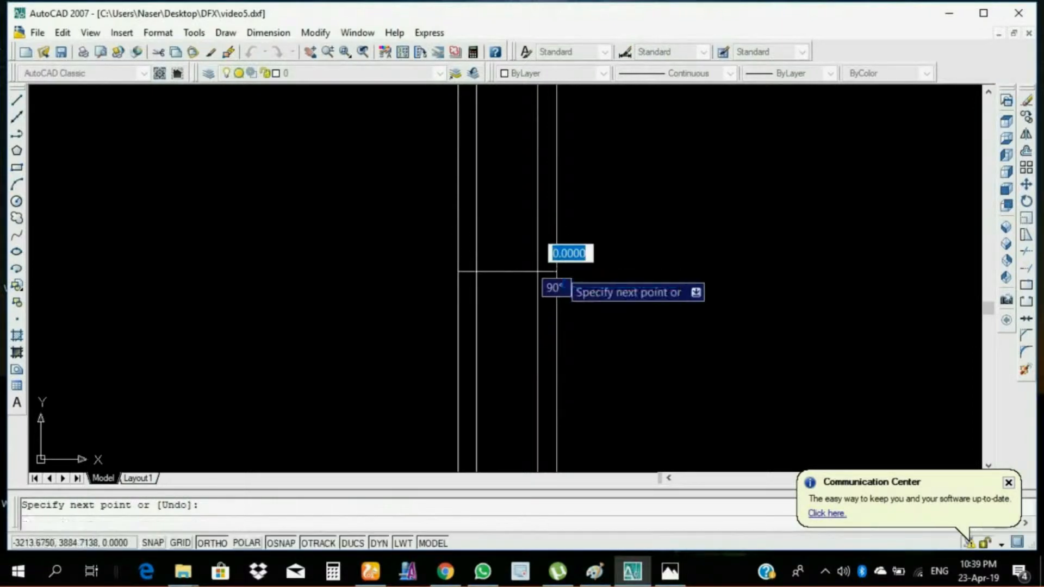
key("Escape")
Step: Trim the inner frame's two vertical sides below the horizontal middle line
left_click(515, 274)
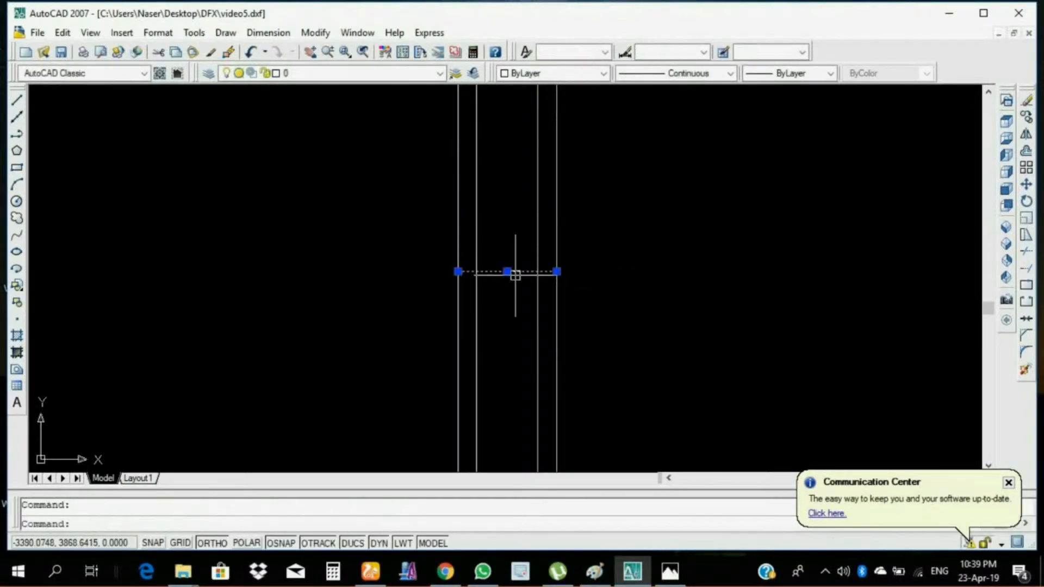
left_click(1026, 251)
left_click(546, 289)
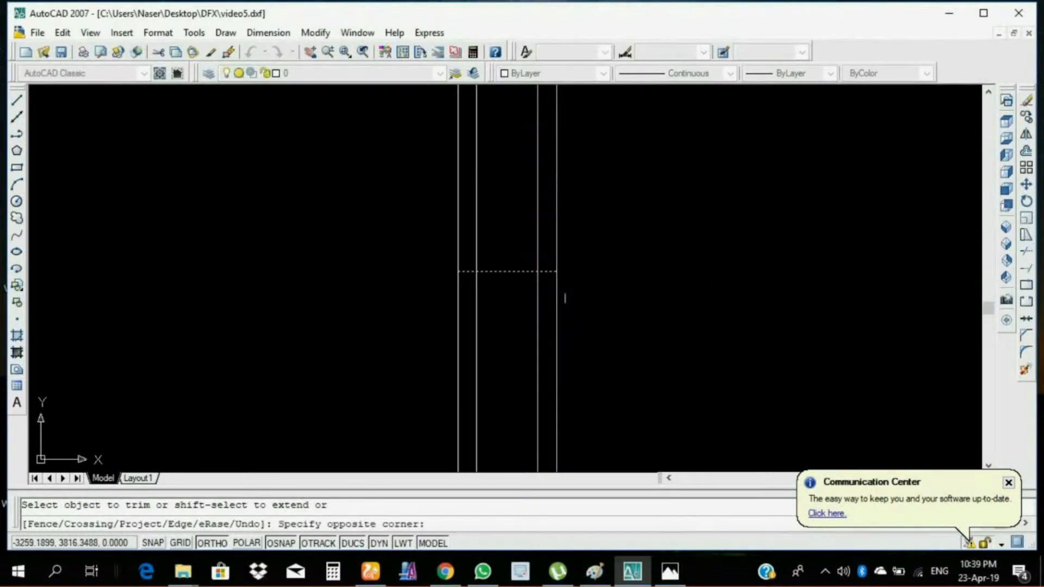
left_click(477, 308)
key("Escape")
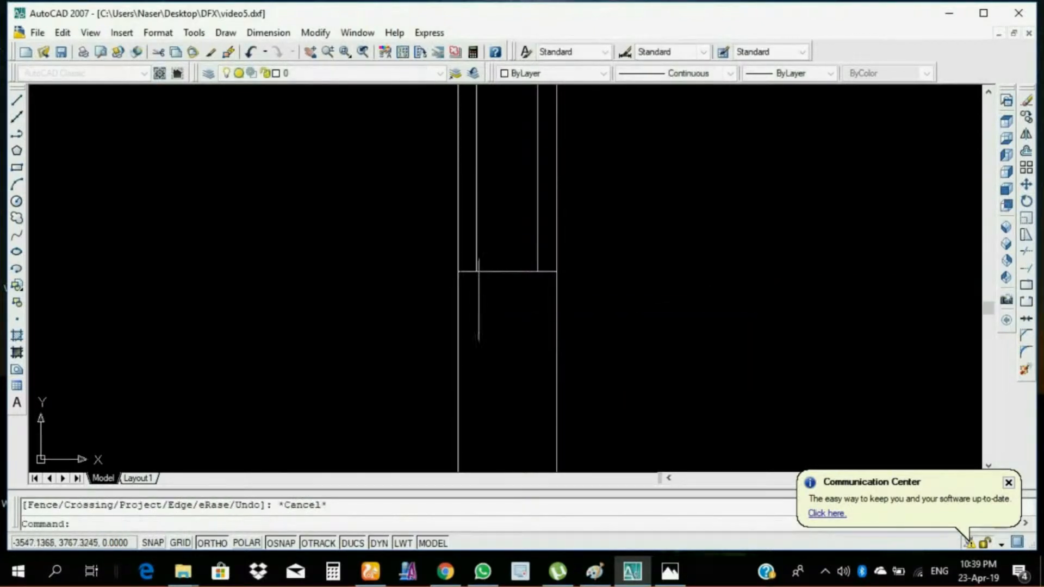
Step: Erase the horizontal helper line across the middle of the panel
left_click(403, 226)
left_click(558, 304)
key("Delete")
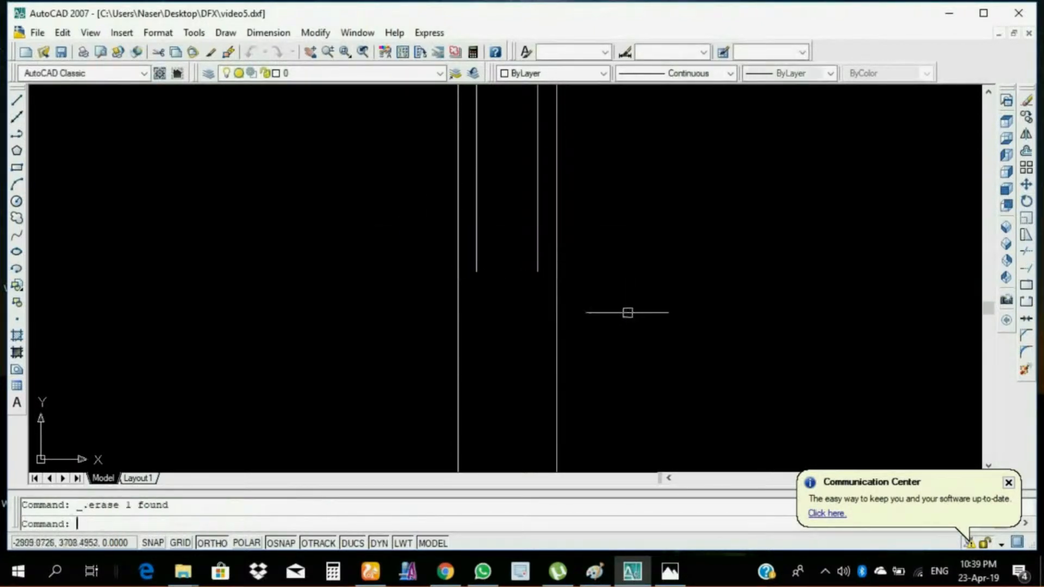
Step: Mirror the upper half of the inner frame with both fans about a horizontal line from the outer rectangle's side midpoint, keeping the originals
scroll(565, 208, "down", 5)
left_click(517, 138)
left_click(582, 234)
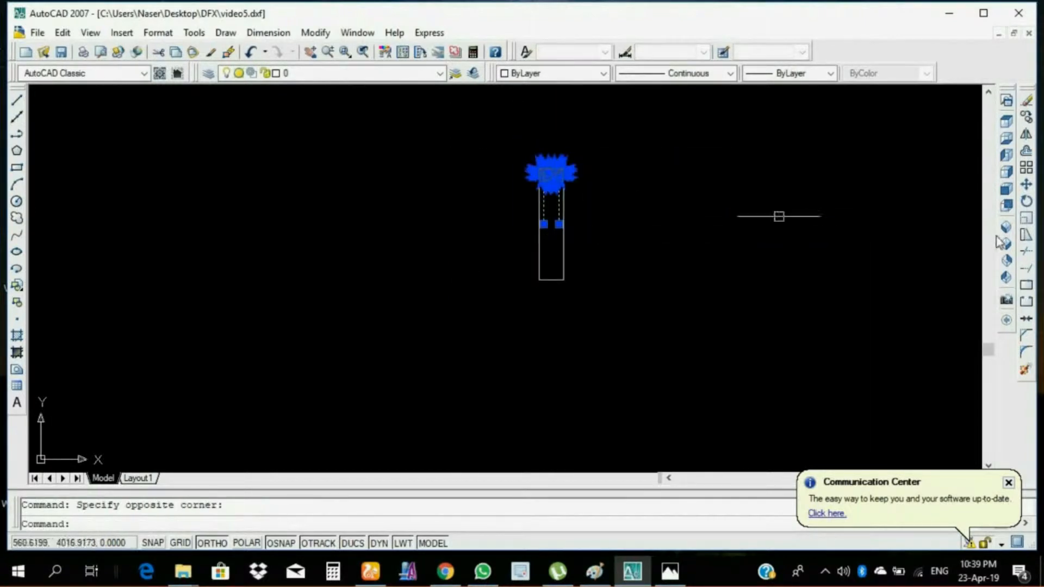
left_click(1025, 136)
scroll(571, 243, "up", 4)
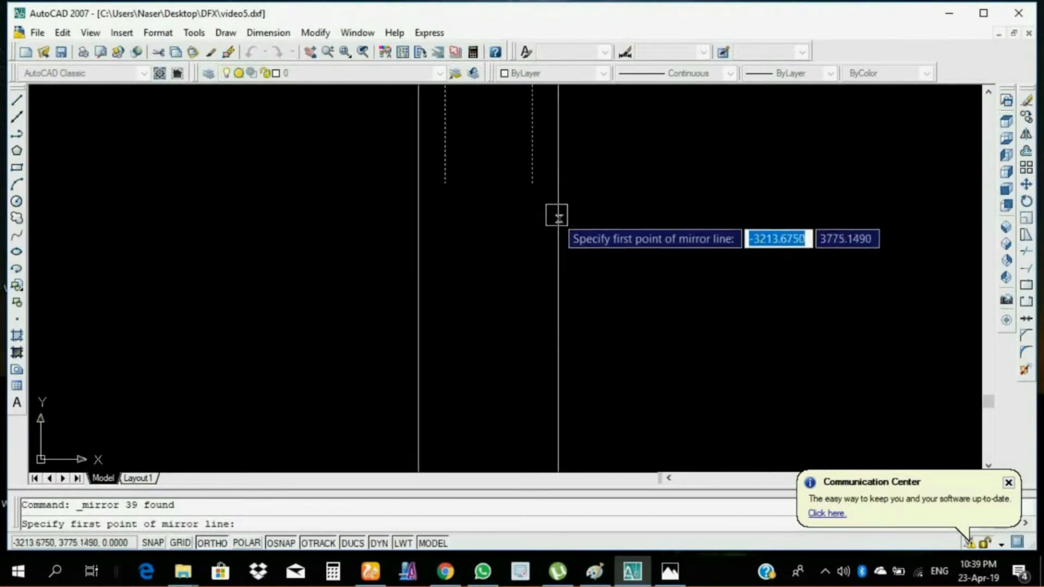
left_click(559, 182)
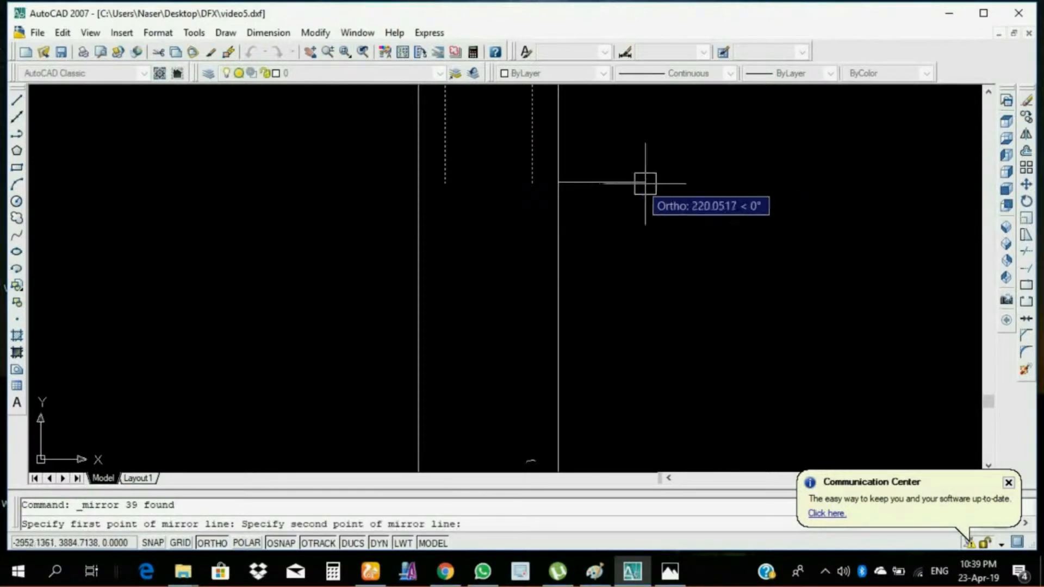
left_click(678, 182)
right_click(680, 190)
left_click(692, 195)
scroll(611, 286, "down", 4)
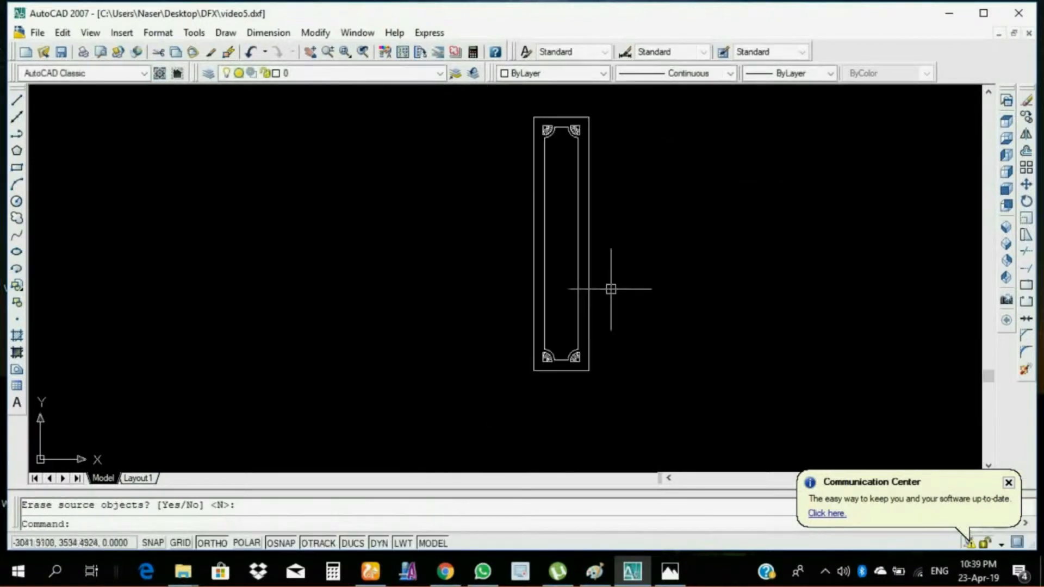
Step: Begin joining the inner frame with Polyline Edit, taking its upper side lines, both upper concave arcs and top line
scroll(611, 367, "up", 3)
scroll(562, 165, "down", 4)
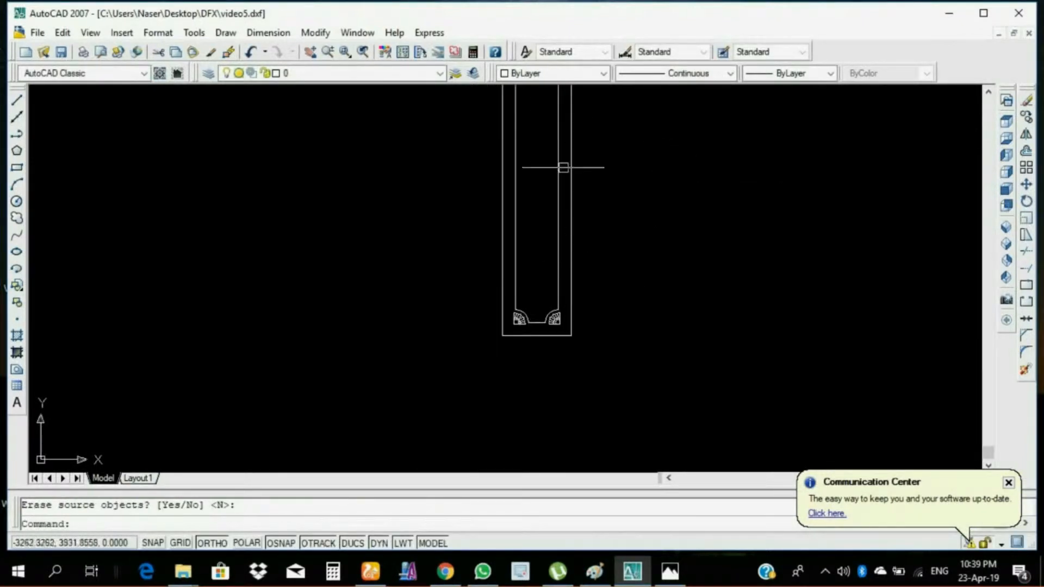
scroll(551, 114, "up", 1)
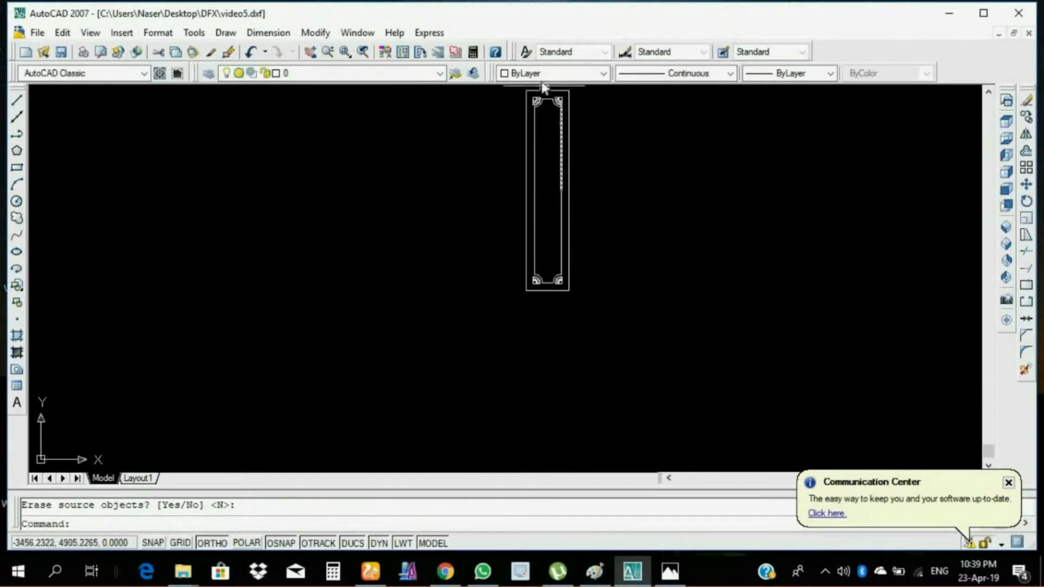
scroll(543, 92, "up", 3)
scroll(538, 206, "down", 2)
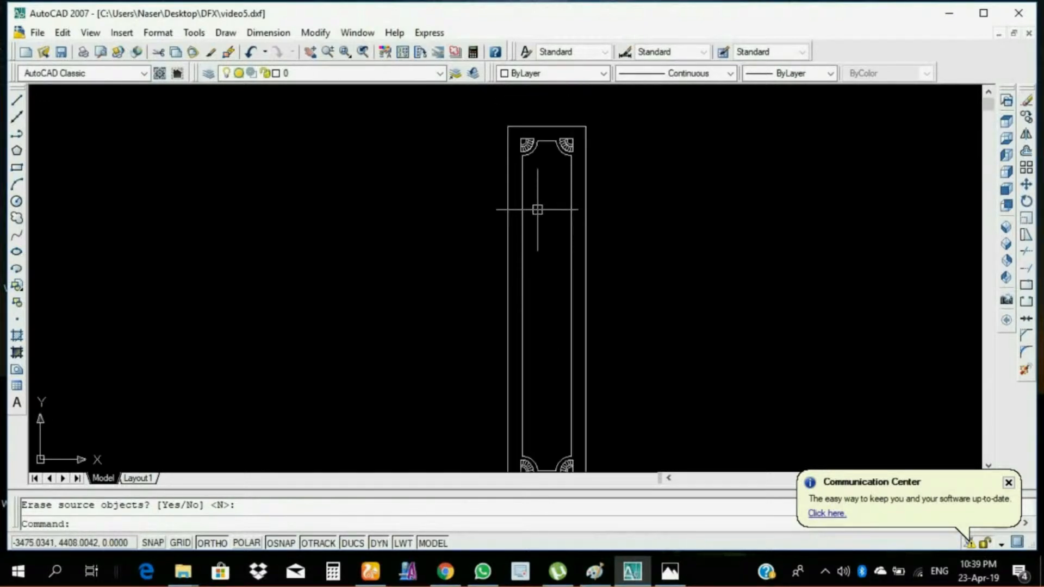
type("ped")
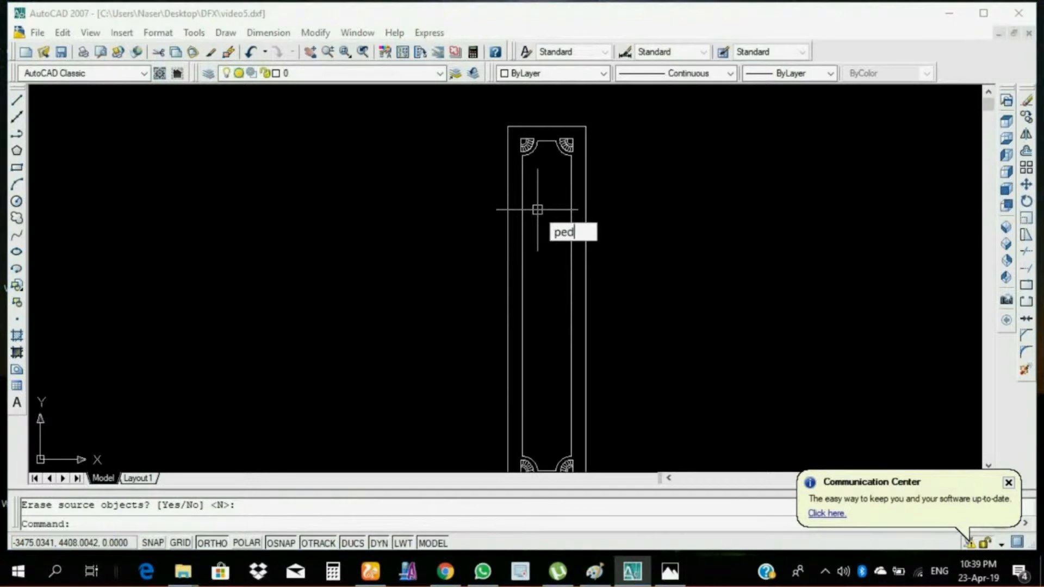
type("it")
key("Return")
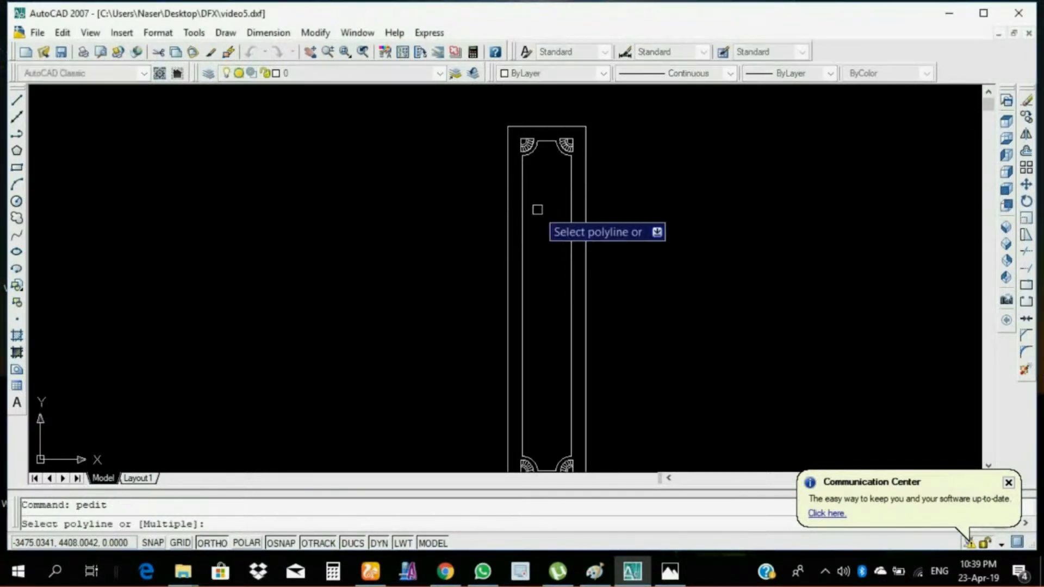
left_click(571, 231)
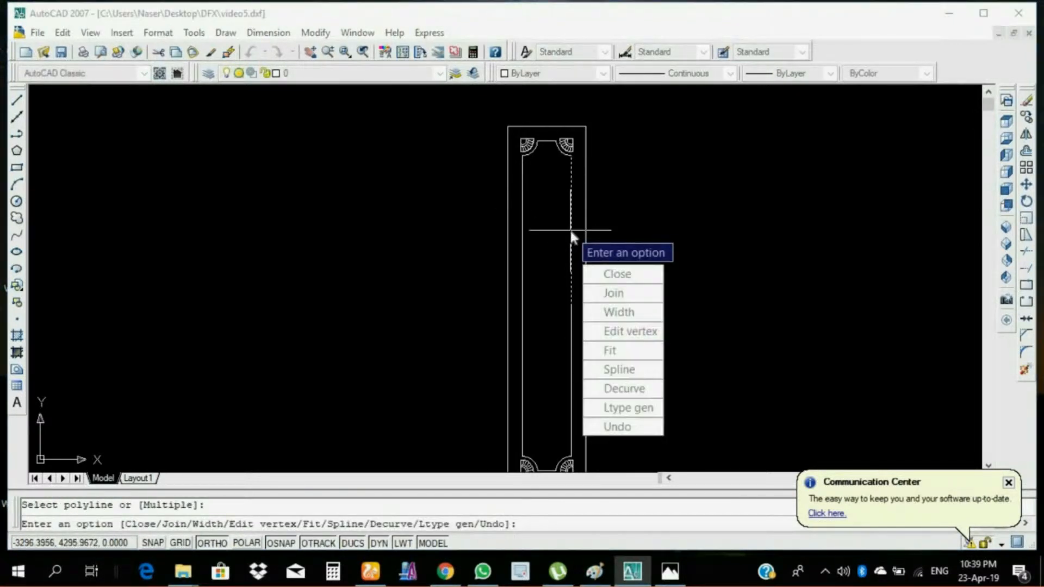
scroll(566, 189, "up", 2)
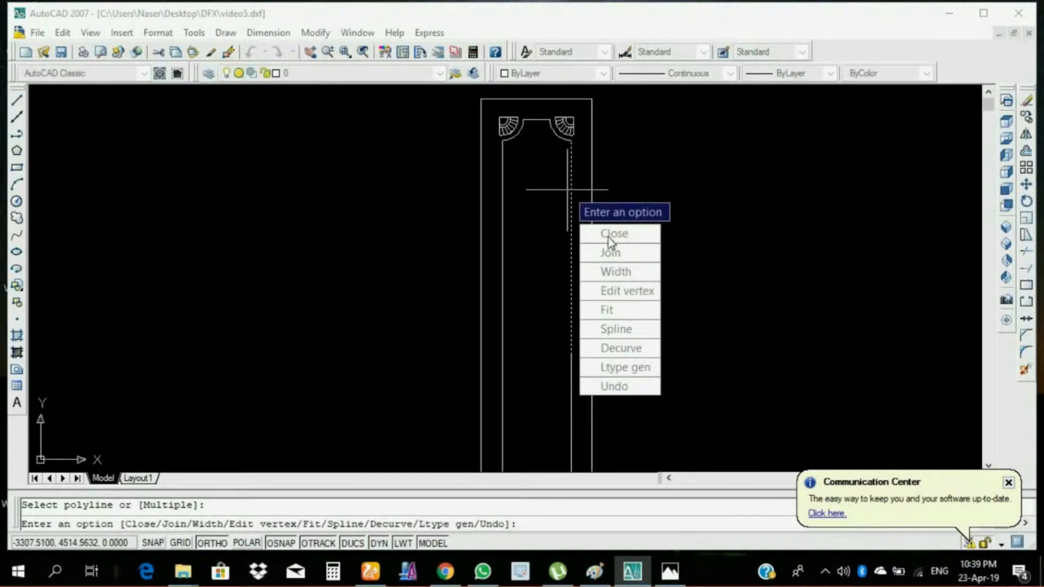
left_click(613, 293)
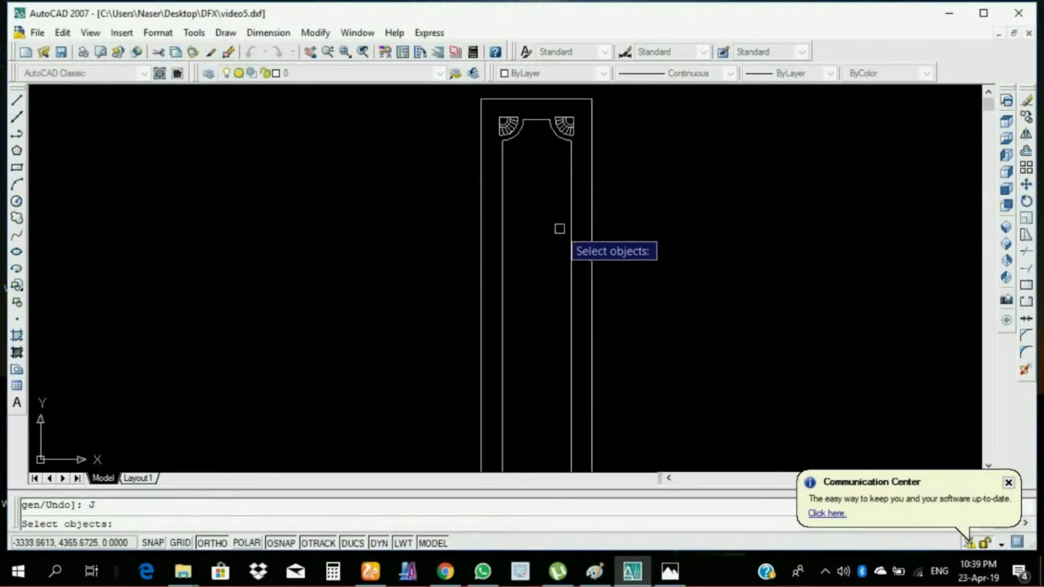
left_click(571, 233)
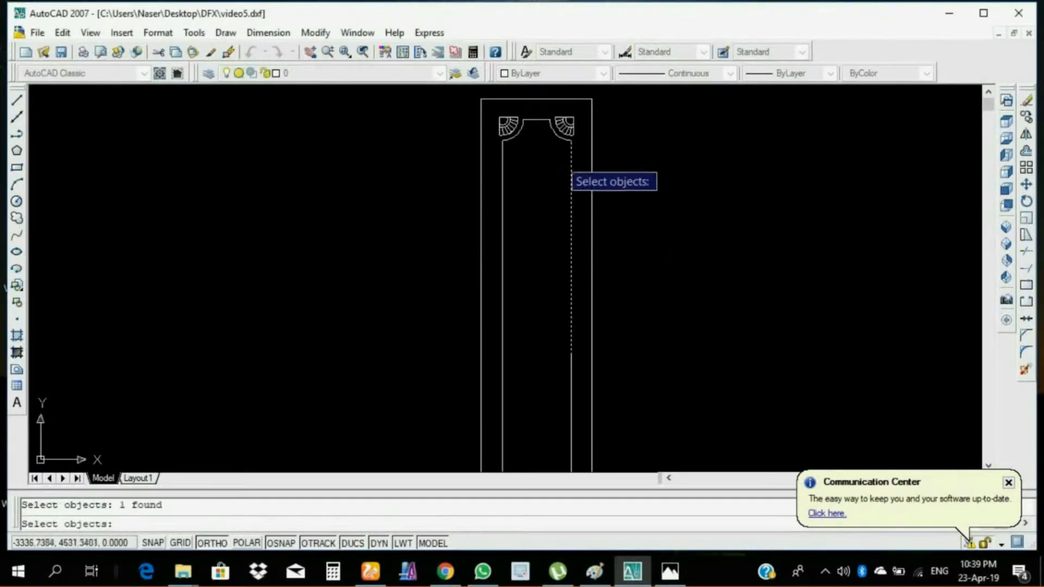
scroll(561, 158, "up", 3)
left_click(552, 128)
left_click(518, 91)
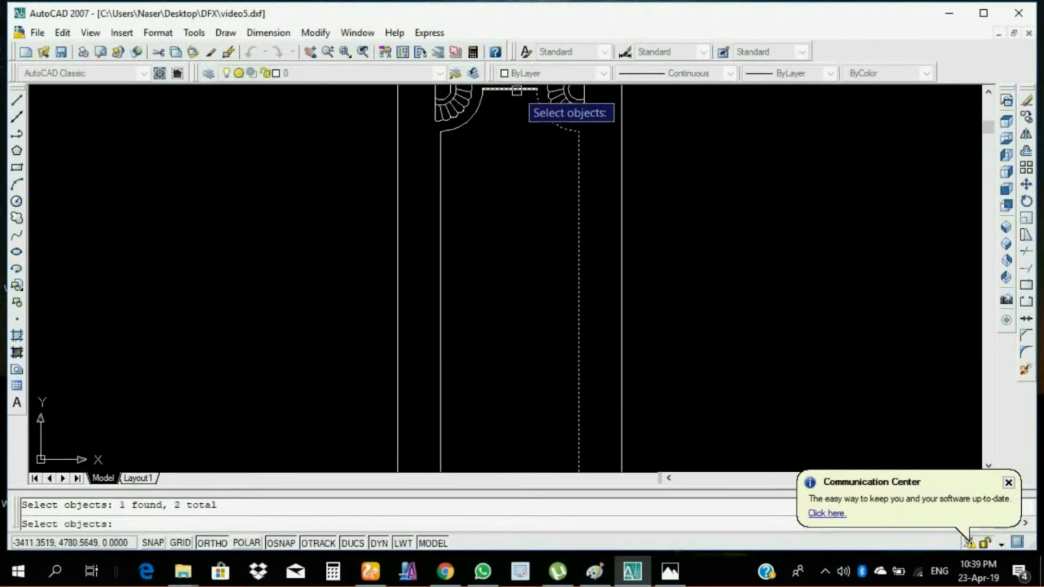
left_click(477, 110)
left_click(442, 173)
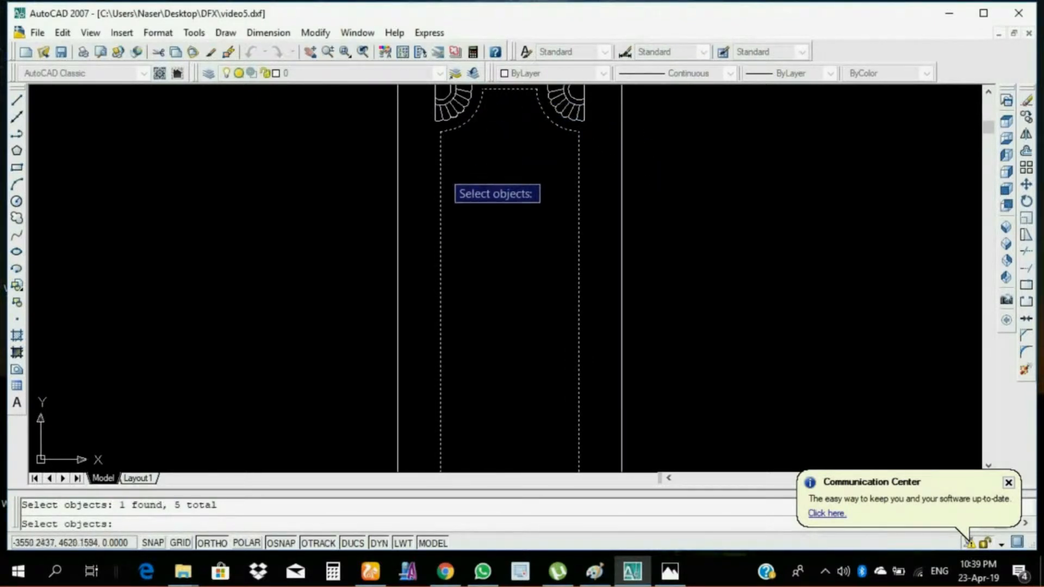
Step: Add the inner frame's lower side lines, lower concave arcs and bottom line to the join and complete it as one polyline
scroll(539, 386, "down", 6)
left_click(538, 410)
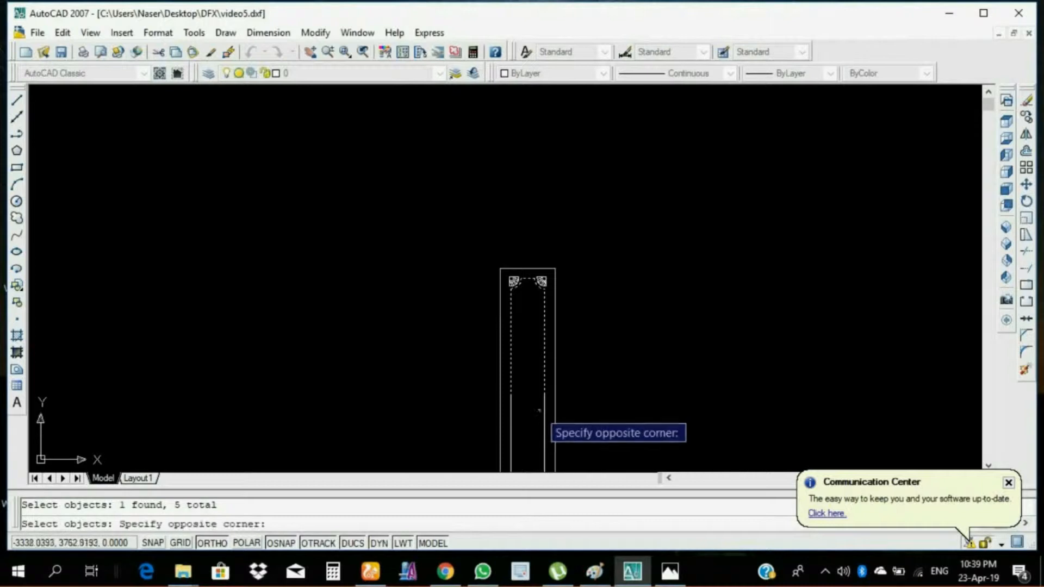
left_click(547, 408)
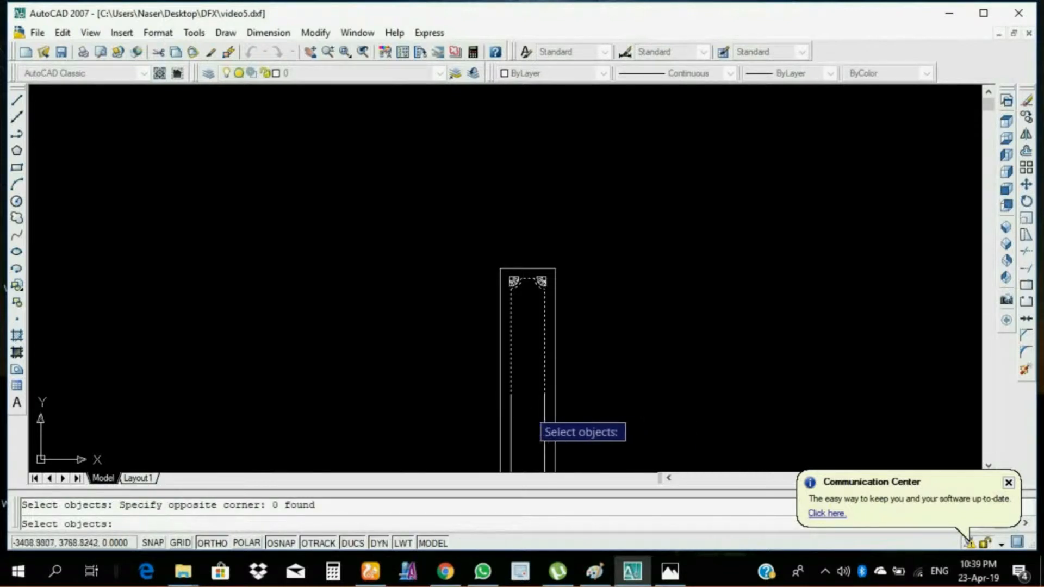
left_click(545, 409)
left_click(512, 405)
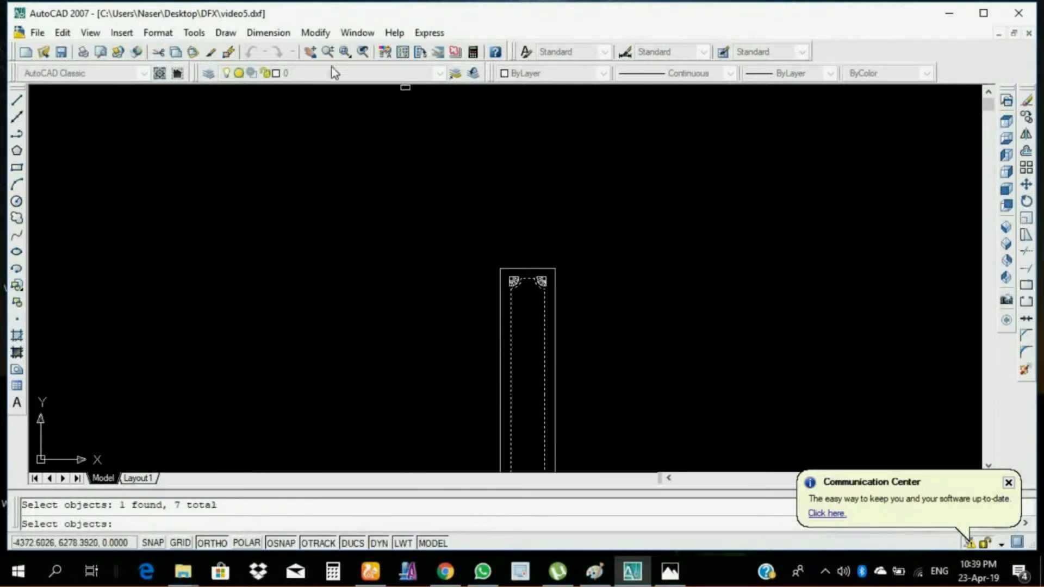
left_click(310, 51)
mouse_move(427, 317)
left_mouse_down()
mouse_move(560, 256)
mouse_move(567, 263)
left_mouse_up()
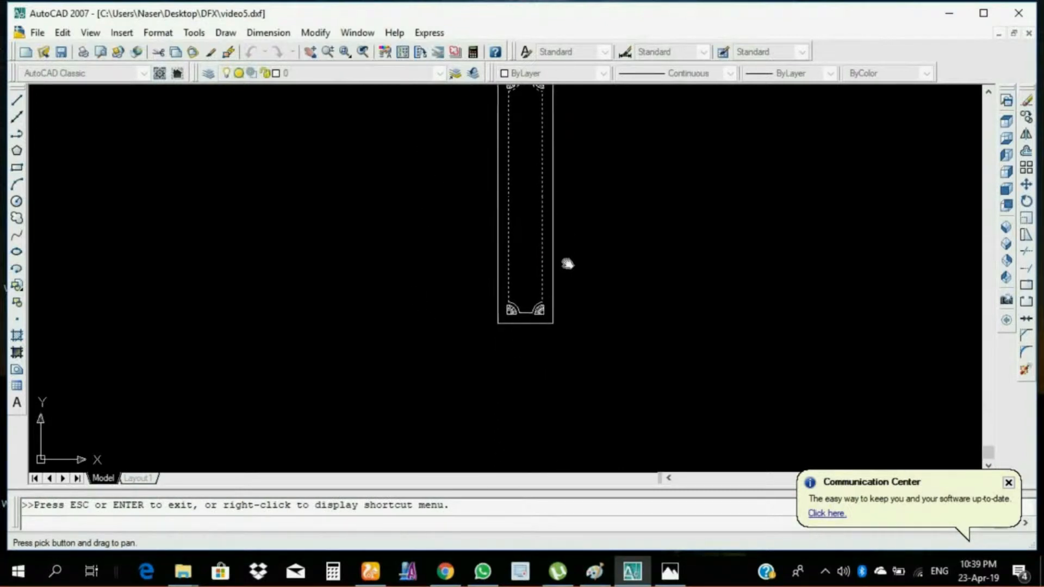
scroll(541, 331, "up", 4)
right_click(532, 269)
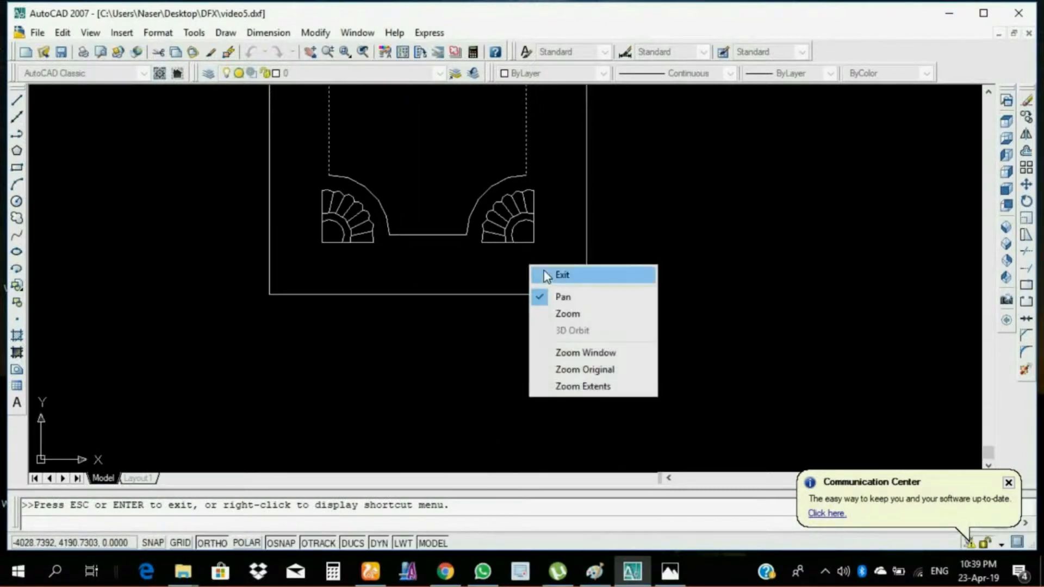
left_click(550, 274)
left_click(496, 188)
left_click(435, 235)
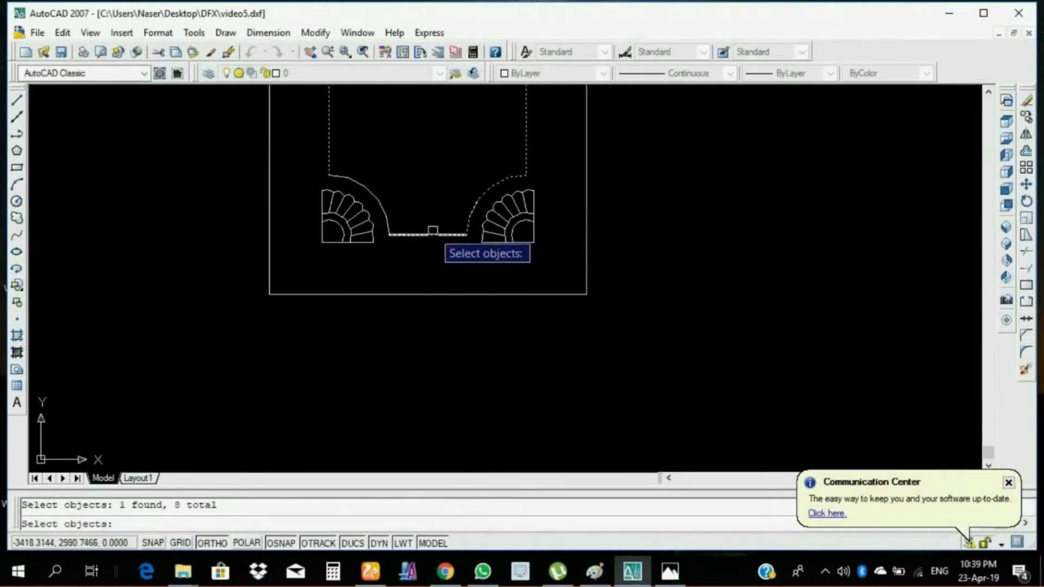
left_click(379, 195)
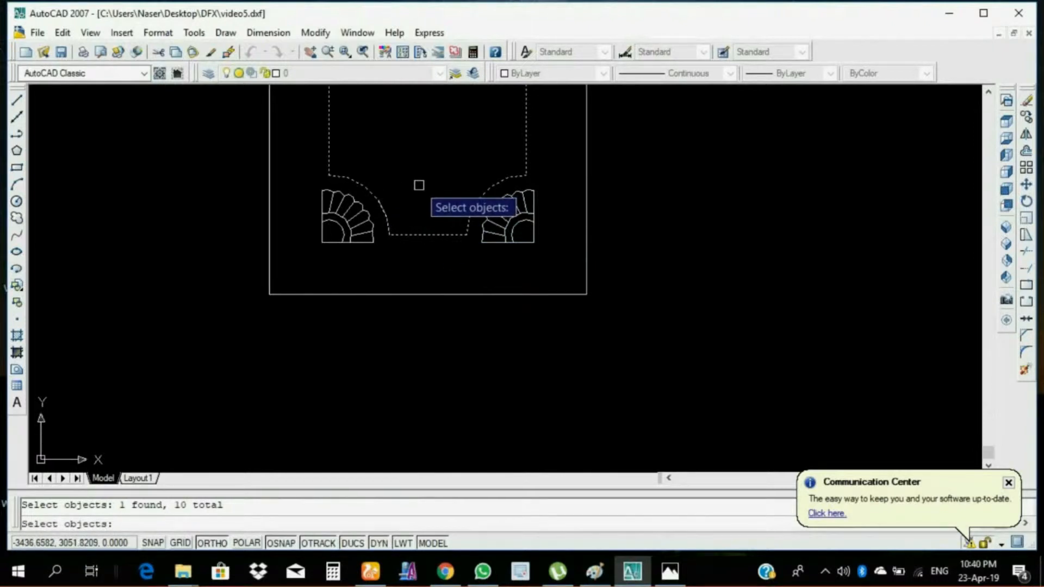
key("Return")
key("Return")
Step: Examine the joined inner frame and its corner fans along the full height of the panel
scroll(442, 157, "down", 8)
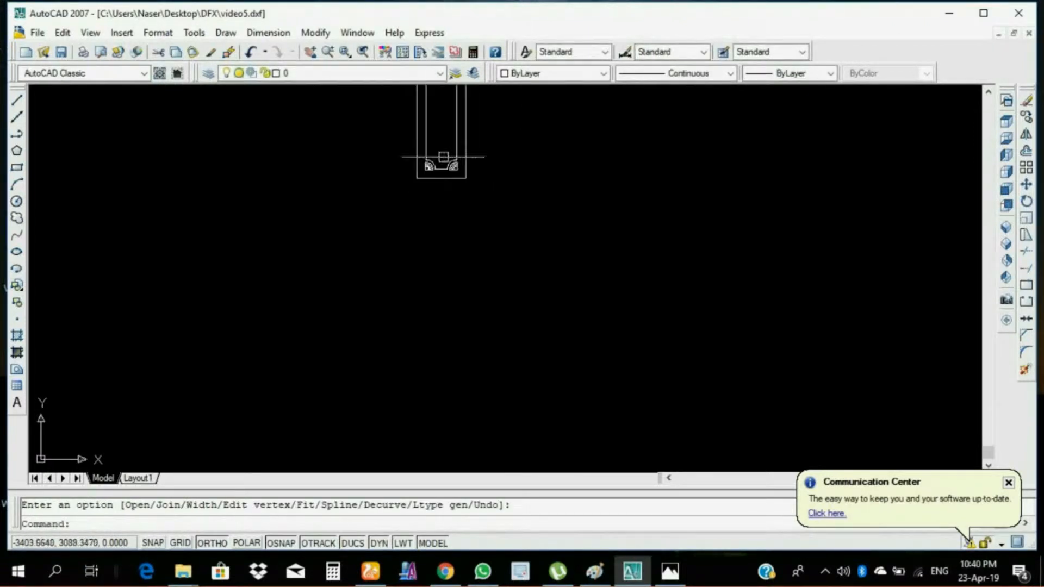
left_click_drag(371, 255, 404, 439)
scroll(536, 231, "up", 2)
scroll(536, 234, "down", 1)
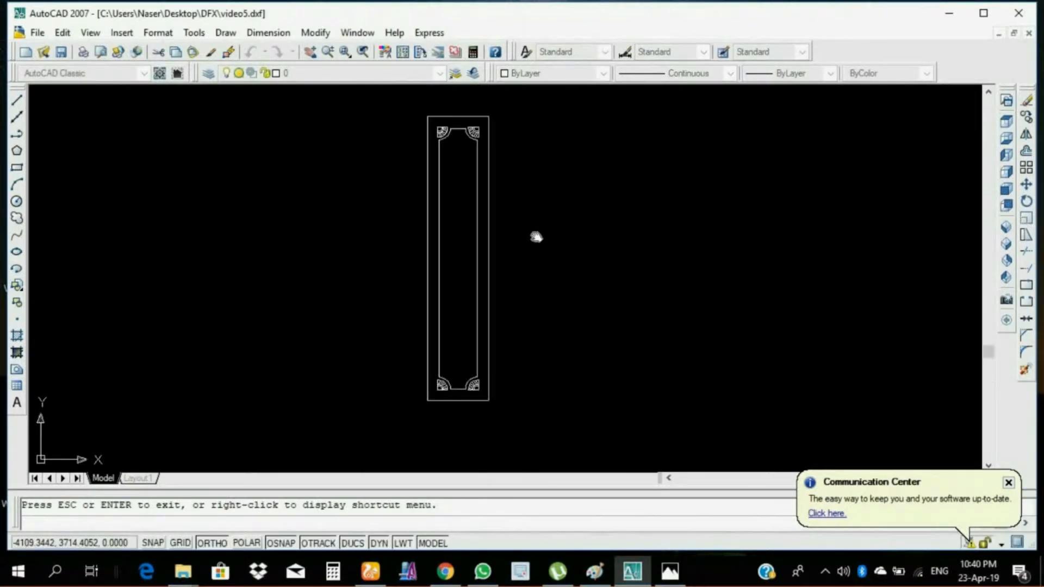
key("Escape")
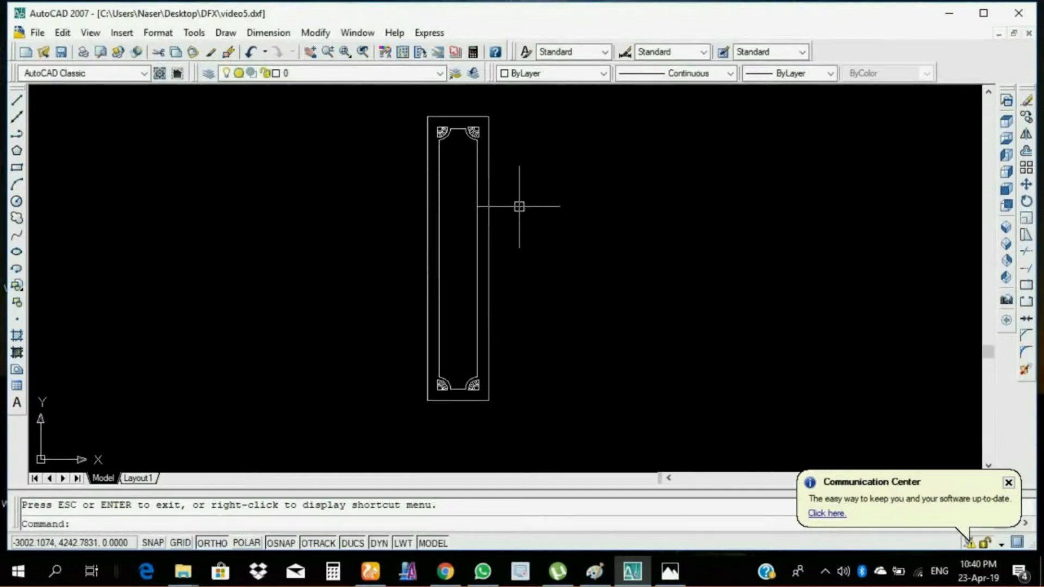
scroll(522, 154, "up", 8)
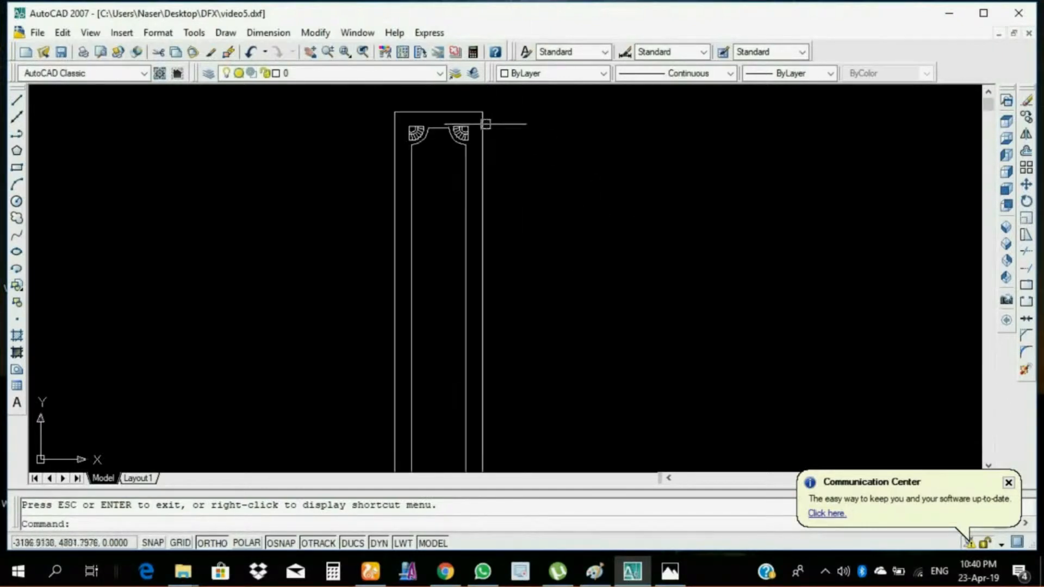
scroll(420, 180, "down", 6)
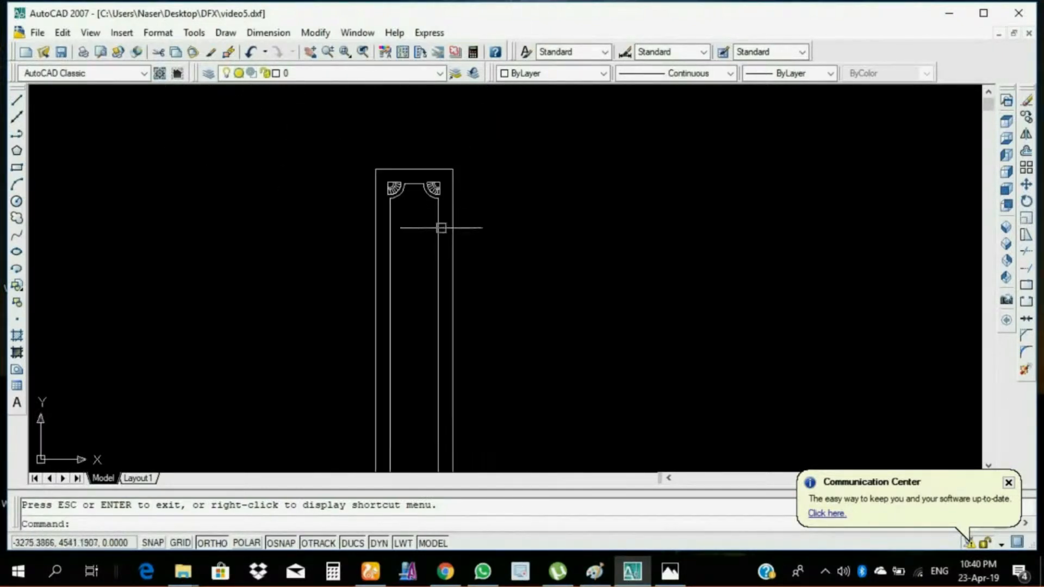
scroll(435, 322, "up", 2)
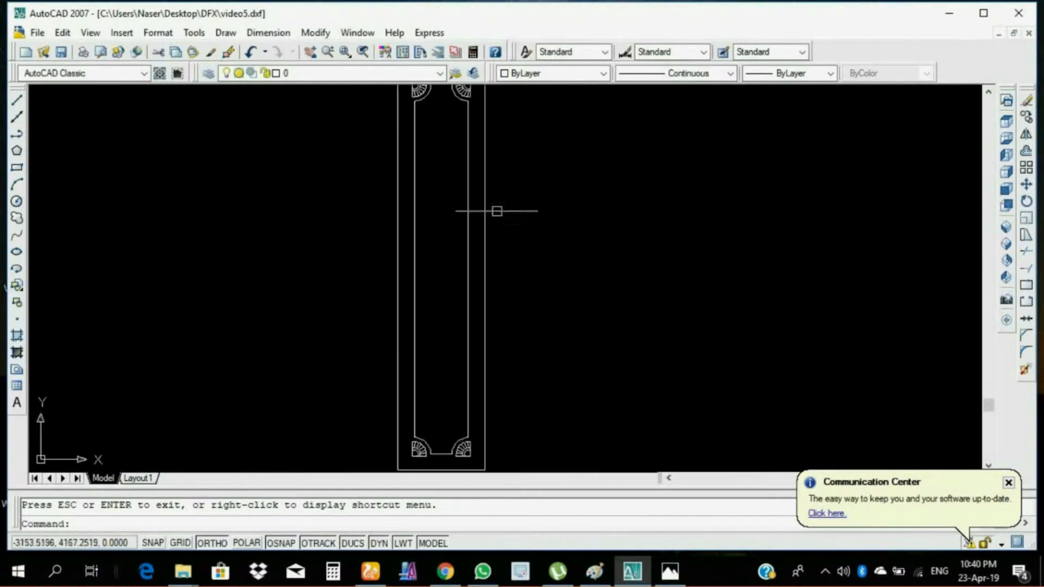
scroll(533, 177, "down", 2)
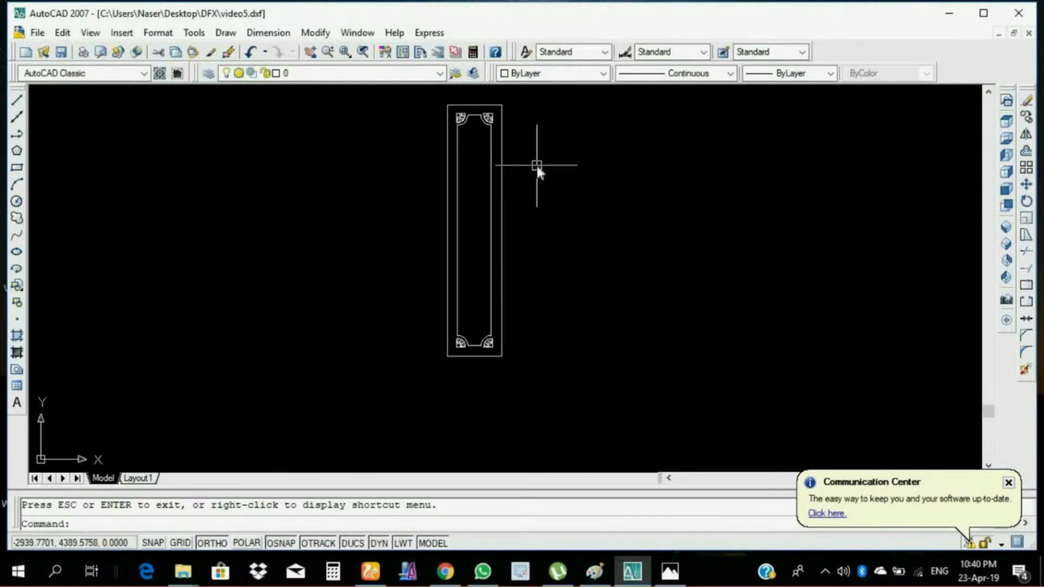
Step: Offset the joined inner frame inward by 20
type("o")
key("Return")
type("2")
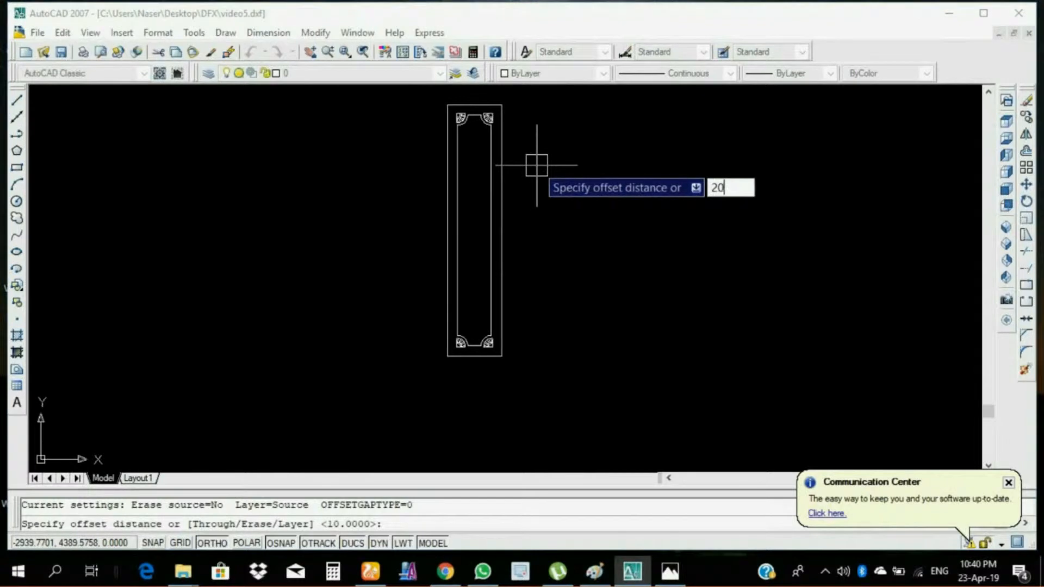
type("0")
key("Return")
scroll(487, 174, "up", 3)
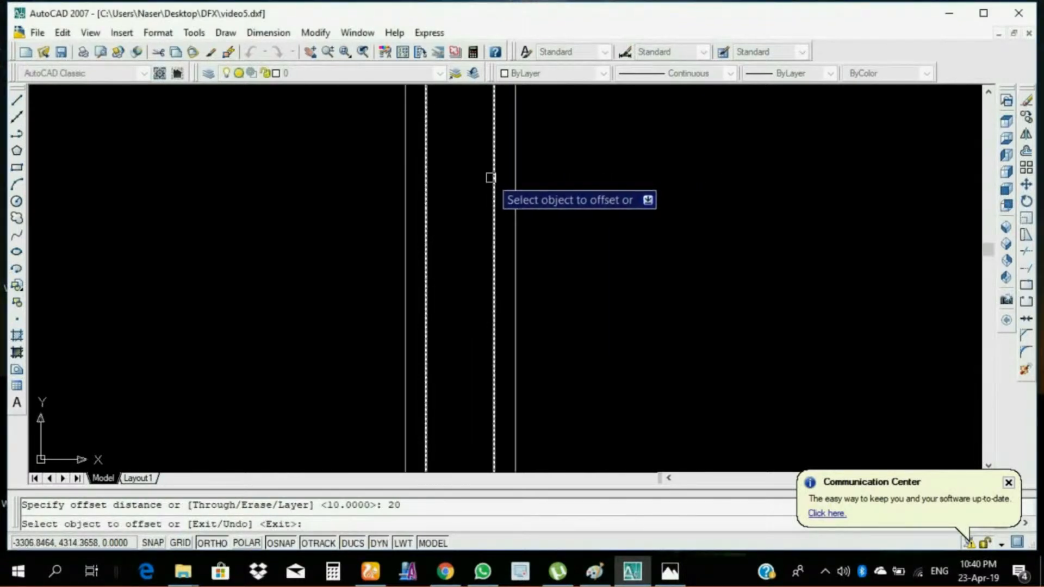
left_click(491, 177)
left_click(467, 177)
scroll(495, 221, "down", 3)
scroll(481, 154, "up", 3)
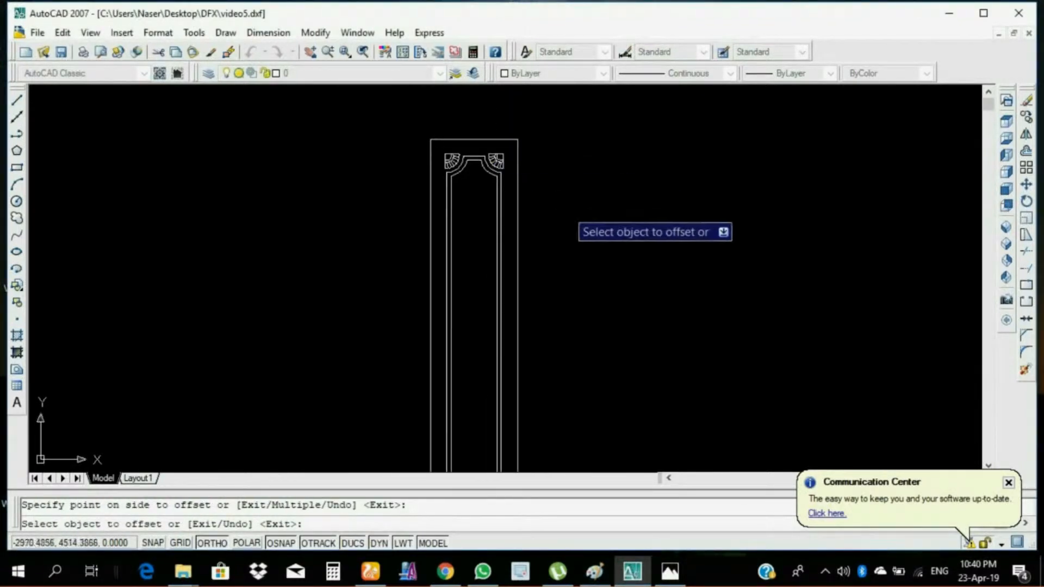
key("Escape")
Step: Save the drawing as video5.dxf in the DFX folder in AutoCAD 2004/LT2004 DXF format, replacing the existing file
scroll(564, 299, "down", 3)
scroll(560, 342, "up", 2)
scroll(596, 321, "down", 2)
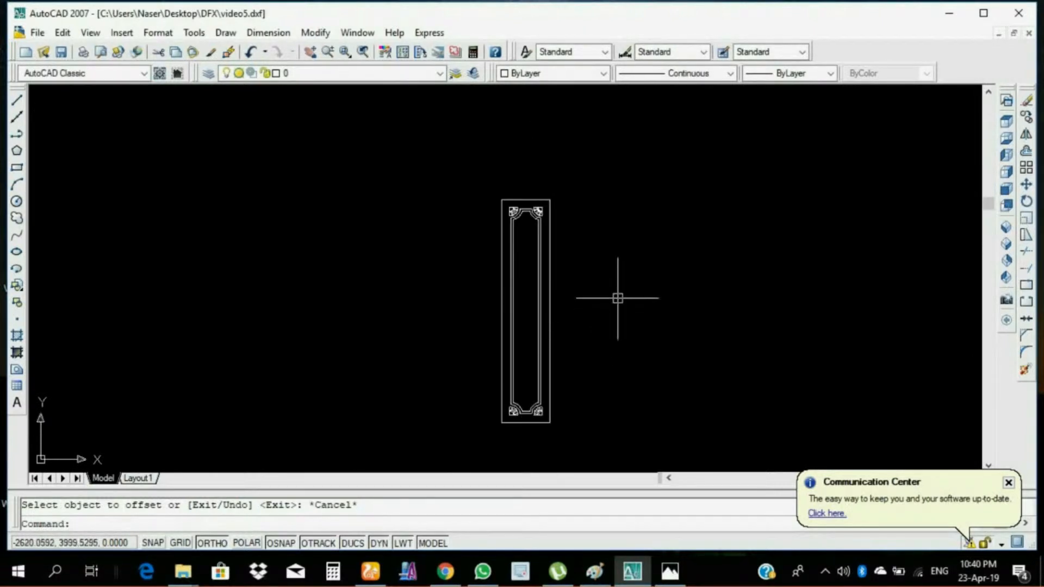
left_click(43, 34)
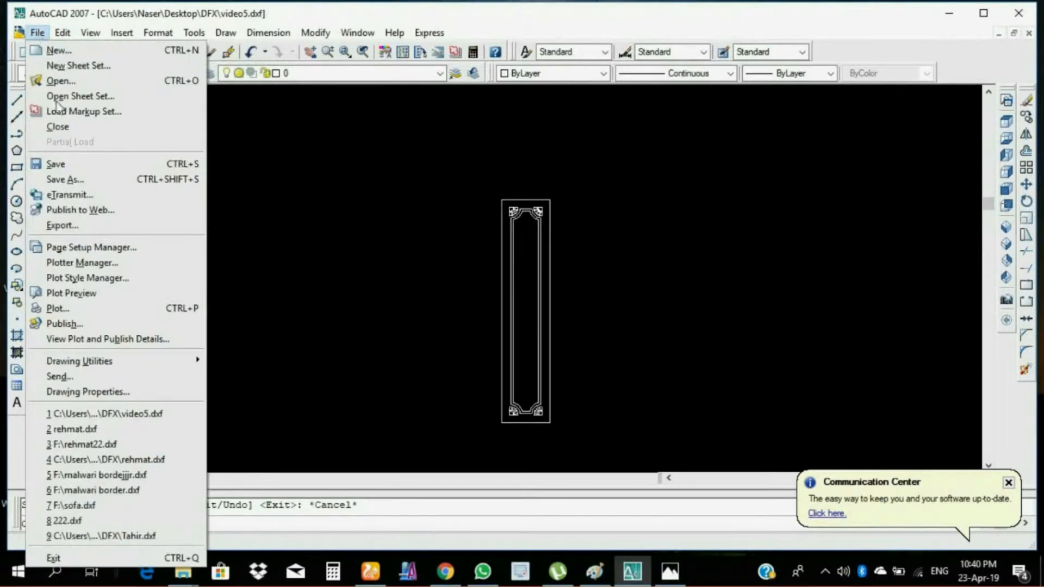
left_click(65, 179)
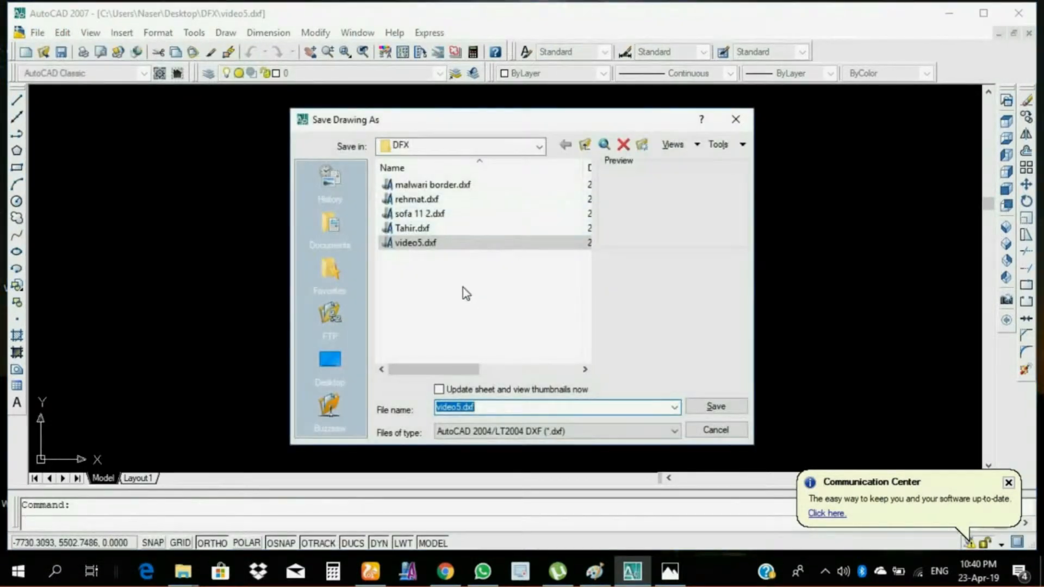
left_click(708, 408)
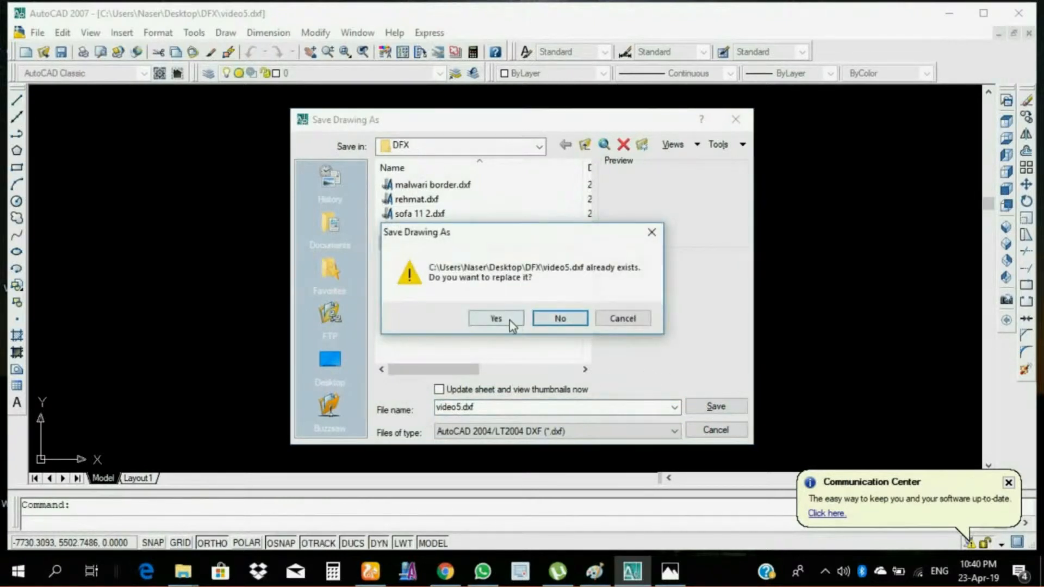
left_click(496, 319)
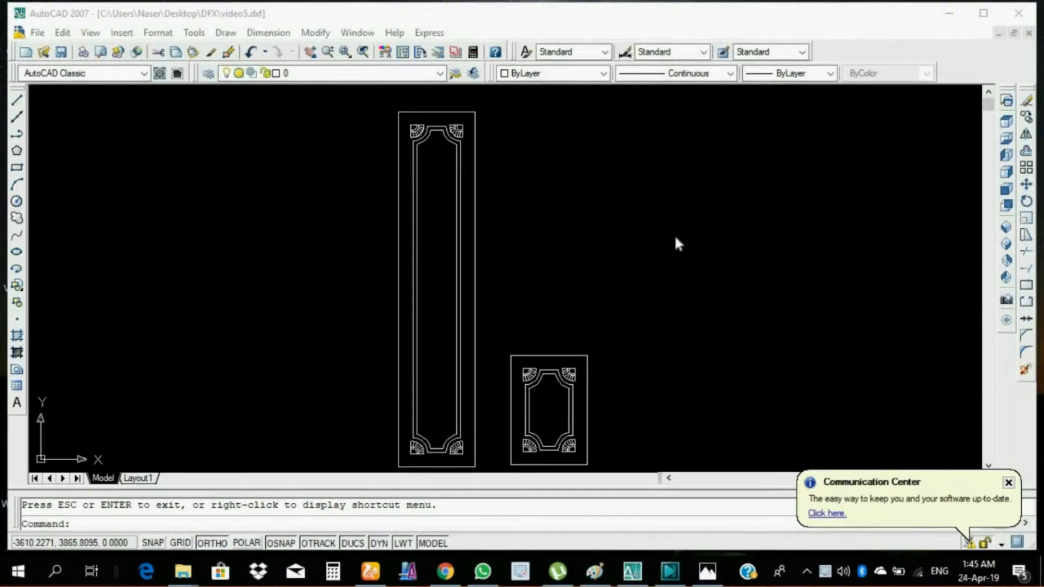
Step: Dismiss the Communication Center notification
left_click(1008, 483)
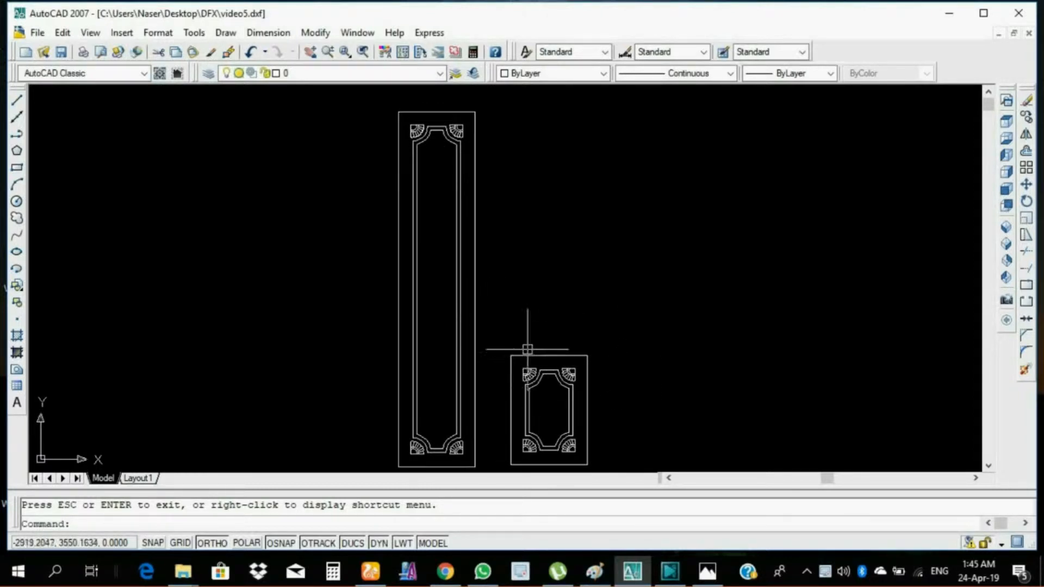
scroll(606, 447, "up", 2)
scroll(606, 442, "down", 3)
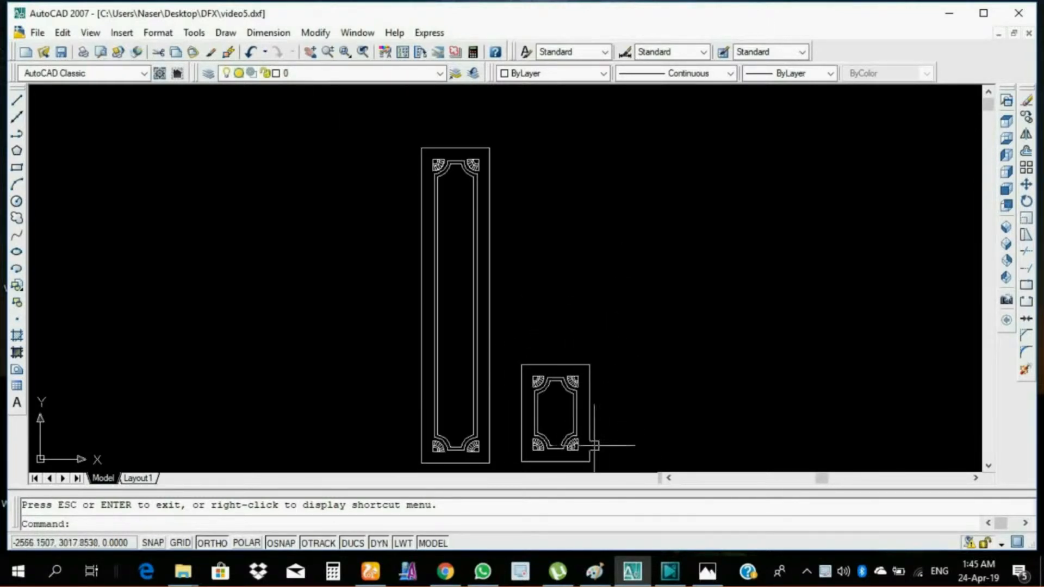
Step: Examine the small panel's frame and corner fans beside the tall panel, comparing both panels over their full height
scroll(598, 443, "up", 5)
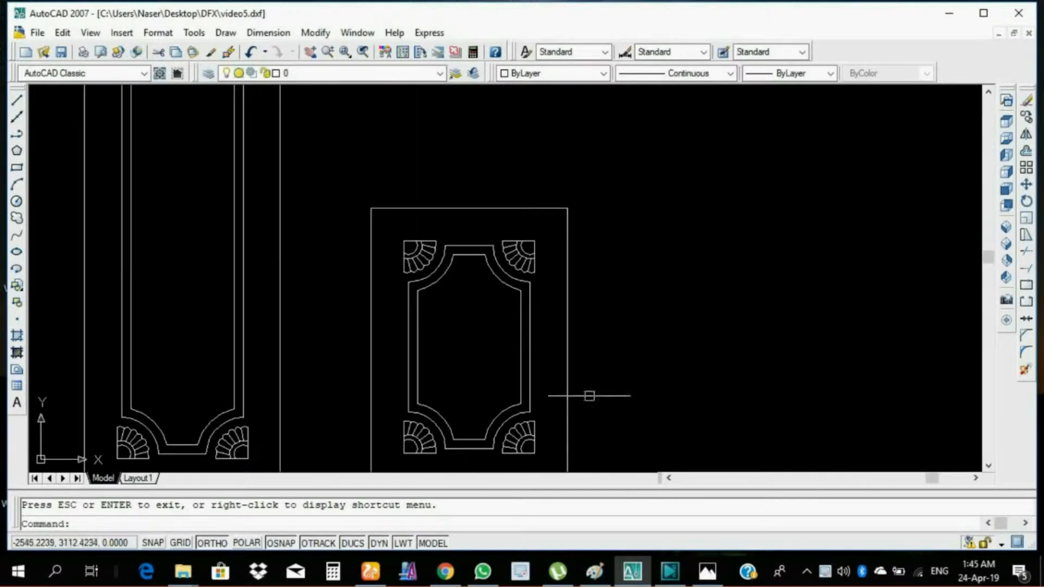
left_click(310, 52)
left_click_drag(621, 306, 626, 229)
right_click(626, 230)
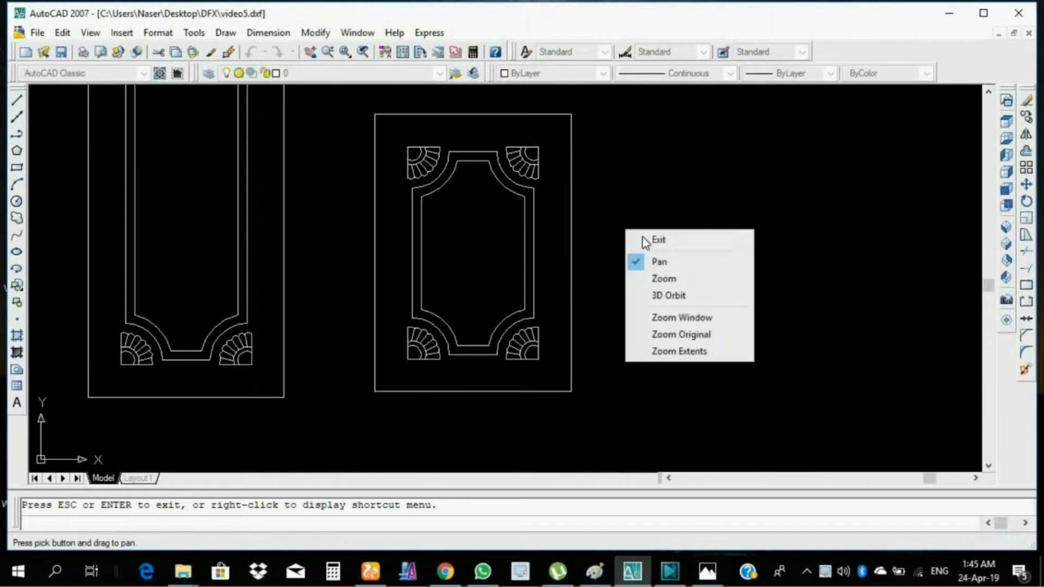
left_click(655, 240)
scroll(575, 247, "down", 2)
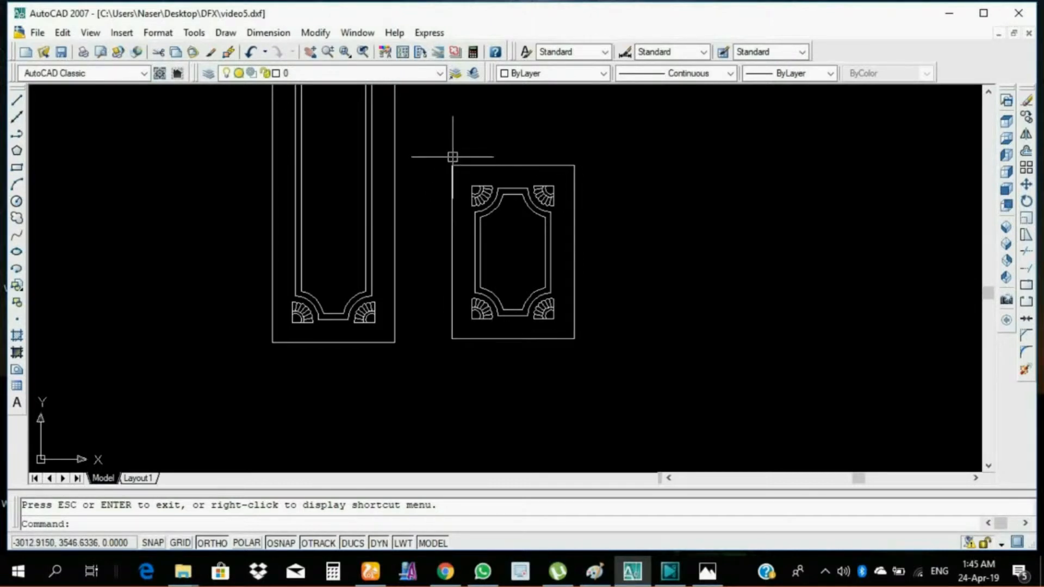
scroll(510, 157, "down", 2)
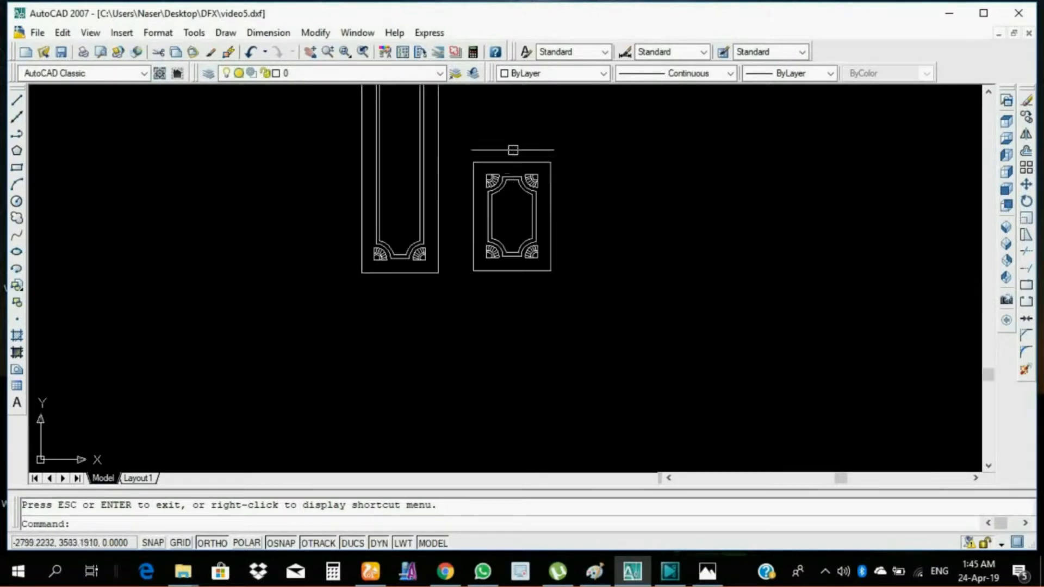
left_click(310, 52)
left_click_drag(638, 181, 640, 284)
left_click_drag(509, 169, 508, 198)
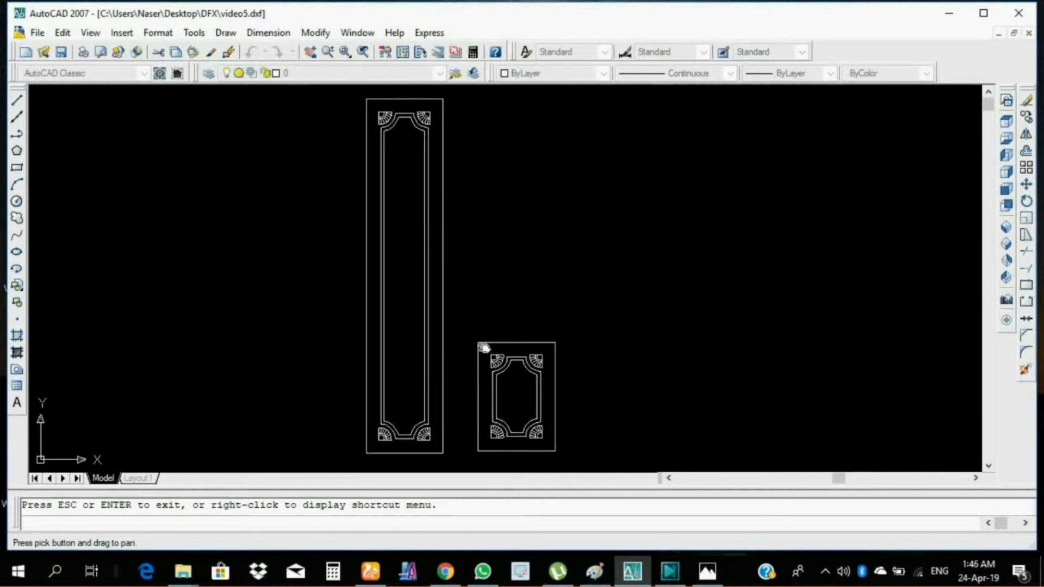
left_click_drag(498, 289, 466, 326)
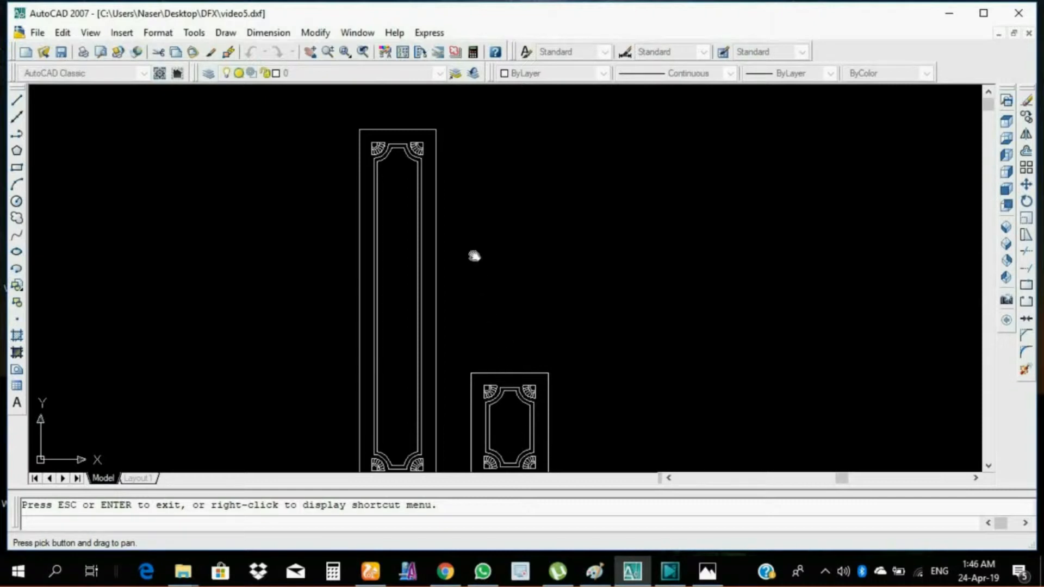
left_click_drag(463, 235, 458, 334)
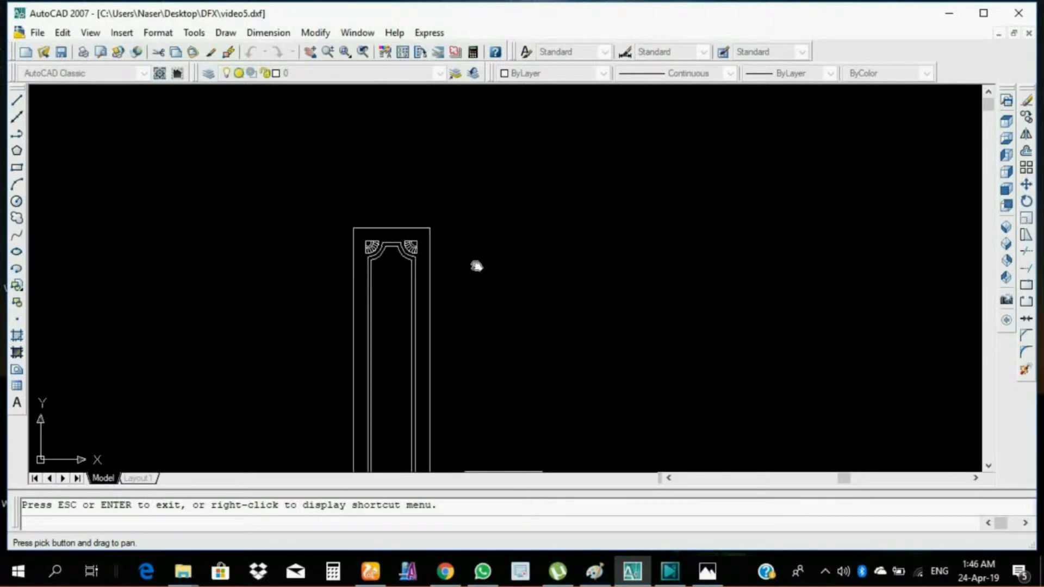
mouse_move(480, 250)
left_mouse_down()
mouse_move(484, 207)
mouse_move(506, 176)
left_mouse_up()
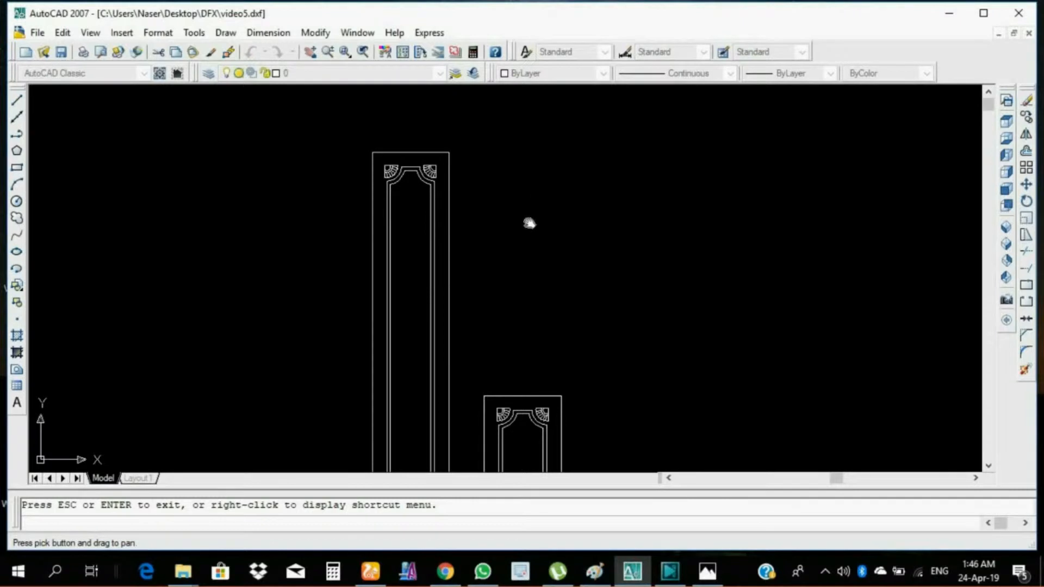
key("Escape")
scroll(531, 252, "down", 3)
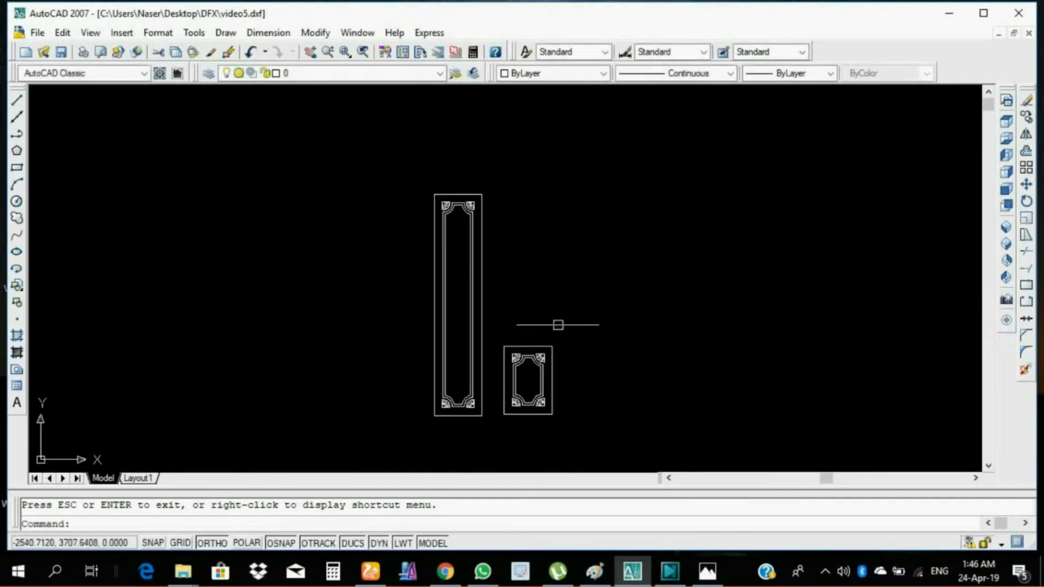
Step: Move the whole small panel from its lower-left corner to just above the tall panel, with Ortho turned off
left_click(500, 333)
left_click(557, 418)
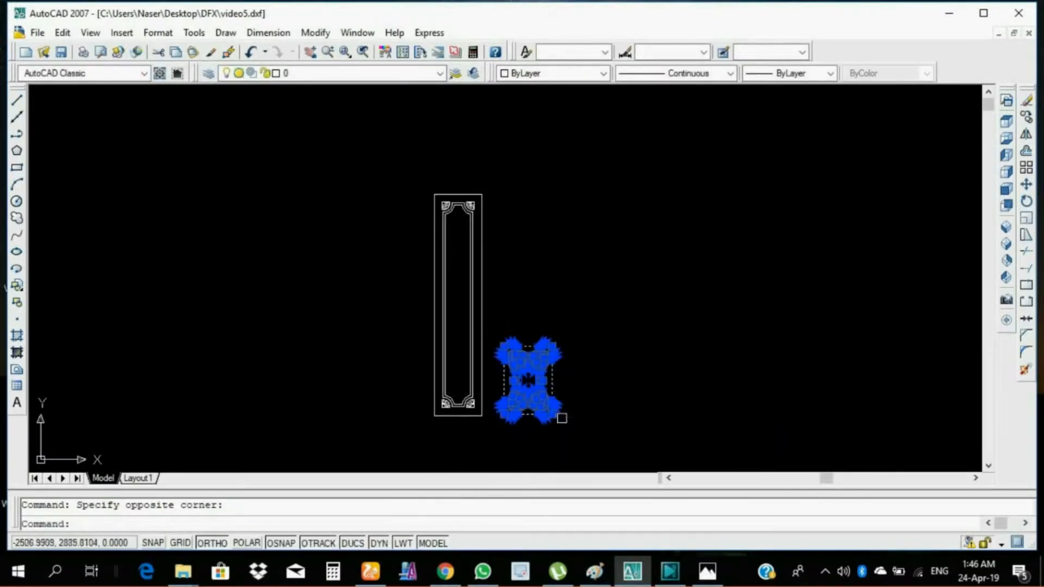
type("m")
key("Return")
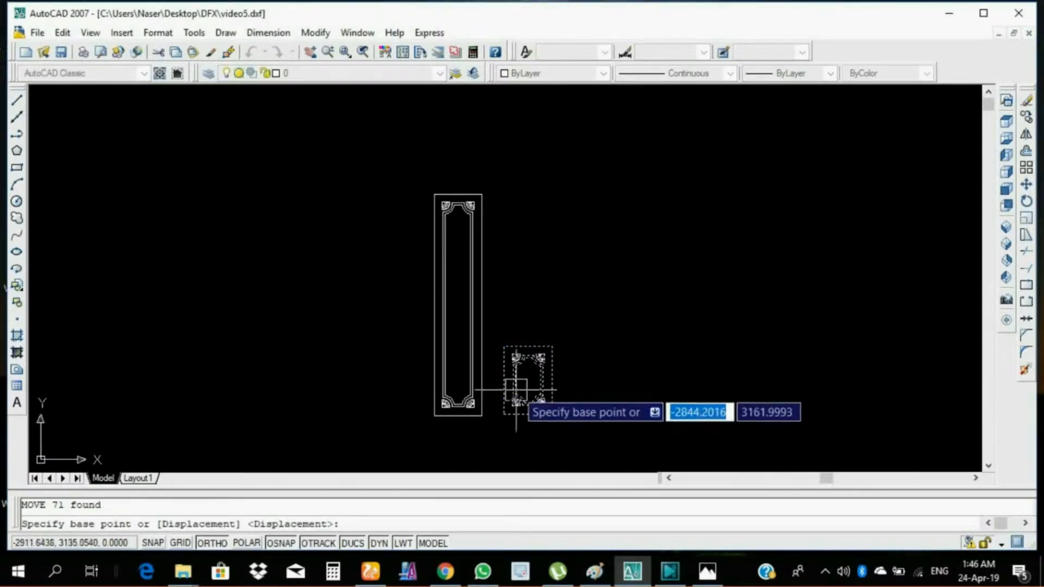
left_click(503, 414)
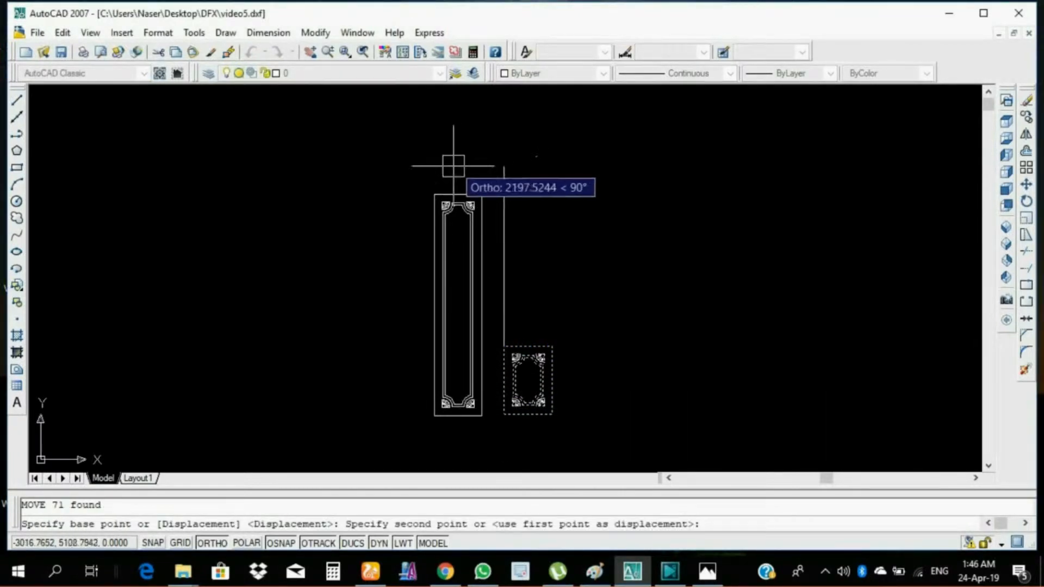
left_click(220, 543)
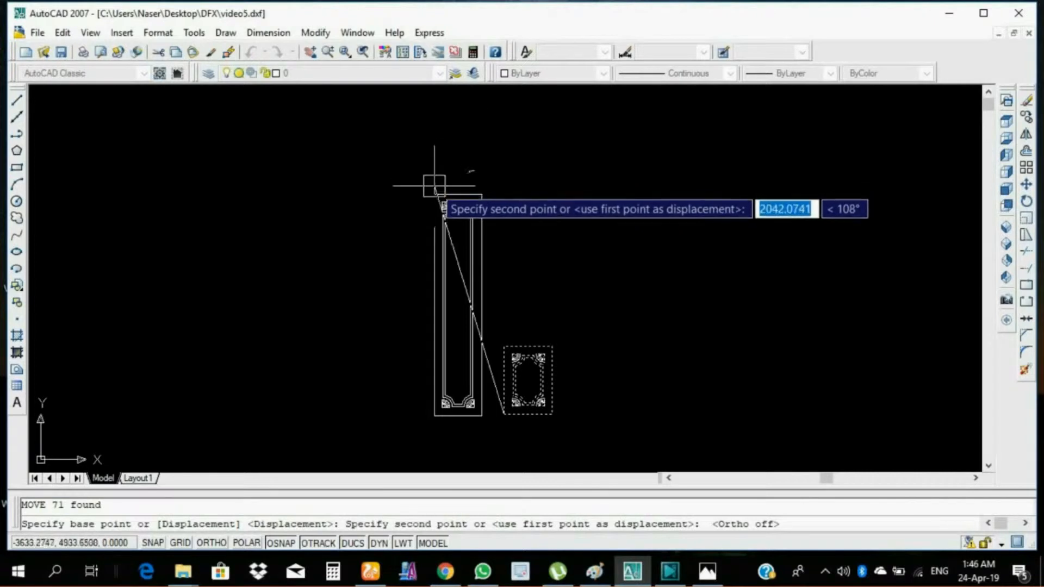
left_click(434, 180)
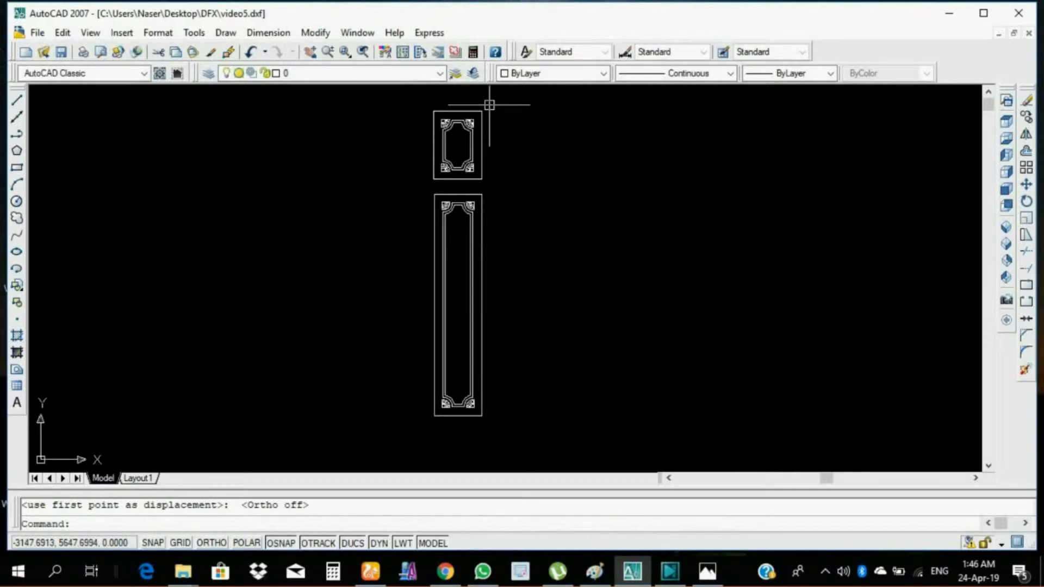
scroll(490, 106, "up", 3)
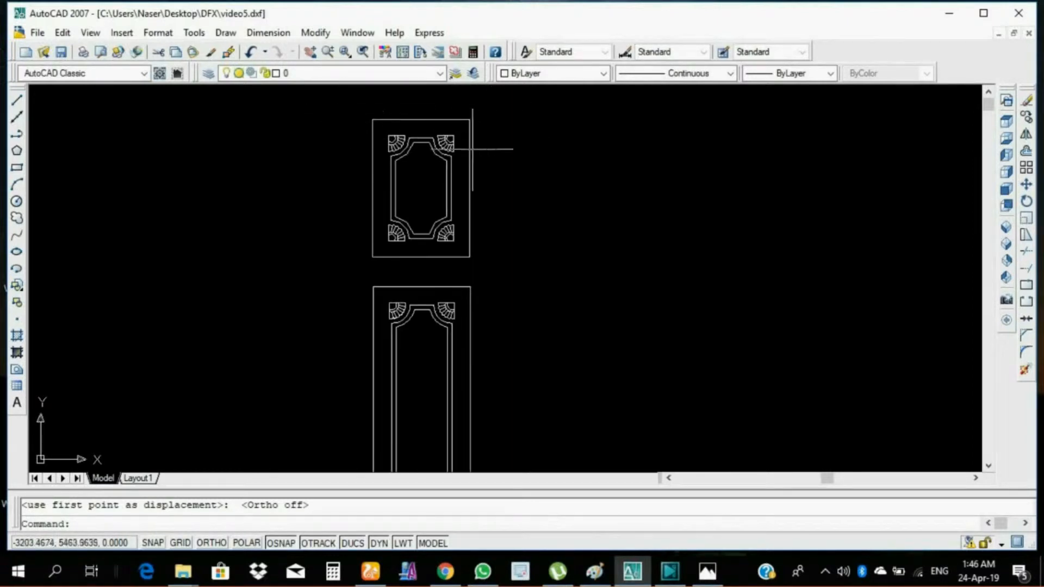
scroll(457, 282, "down", 4)
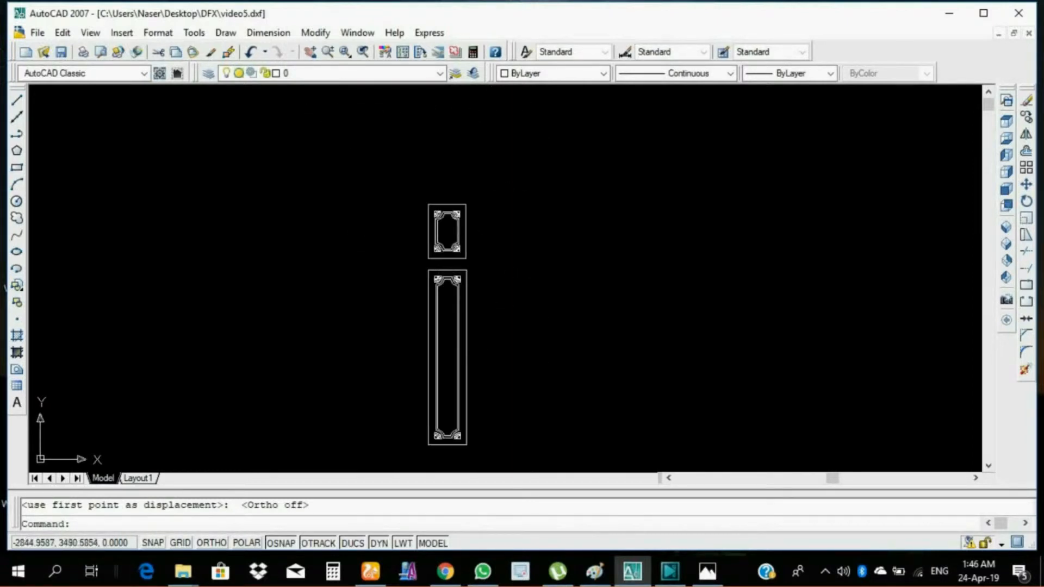
Step: Move the small panel from above the tall panel to beside its lower end, using the small panel's lower-right corner as base point
left_click(407, 188)
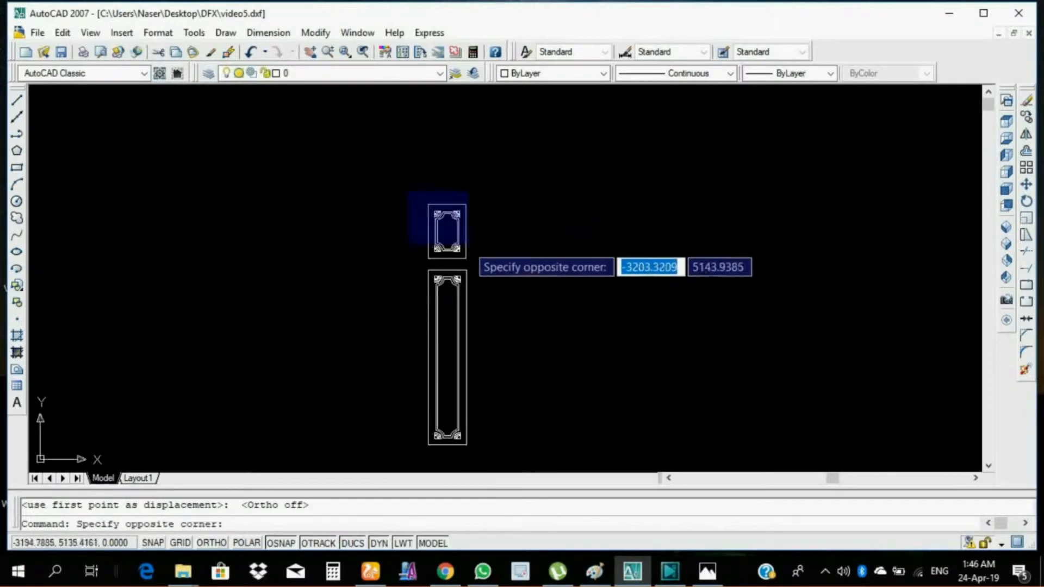
left_click(478, 264)
scroll(446, 285, "up", 4)
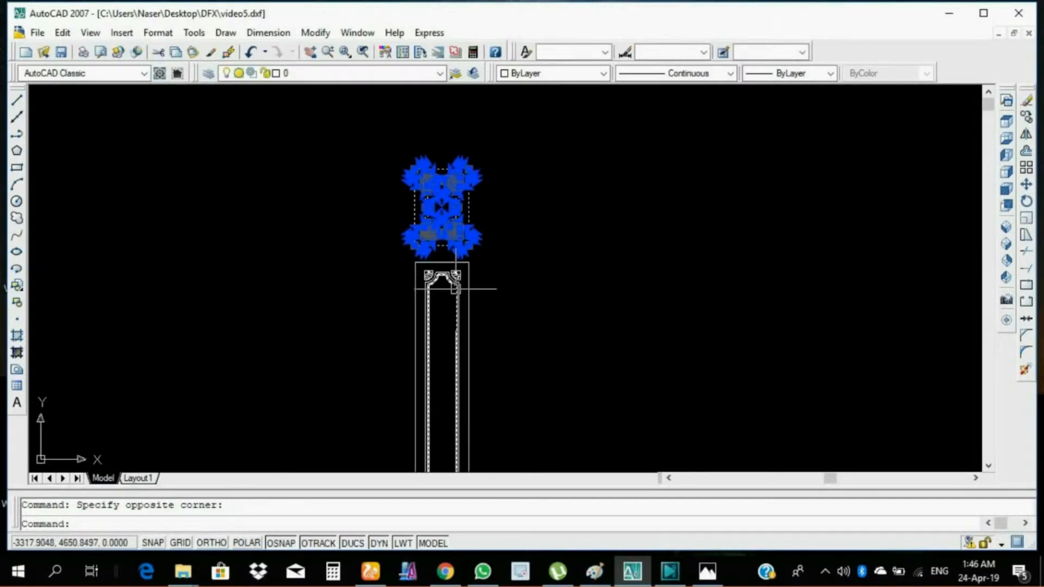
scroll(428, 256, "down", 4)
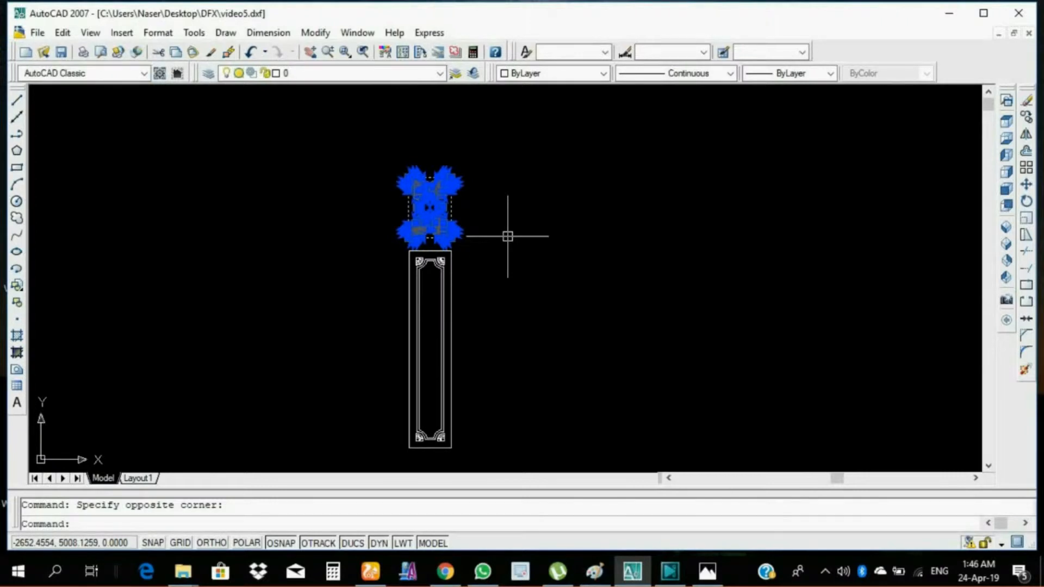
type("m")
key("Return")
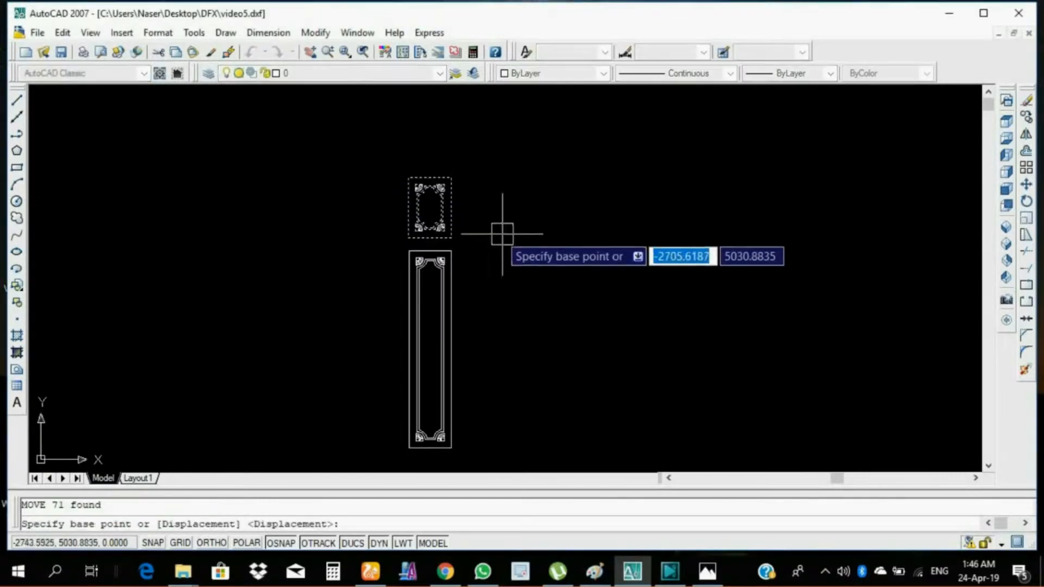
left_click(450, 238)
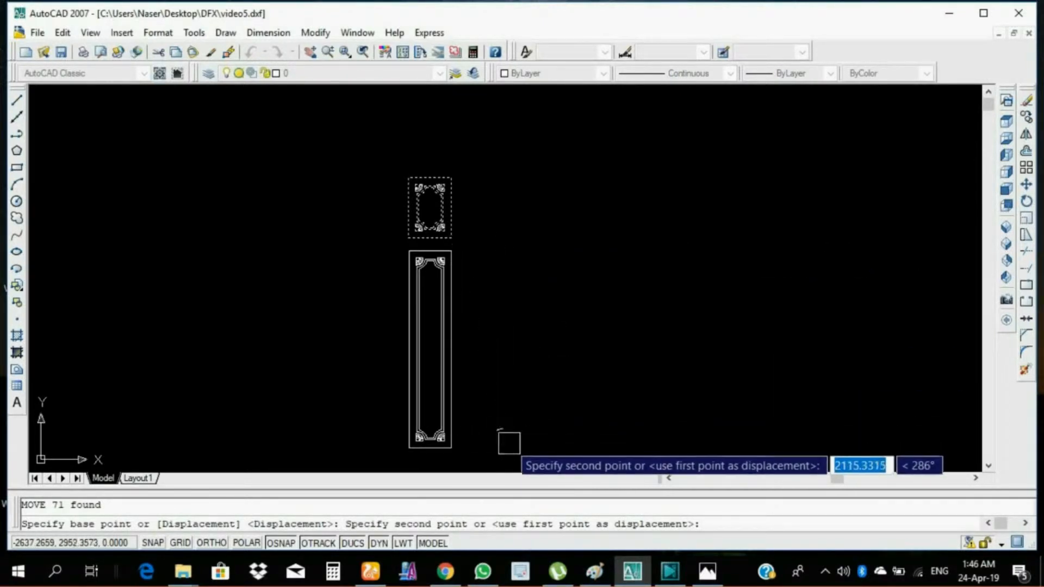
left_click(508, 445)
Step: Examine the tall and small panels side by side, including their outlines, inner frames and corner fans
scroll(556, 442, "up", 2)
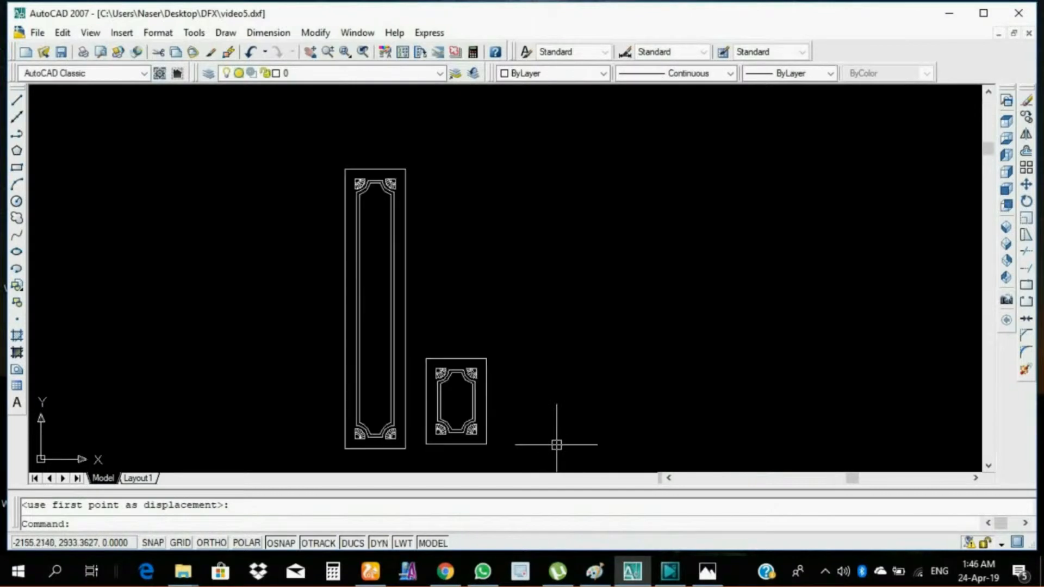
scroll(527, 445, "up", 2)
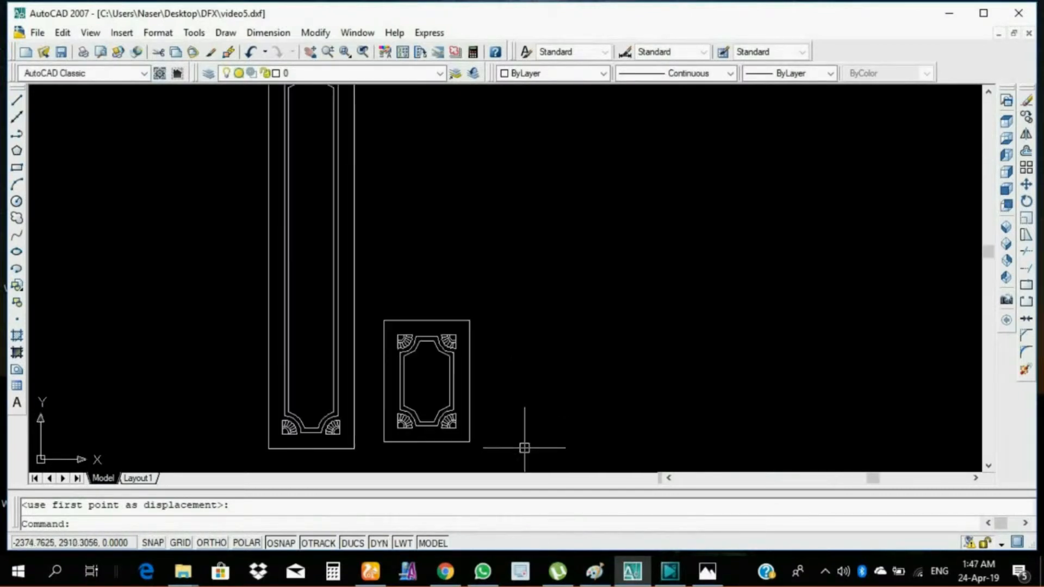
scroll(530, 409, "down", 2)
scroll(516, 429, "up", 2)
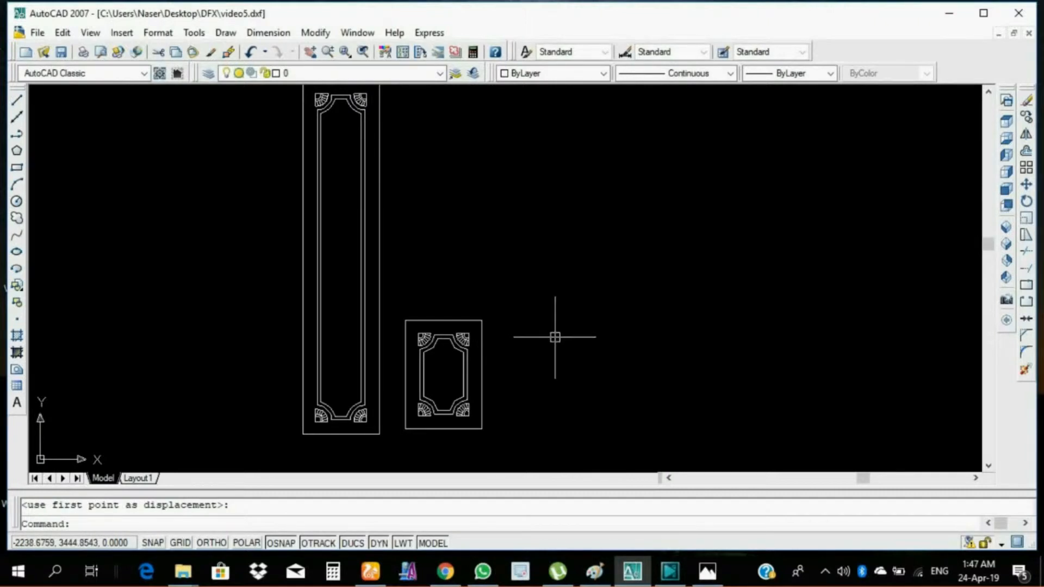
scroll(539, 252, "down", 2)
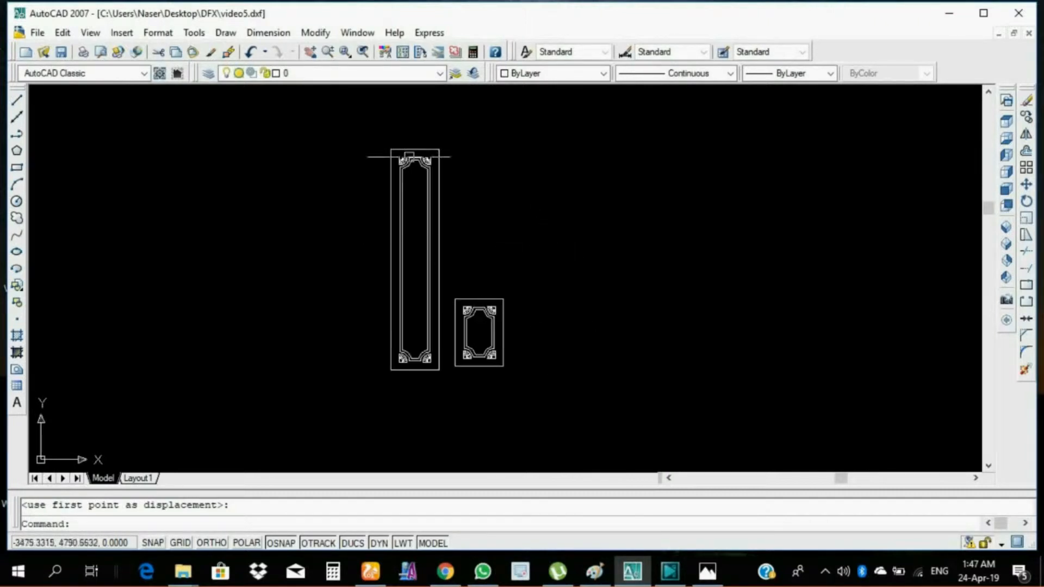
scroll(489, 193, "up", 1)
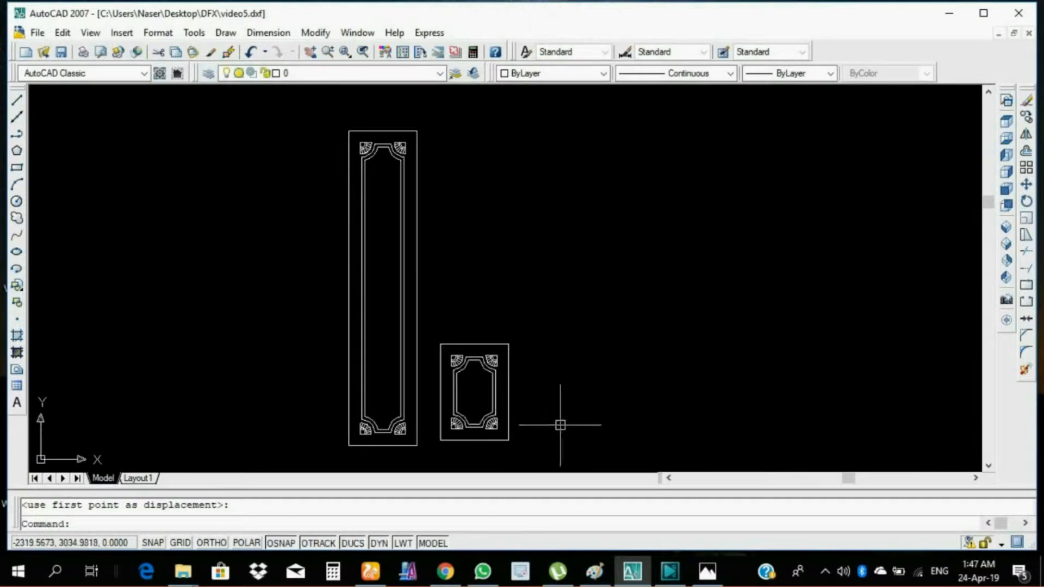
left_click(492, 441)
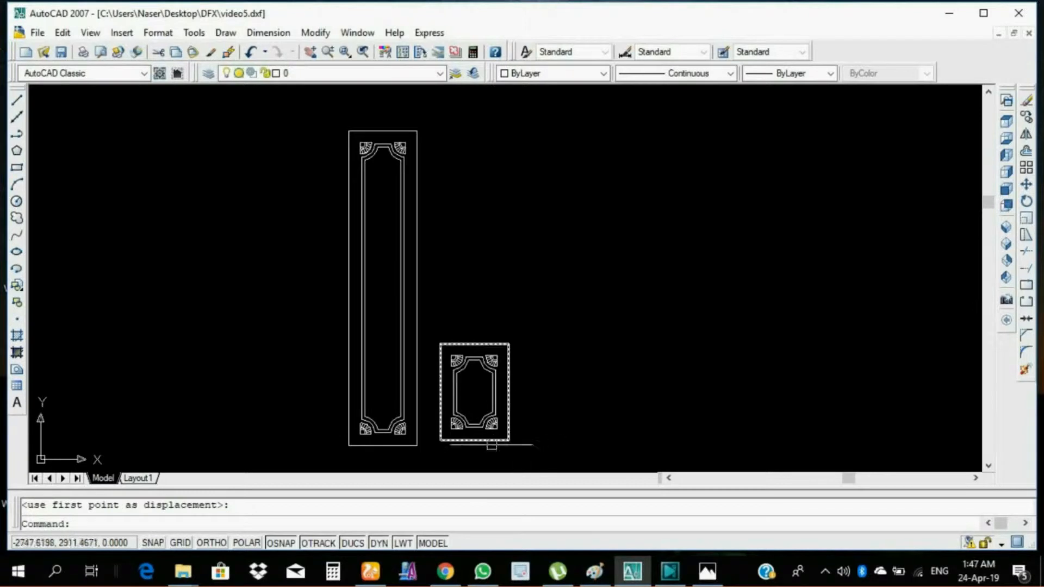
key("Escape")
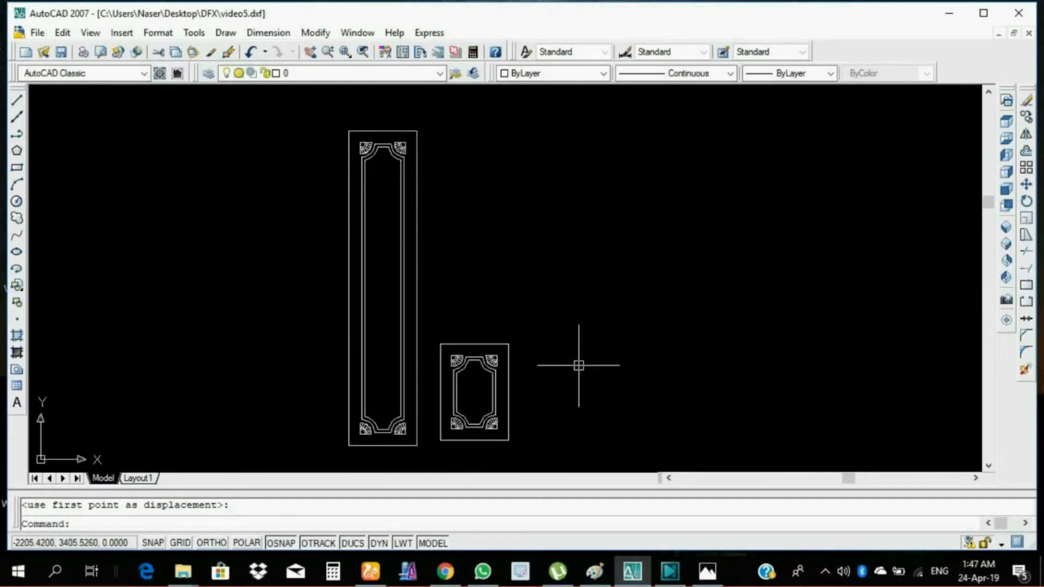
Step: Write both panels out with WBLOCK as "new blockkitchen cabnet.dxf" on the Desktop, retaining the originals, and show the desktop
left_click(307, 118)
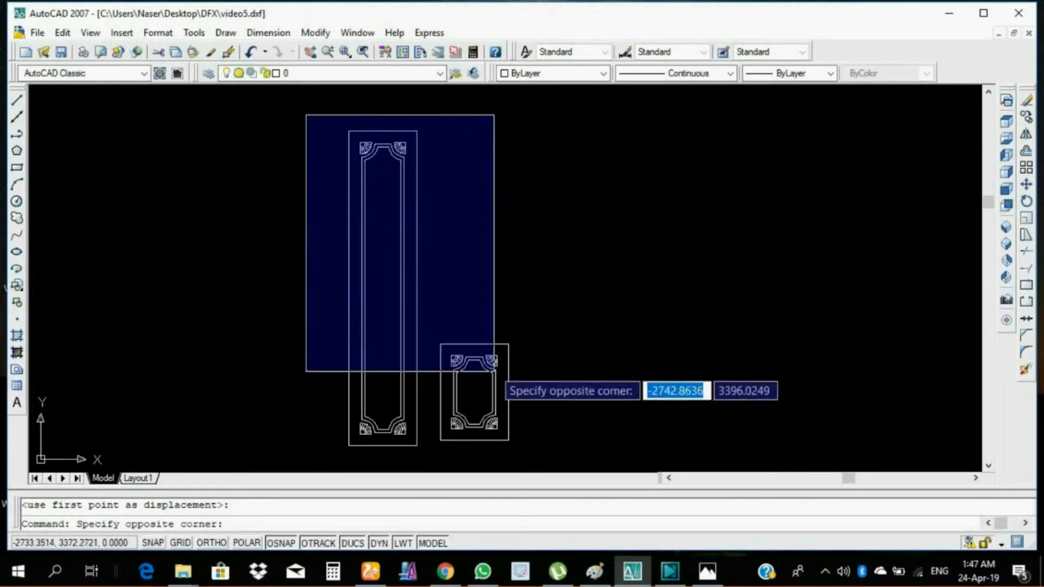
left_click(526, 454)
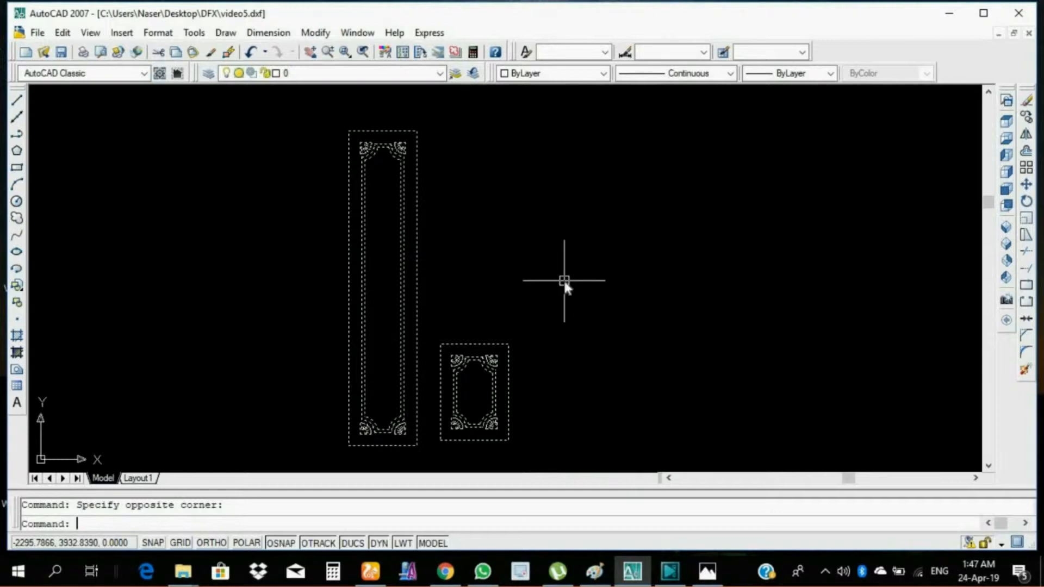
type("wblock")
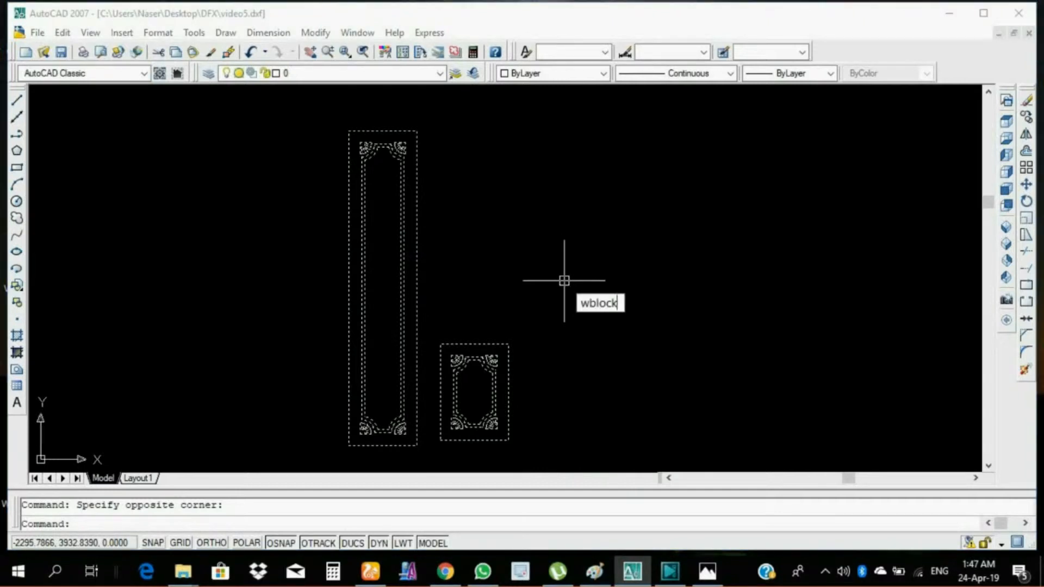
key("Return")
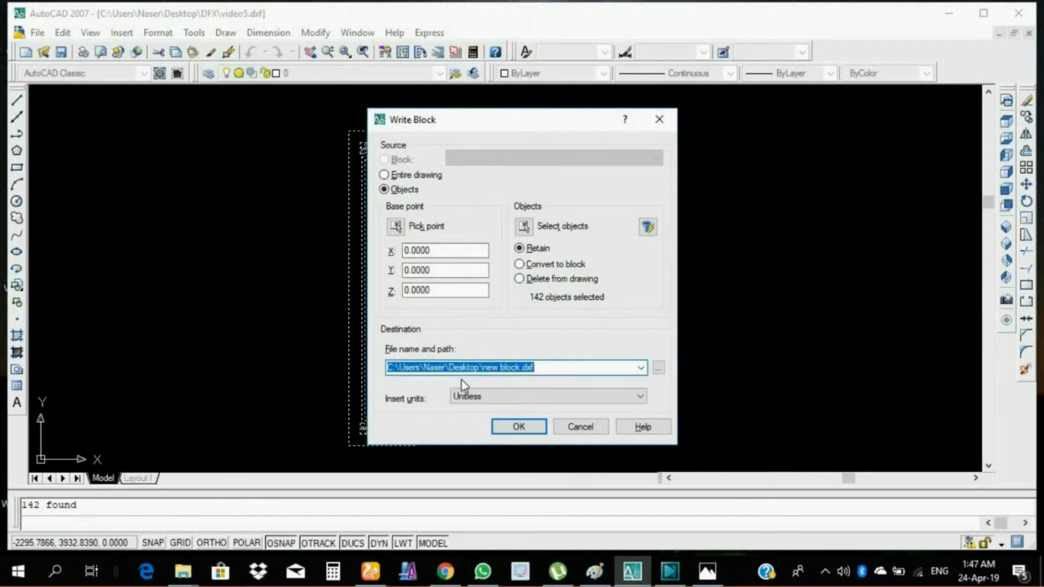
left_click(519, 369)
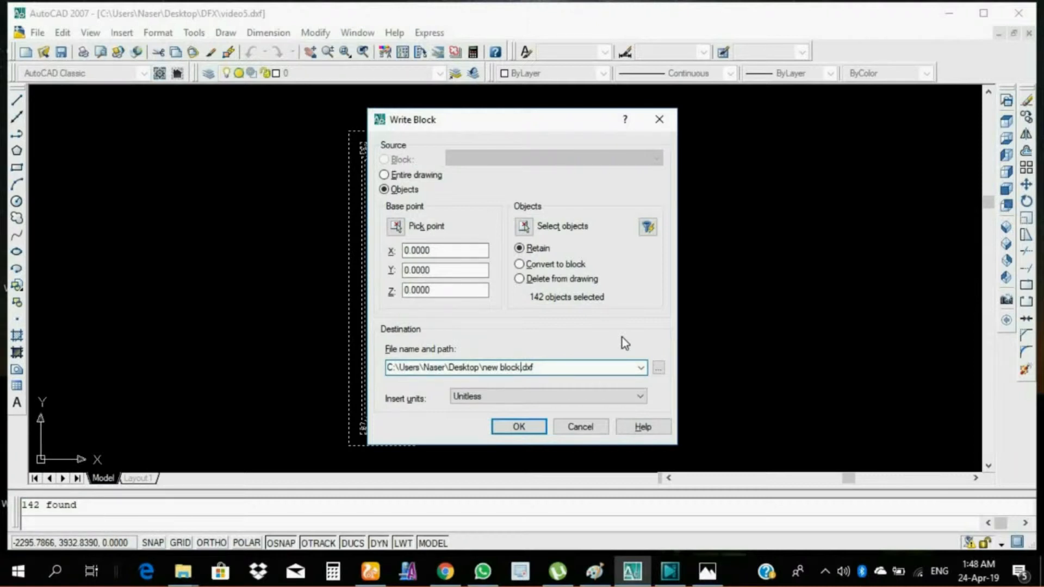
type("kitchen cabnet")
left_click(518, 428)
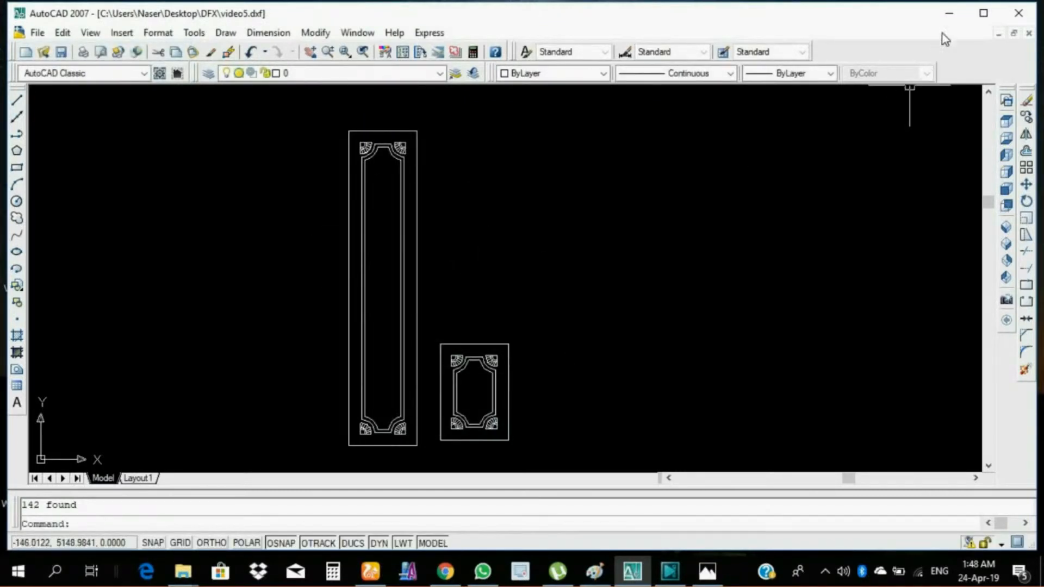
left_click(950, 14)
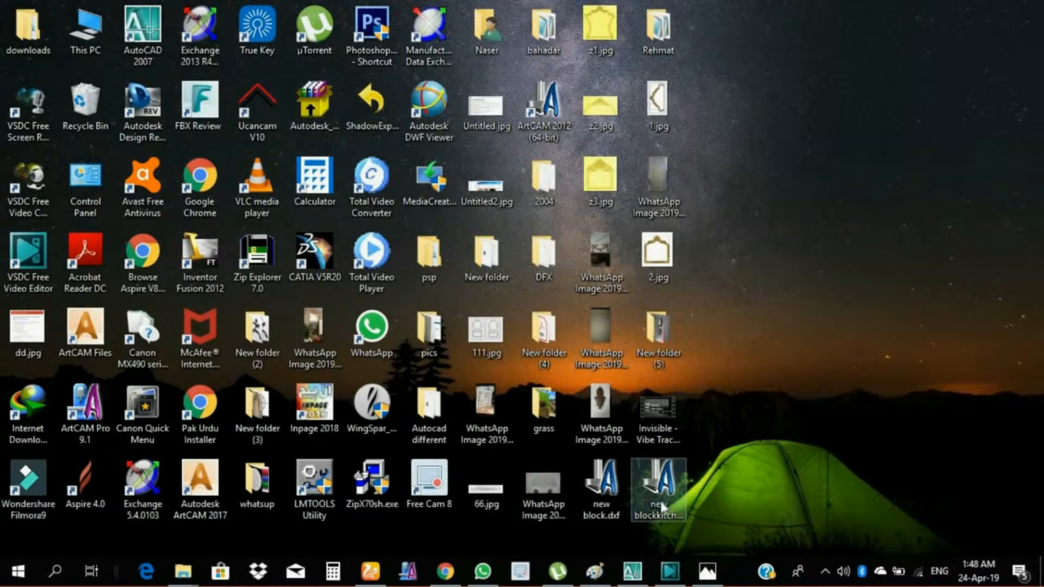
Step: Refresh the desktop, launch UCancam V10 and maximize its window
right_click(791, 280)
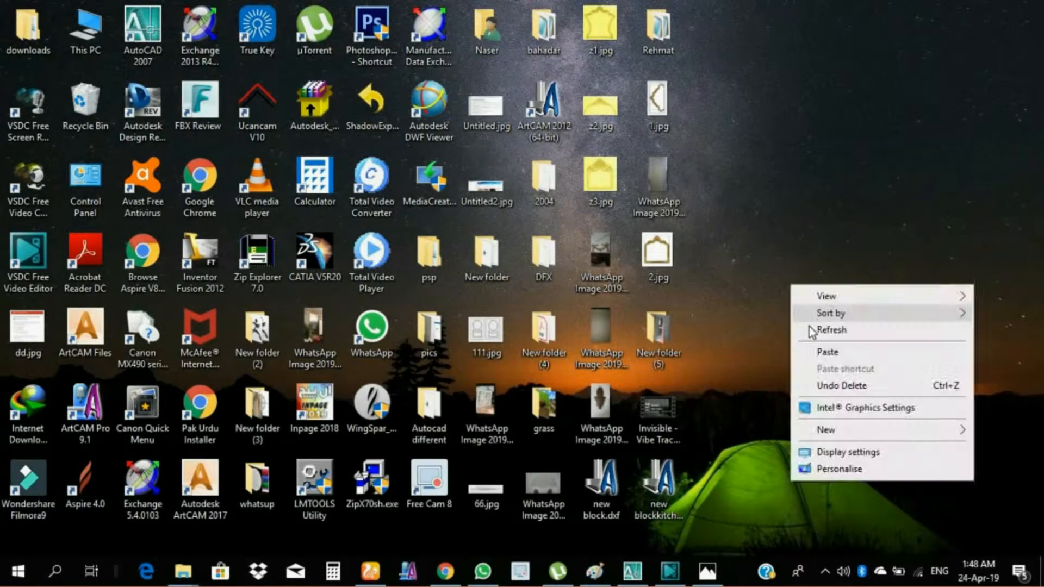
left_click(811, 330)
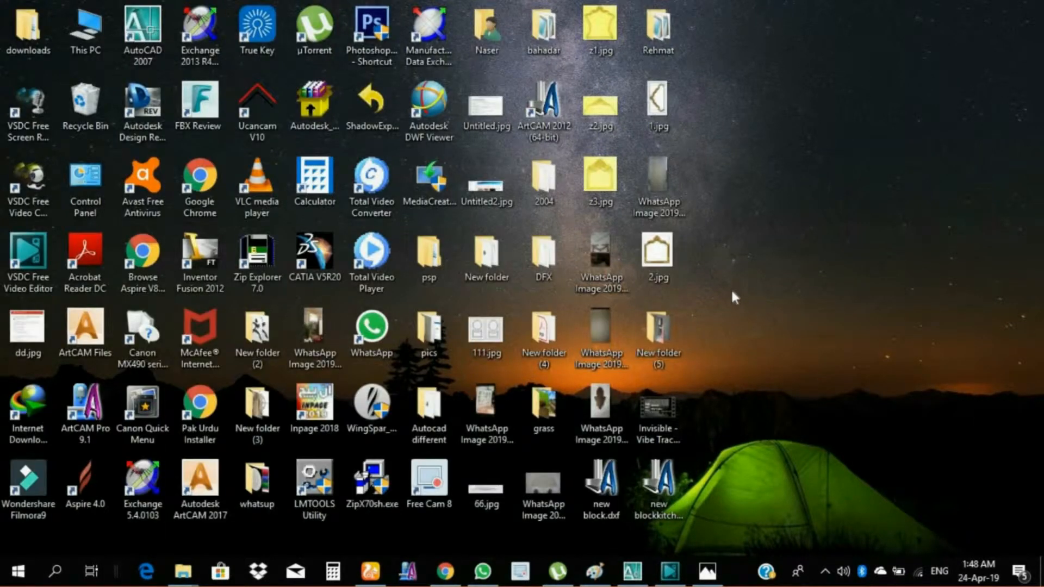
left_click(259, 106)
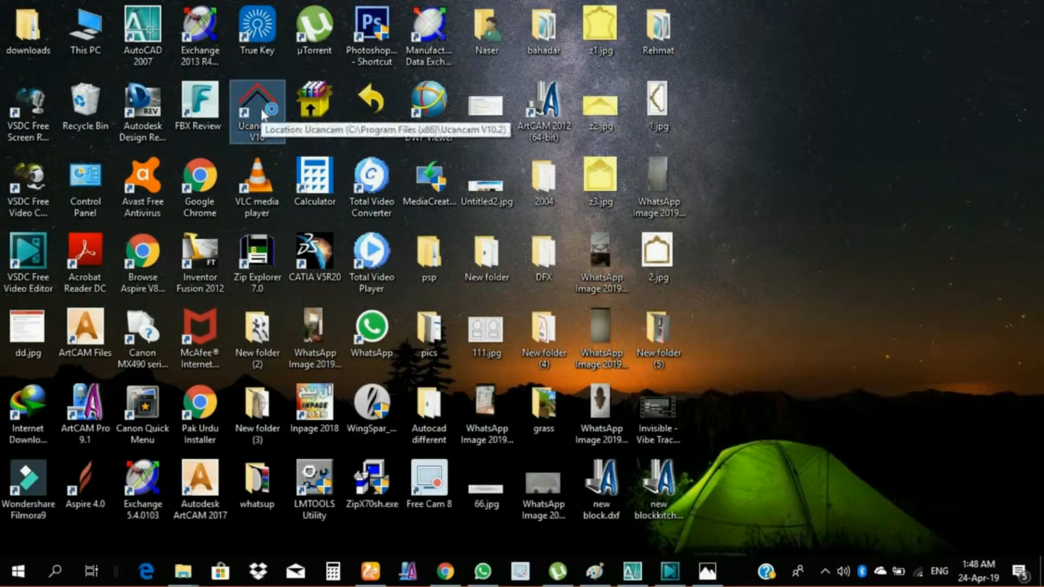
double_click(262, 113)
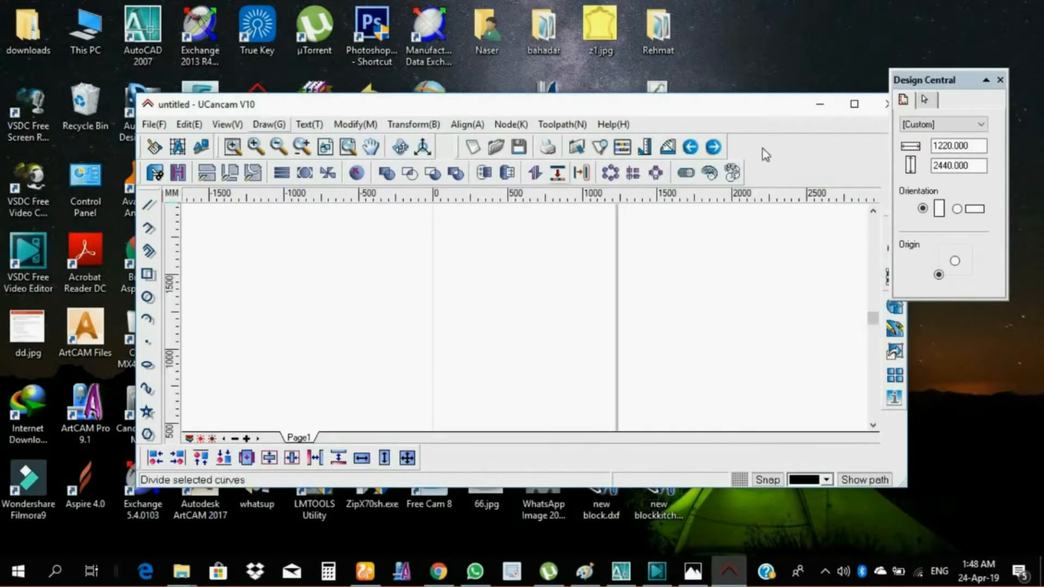
left_click(853, 105)
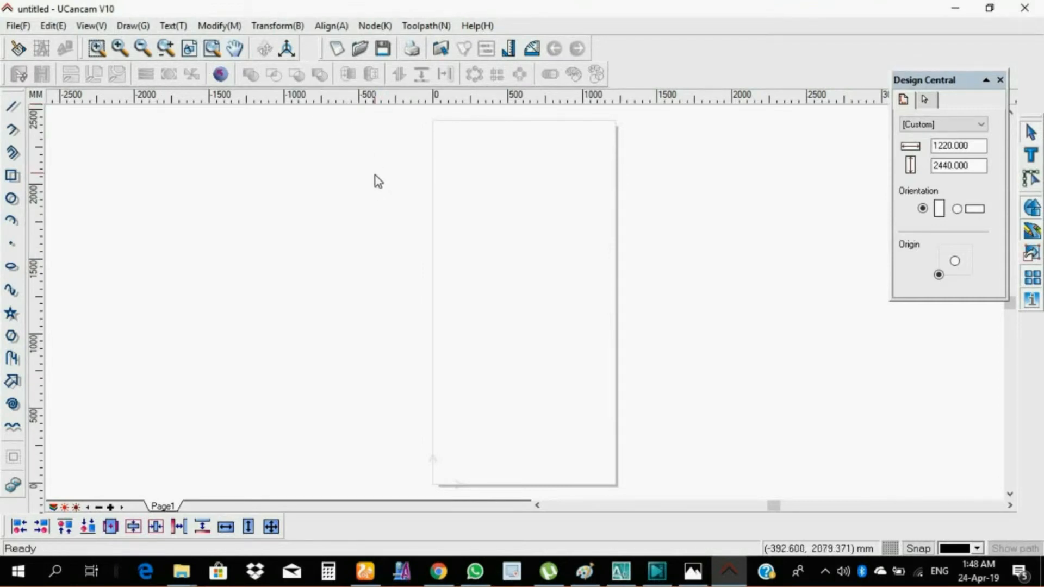
Step: Import the DXF file "new blockkitchen cabnet.dxf" from the Desktop in millimetres and place the panels inside the page near its lower-left corner
left_click(441, 52)
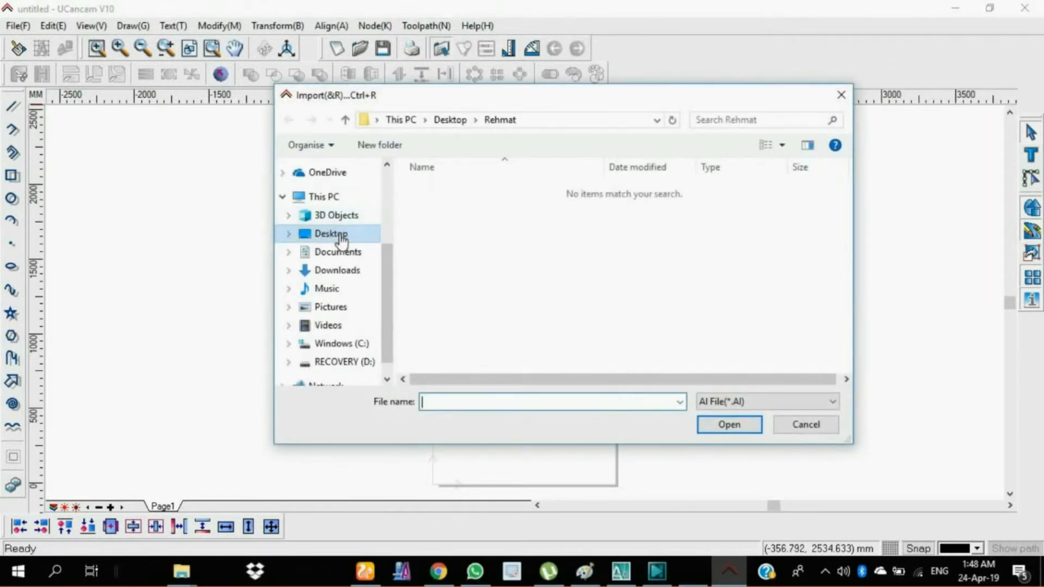
left_click(333, 234)
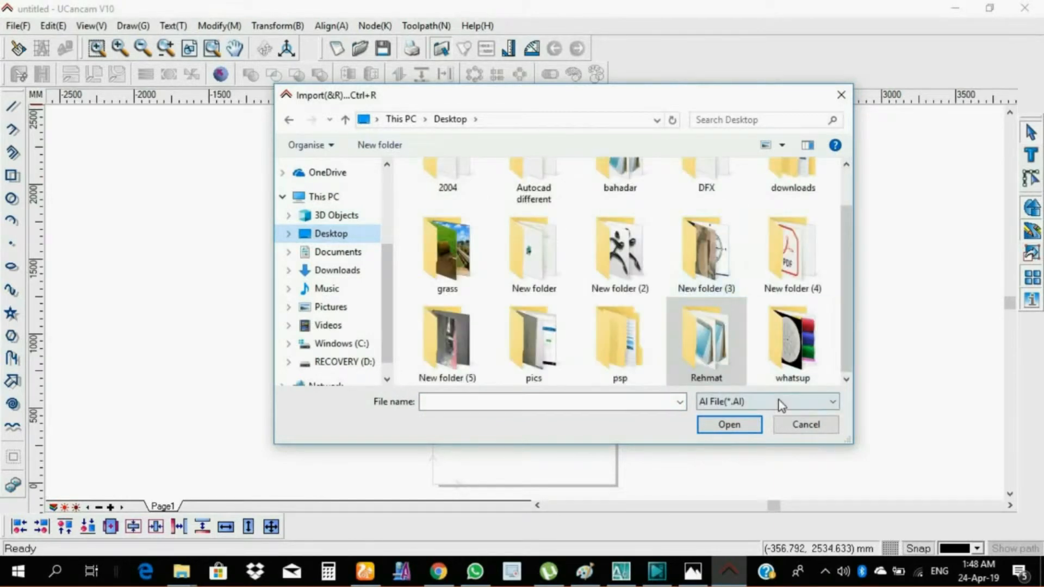
left_click(761, 402)
left_click(728, 428)
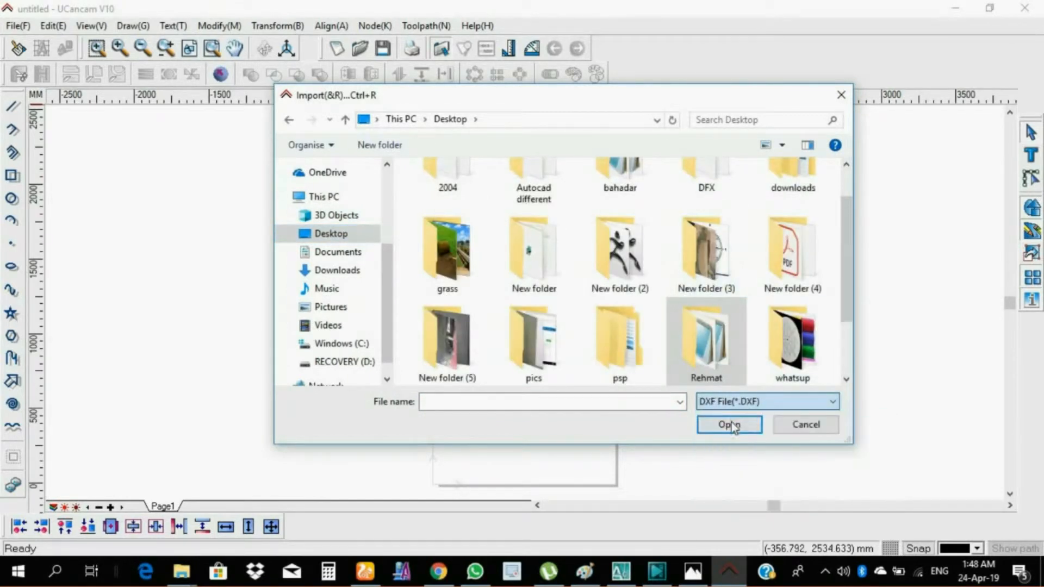
scroll(700, 334, "down", 2)
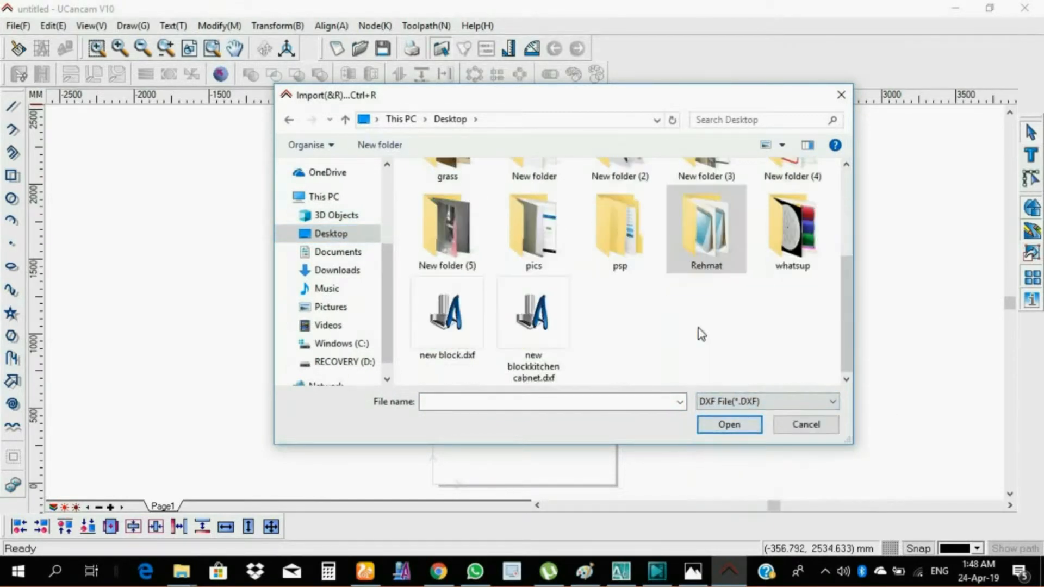
left_click(538, 339)
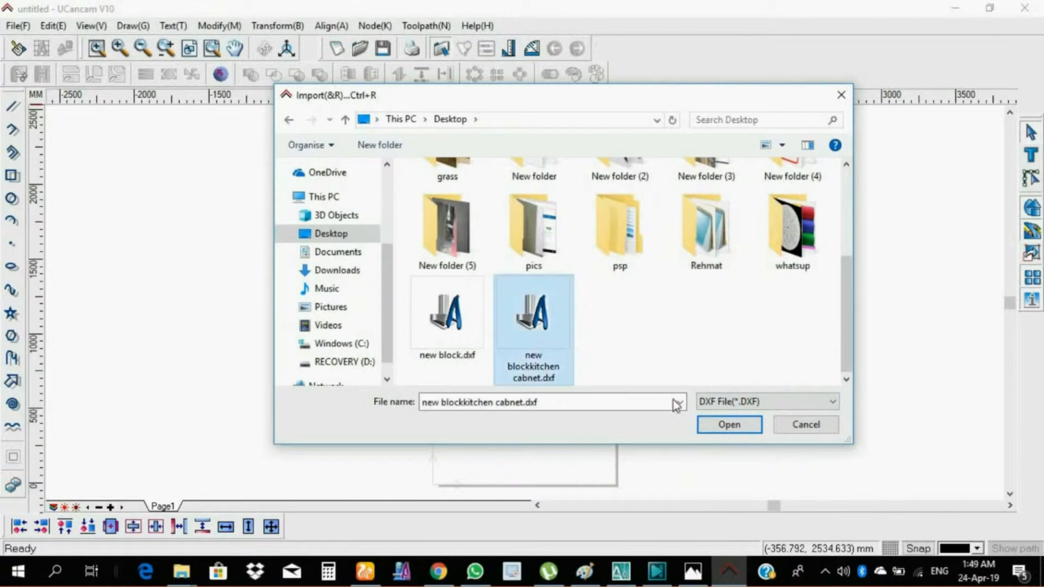
left_click(722, 425)
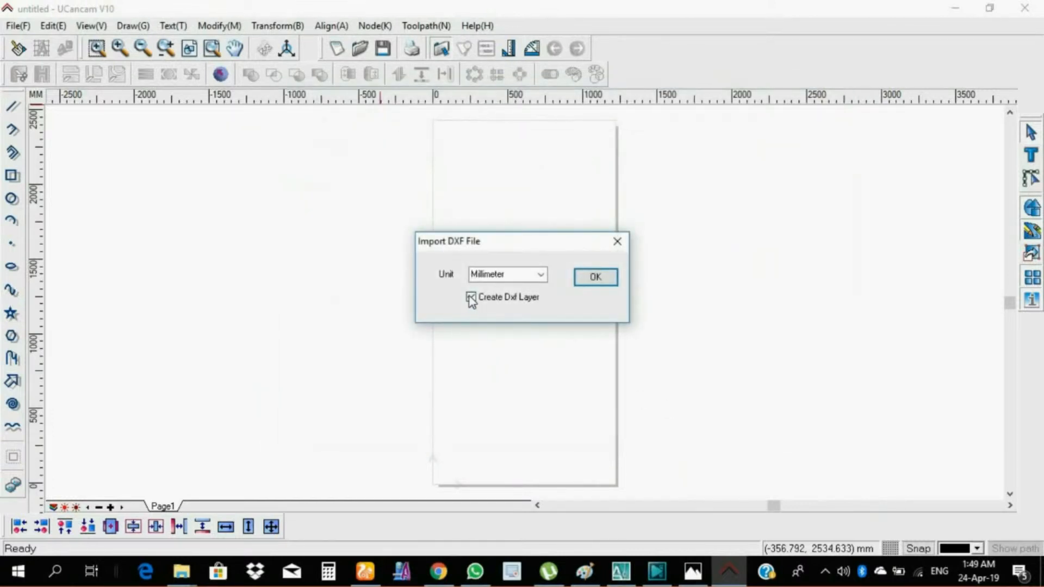
left_click(585, 279)
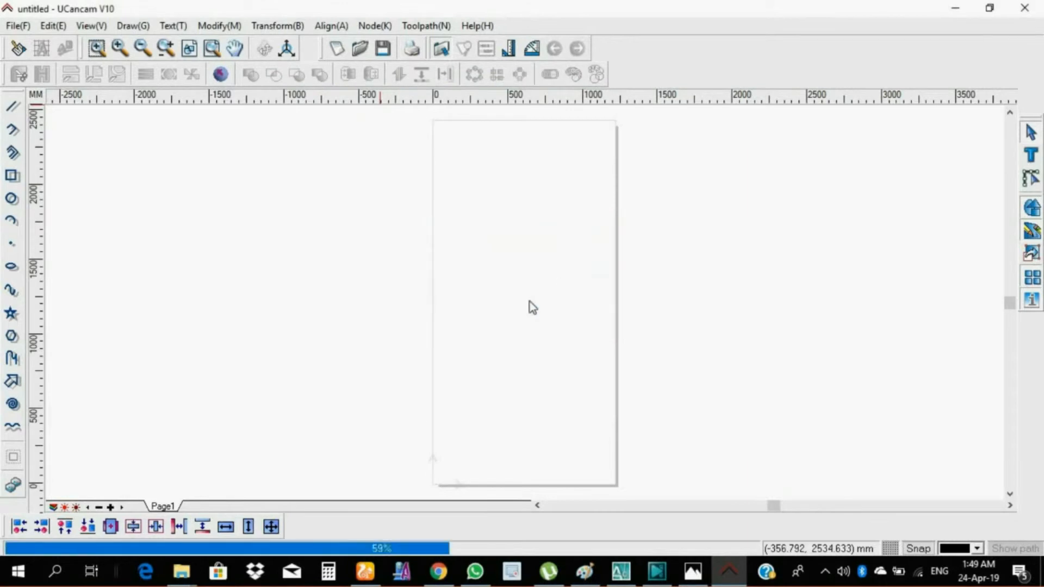
left_click(447, 449)
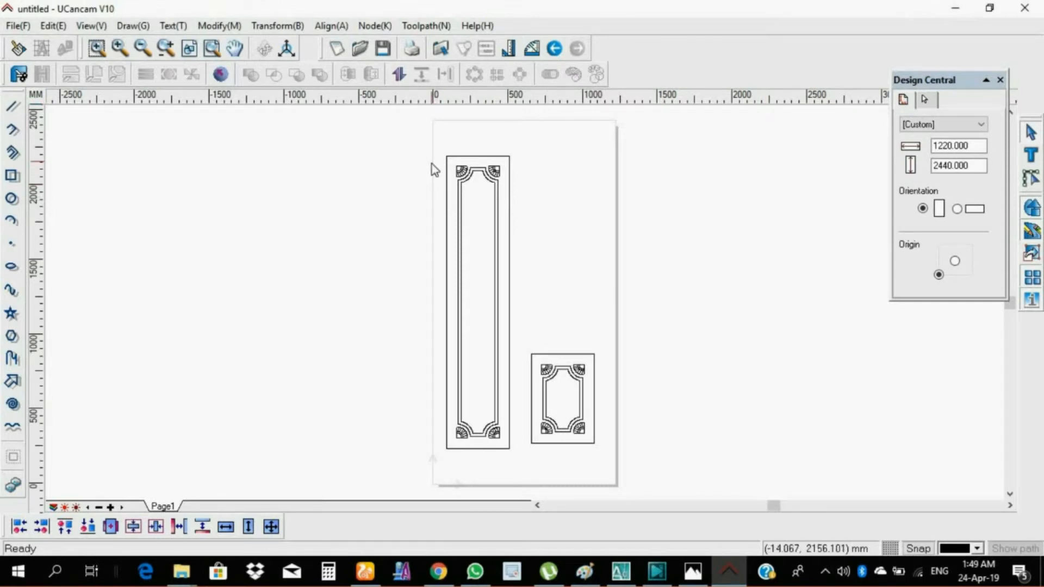
Step: Group the tall panel's corner fans with its outer inner-frame line, leaving the innermost frame line out of the selection
left_click_drag(429, 162, 492, 223)
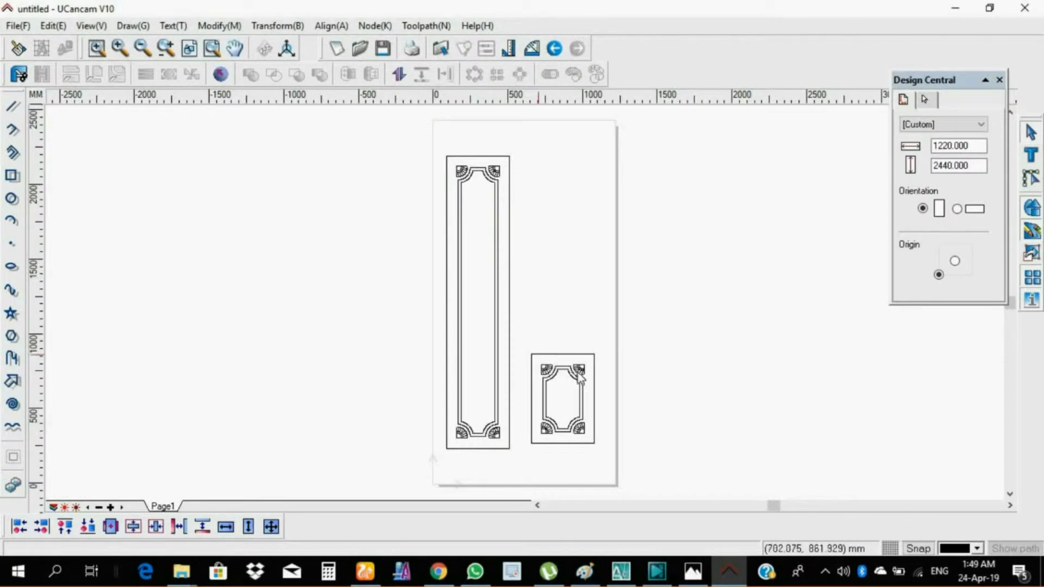
left_click_drag(426, 164, 522, 450)
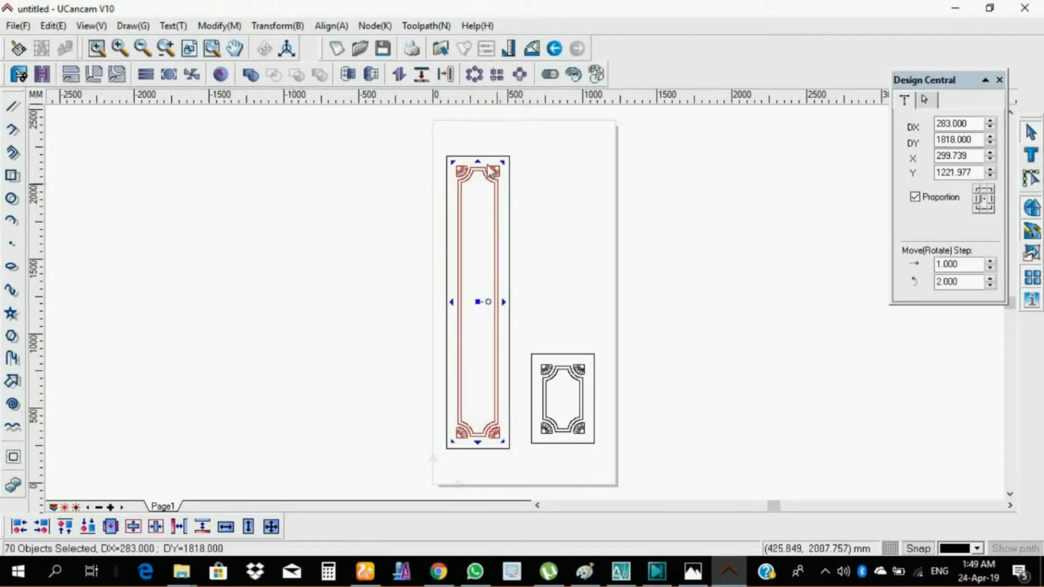
scroll(491, 214, "up", 2)
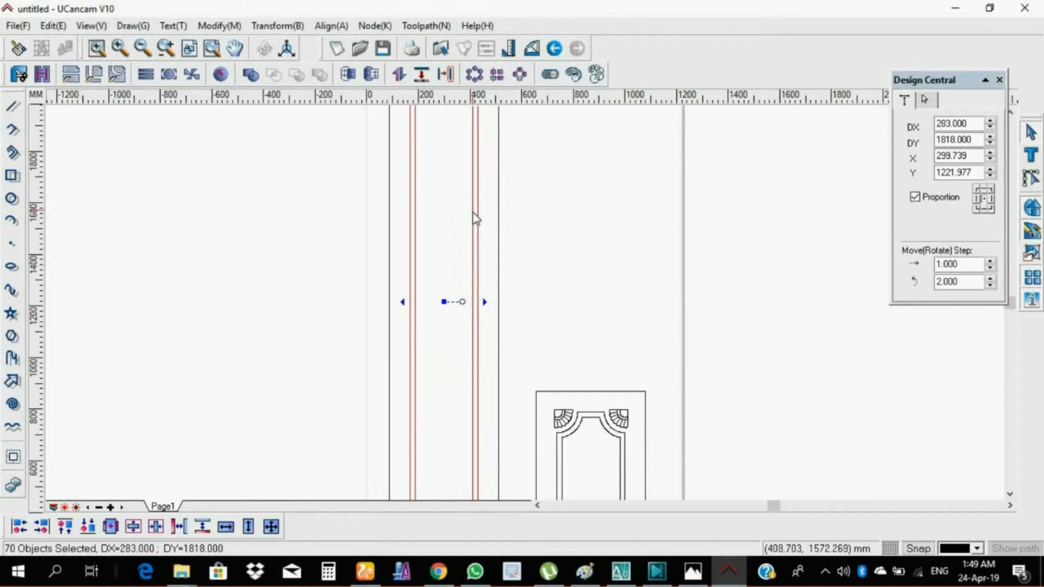
left_click(473, 213, "shift")
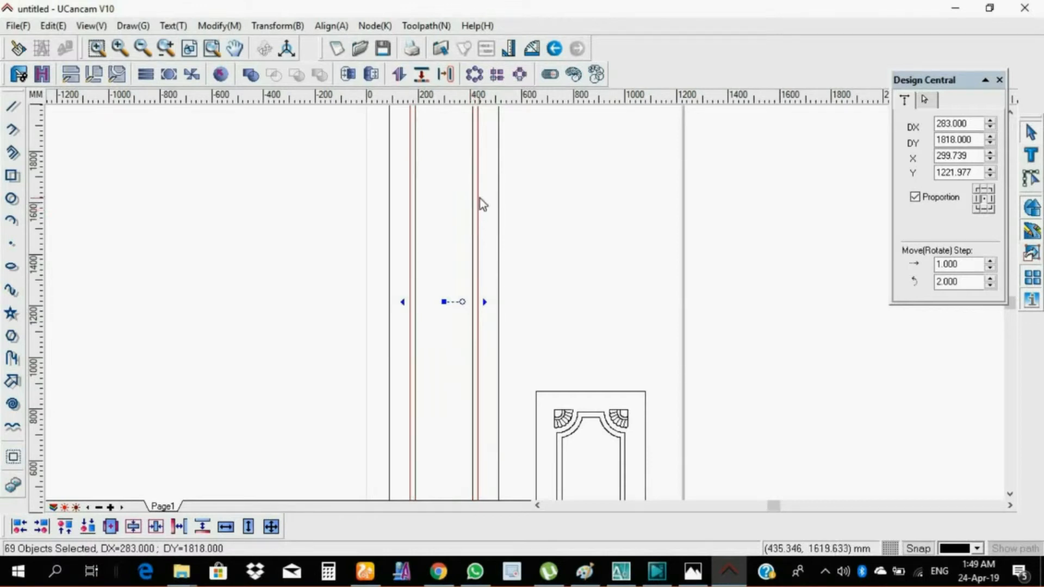
scroll(480, 200, "down", 1)
scroll(464, 139, "down", 1)
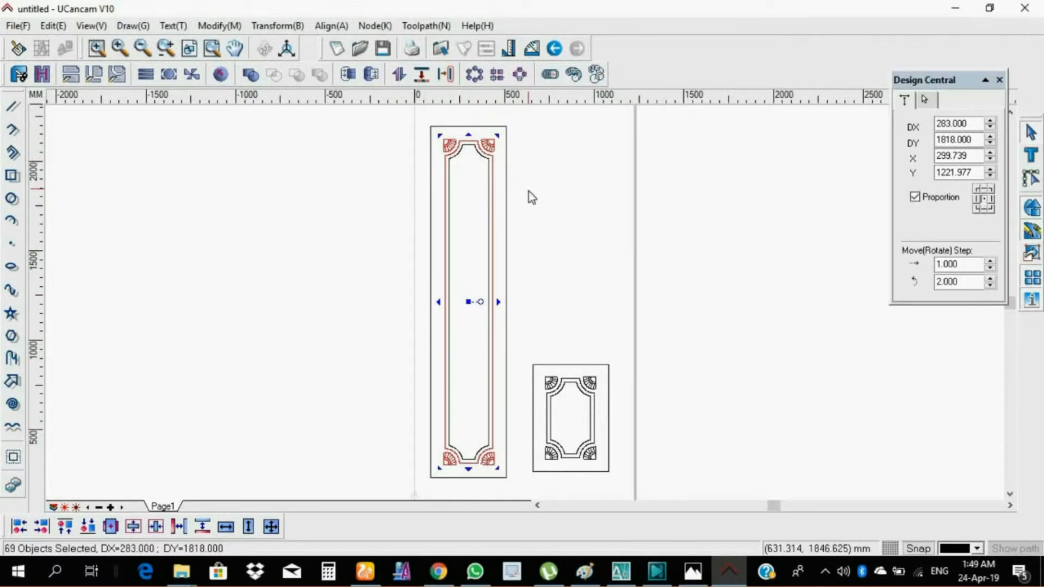
left_click(563, 192)
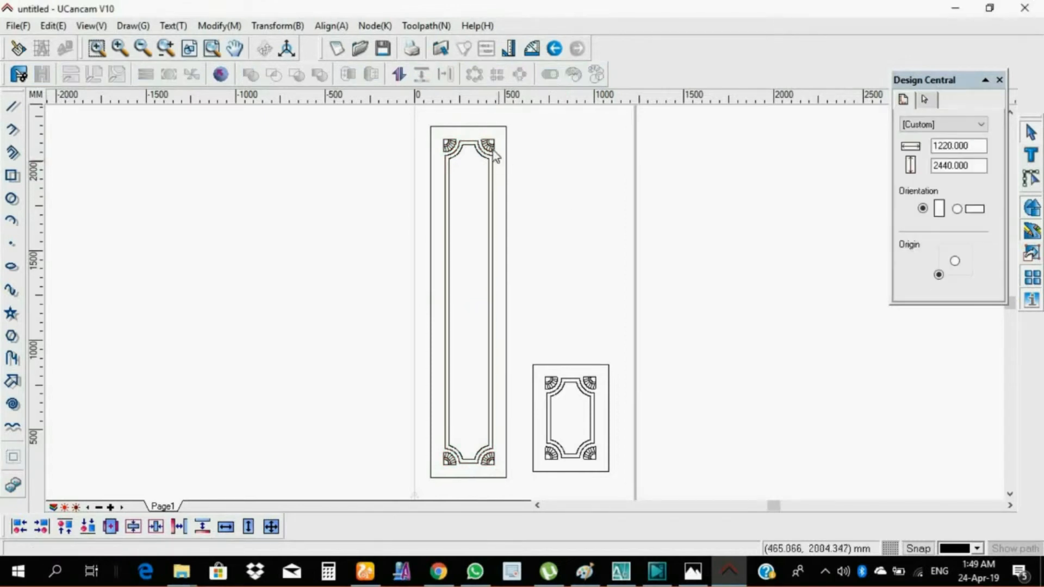
Step: Check that the tall panel's fan group and innermost frame line select separately, and reselect the fan group
left_click(495, 152)
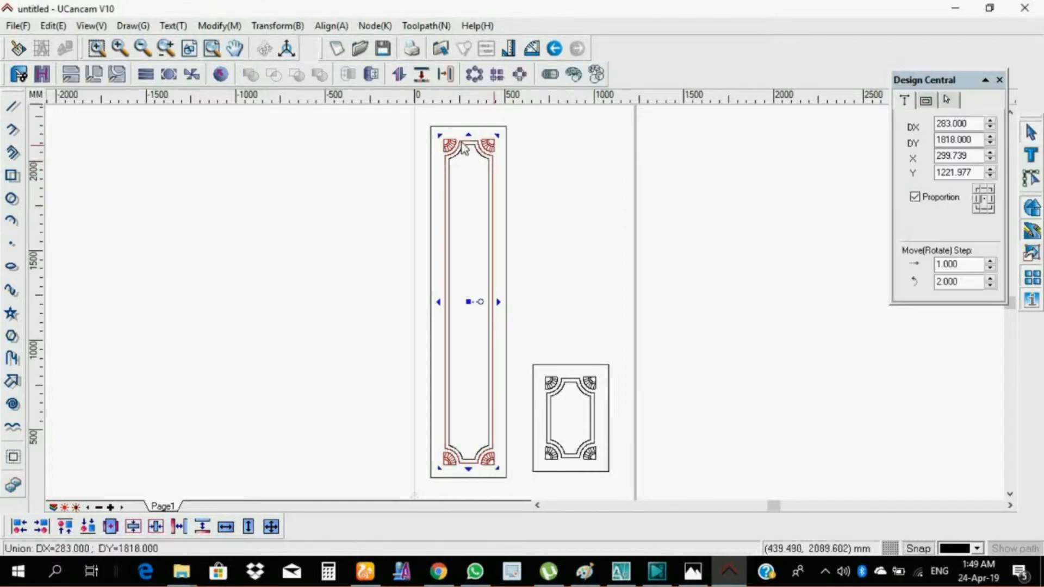
left_click(487, 186)
left_click(487, 188)
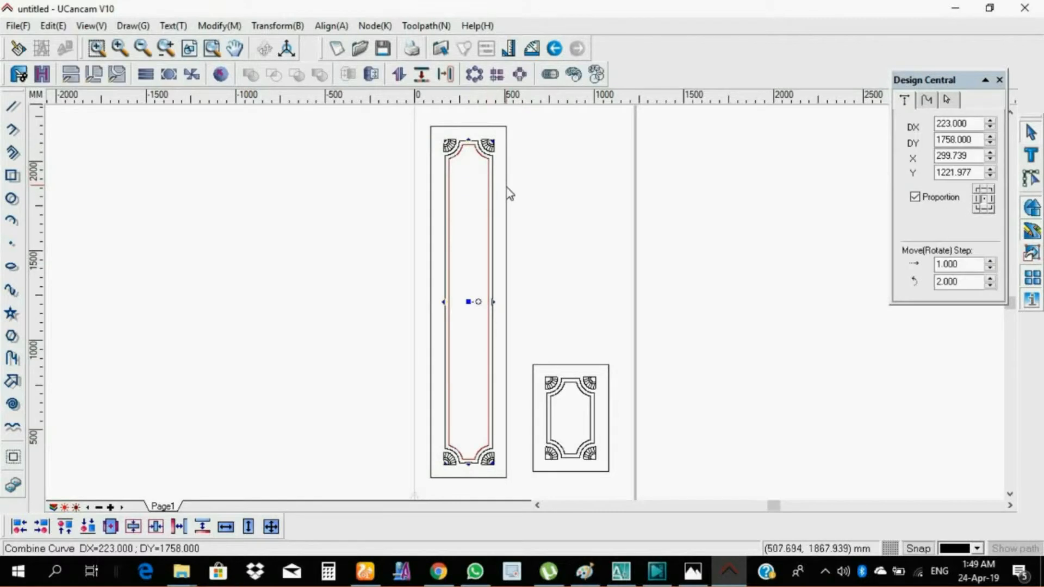
left_click(534, 184)
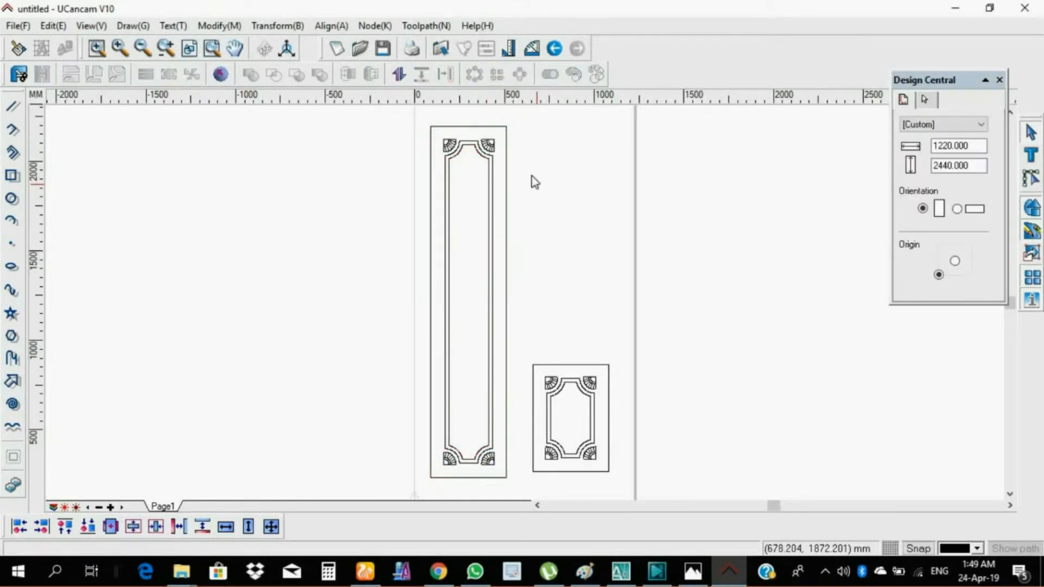
left_click(494, 152)
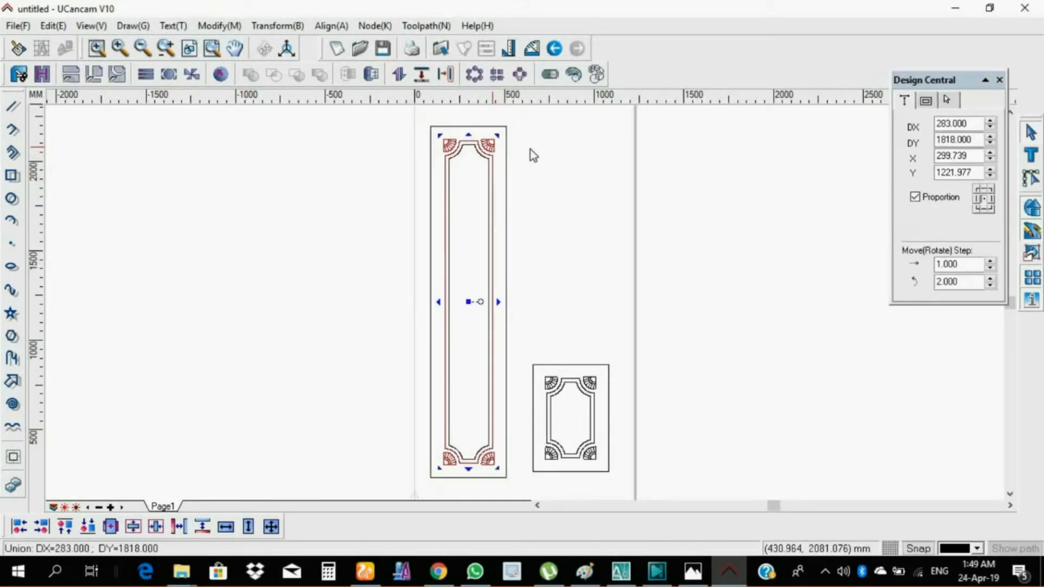
left_click(432, 27)
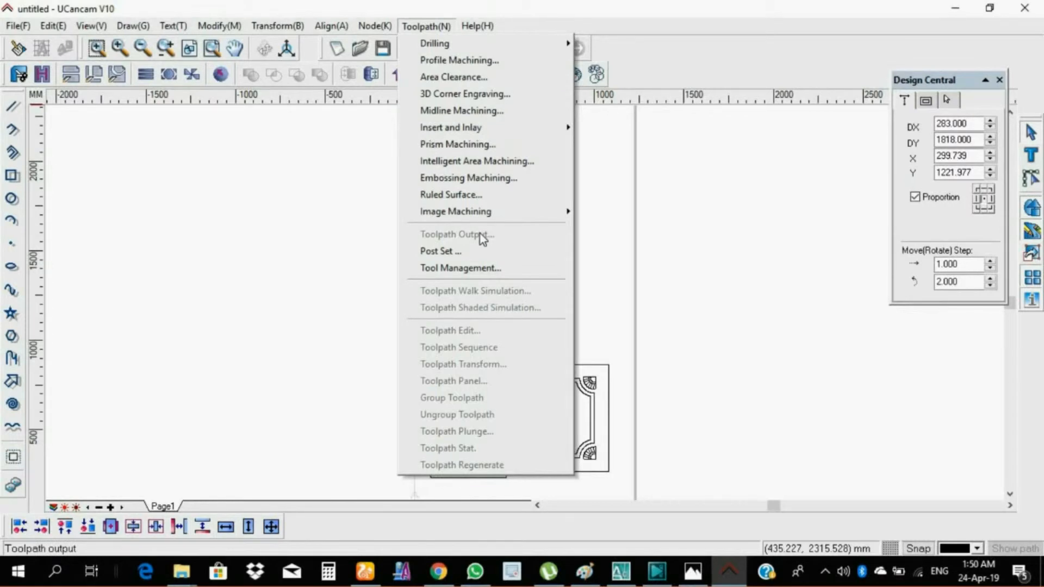
left_click(671, 189)
left_click(956, 9)
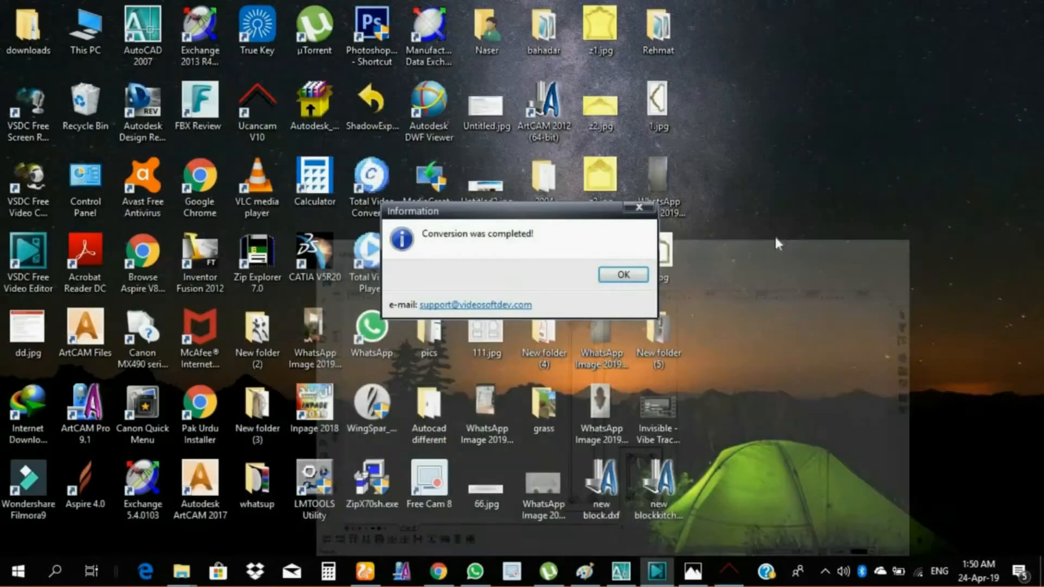
left_click(623, 275)
left_click(729, 572)
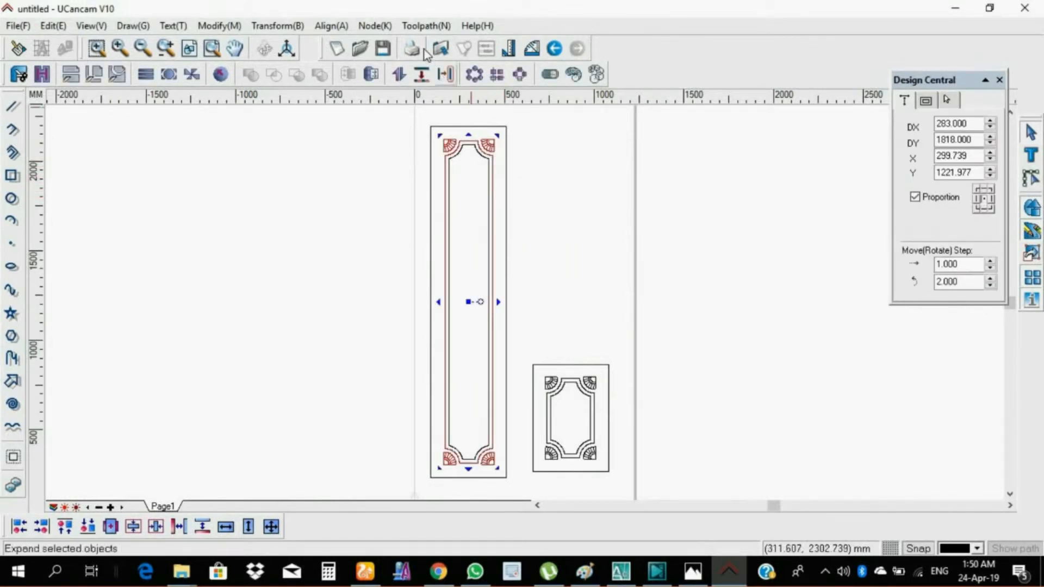
Step: Create a profile machining toolpath on the selected group's lines, with total depth 5 and the Conical D0.30 A45 H10 tool
left_click(426, 26)
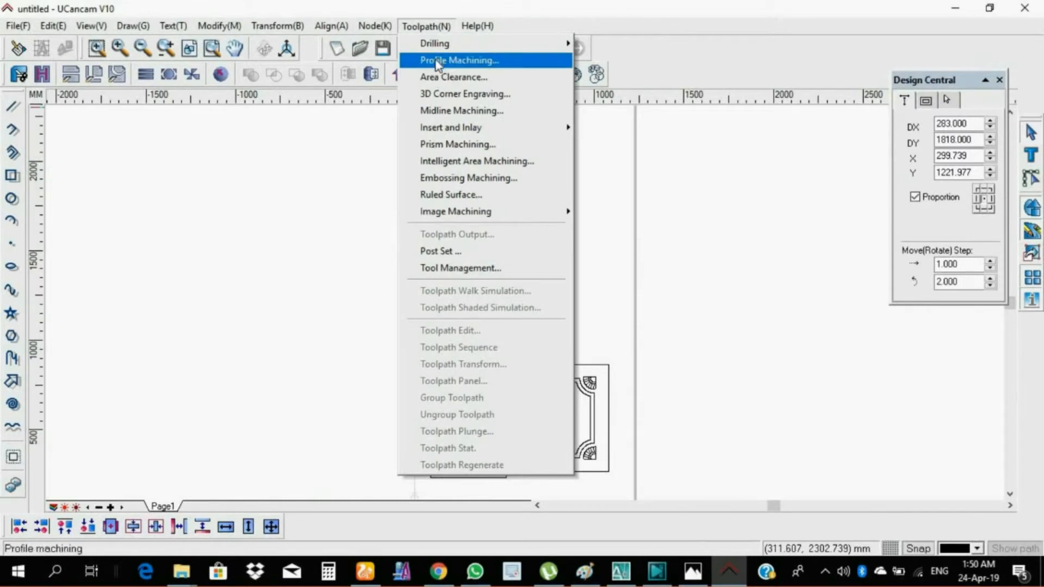
left_click(437, 61)
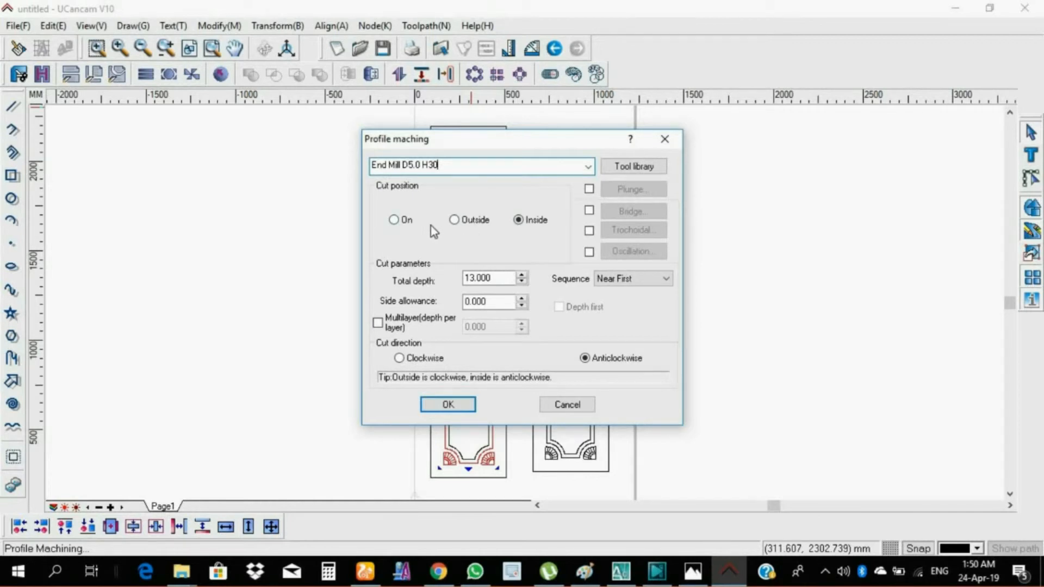
left_click(395, 220)
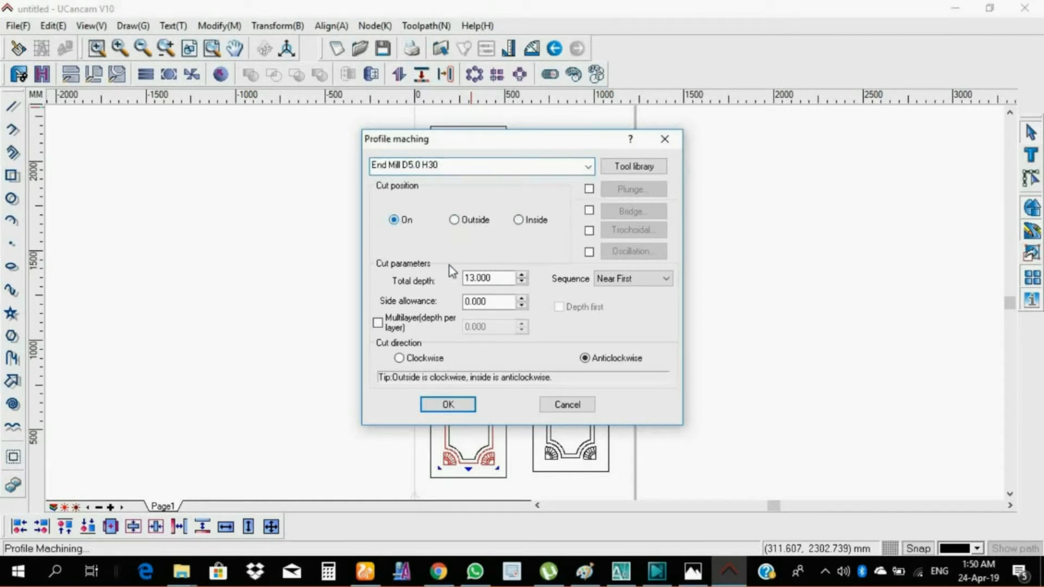
double_click(476, 278)
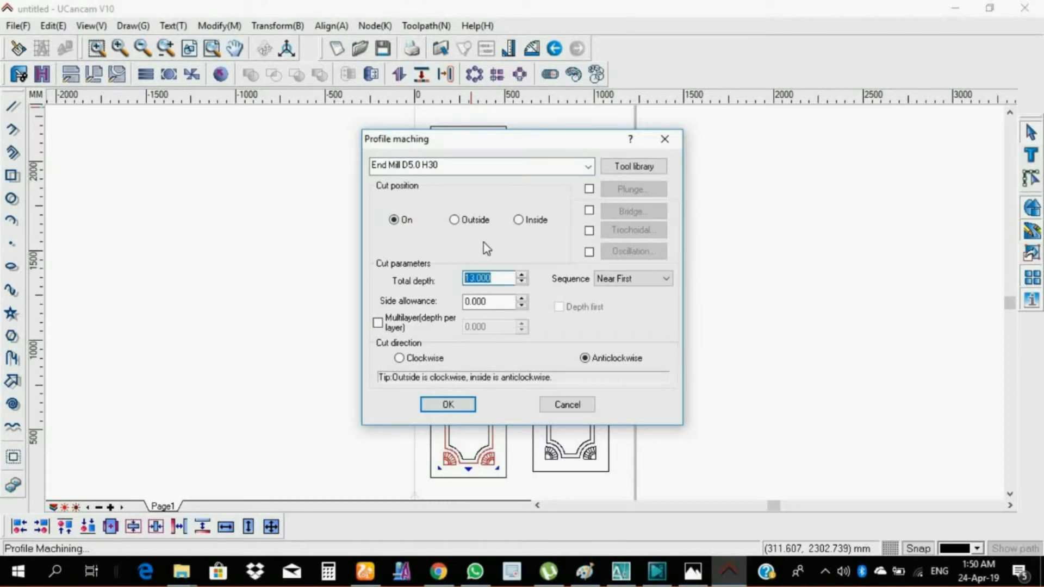
type("5")
left_click(563, 165)
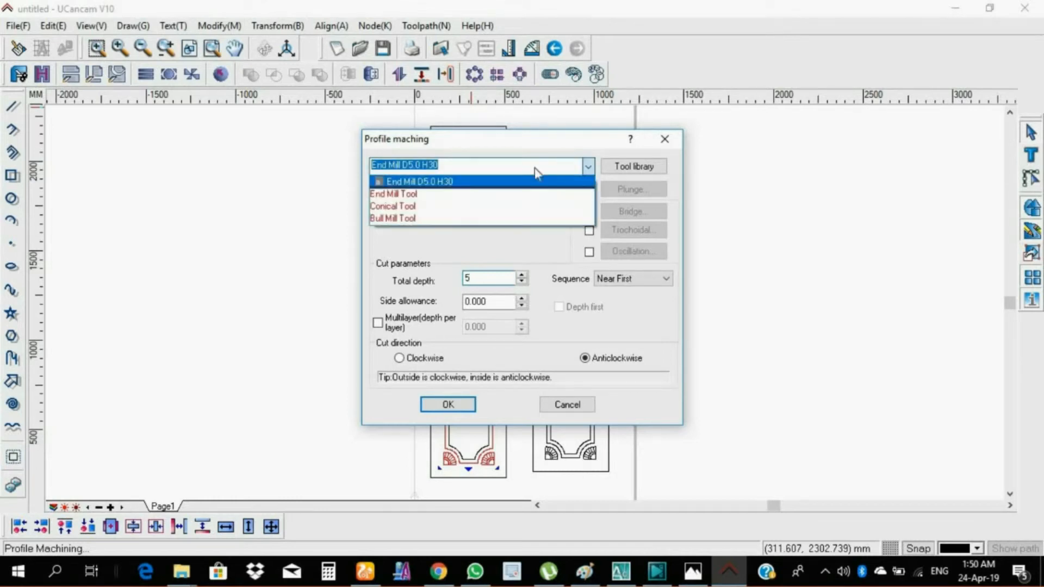
left_click(411, 208)
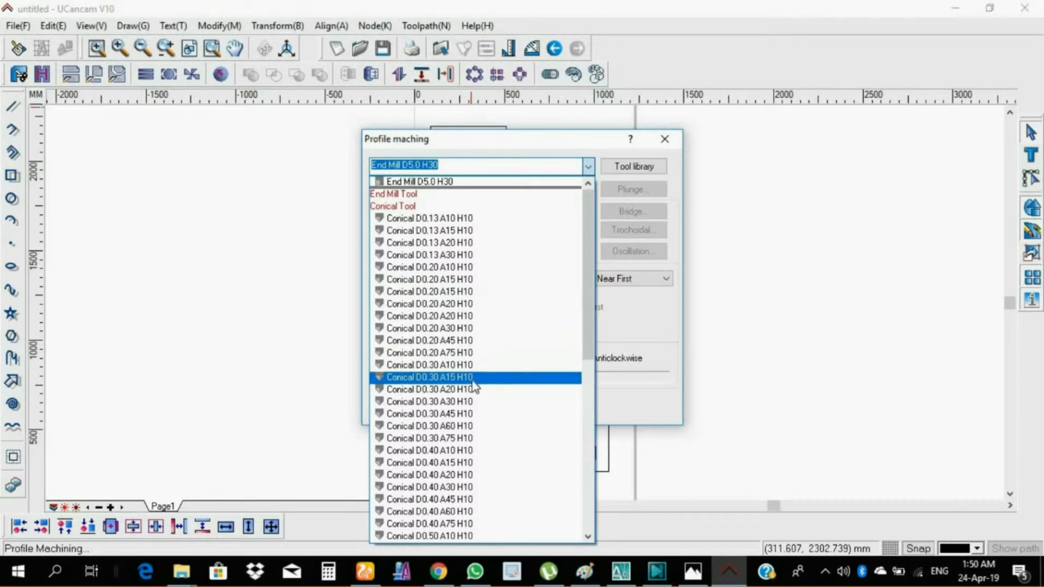
left_click(450, 415)
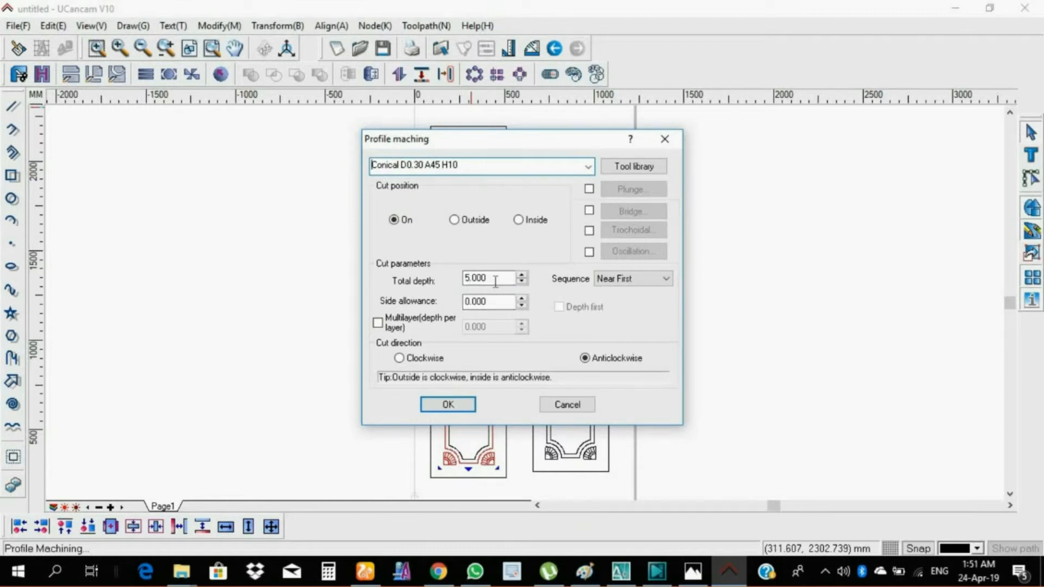
left_click(450, 405)
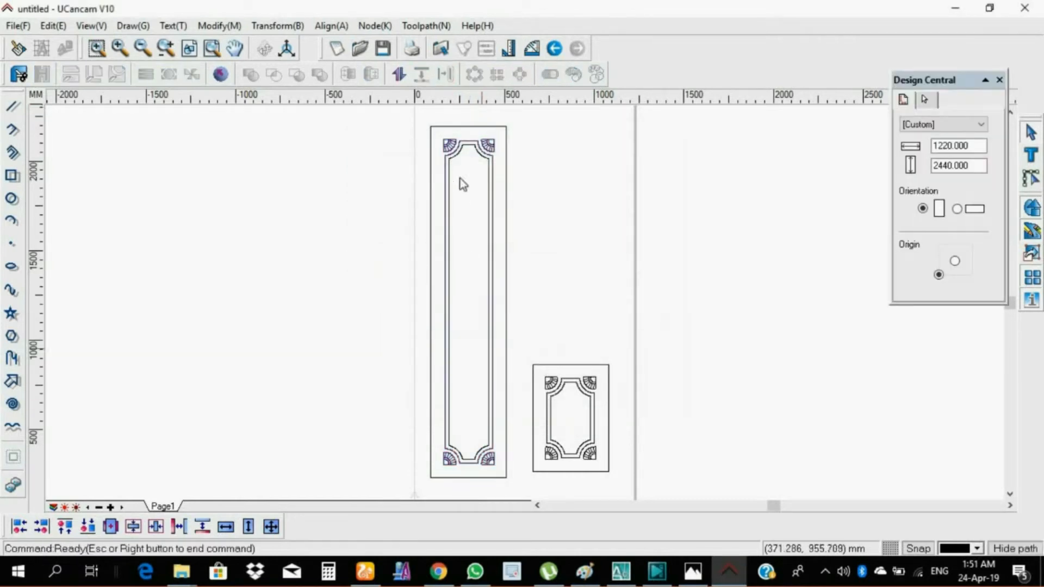
scroll(467, 174, "up", 2)
scroll(469, 208, "down", 2)
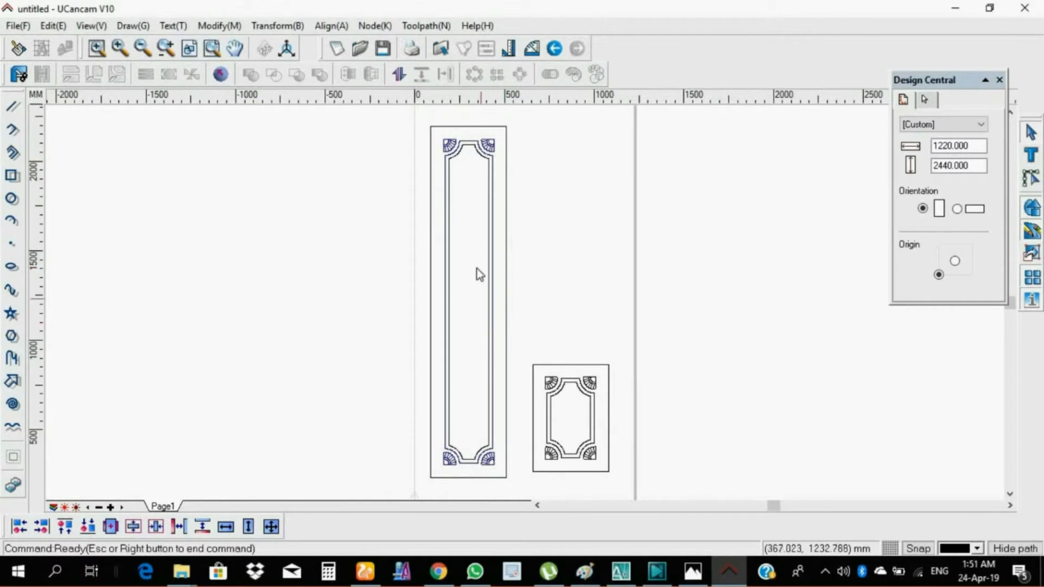
Step: Select the tall panel's innermost frame line and switch to Photos to view the router bit picture
left_click(488, 253)
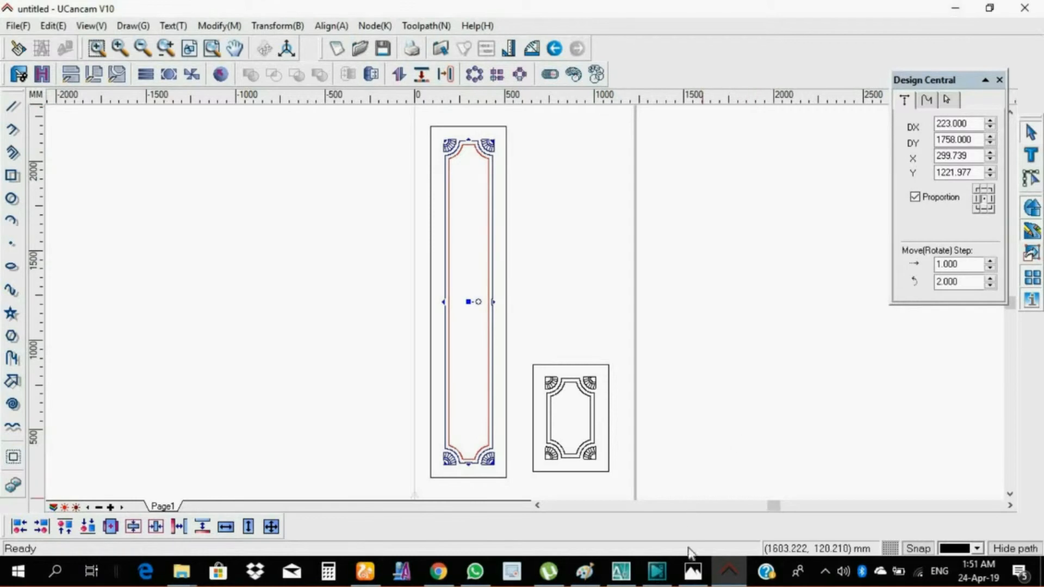
left_click(692, 572)
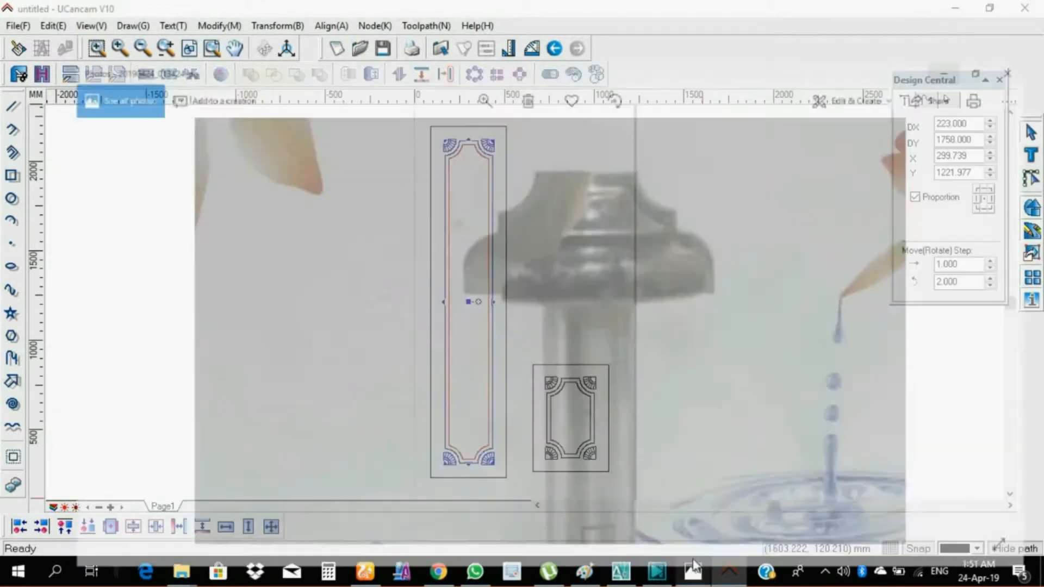